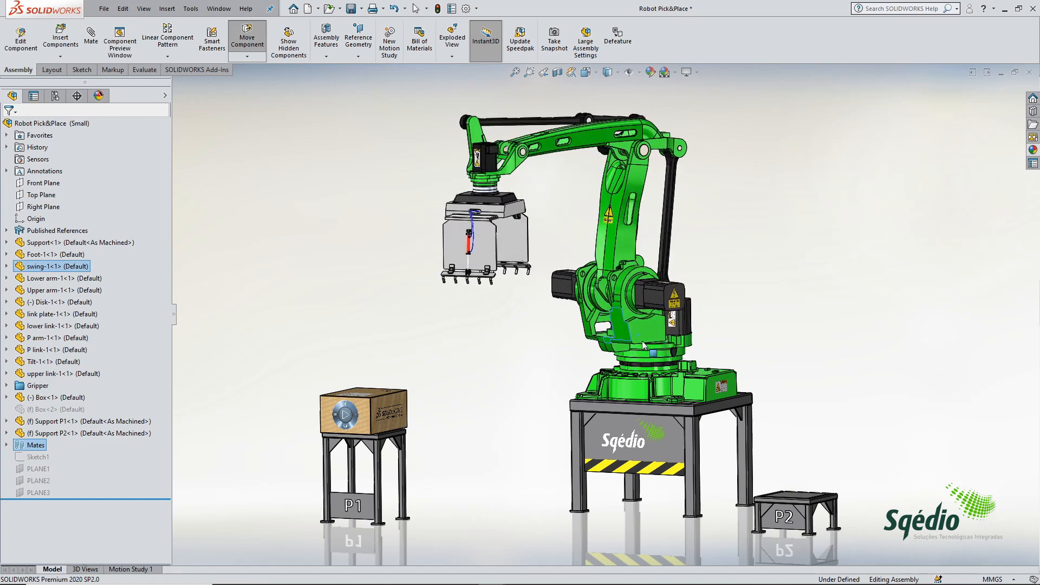
Step: Exit the component move and examine the assembly's mates, including those grouped in the Mates Gerais folder
{"action": "key", "text": "Escape"}
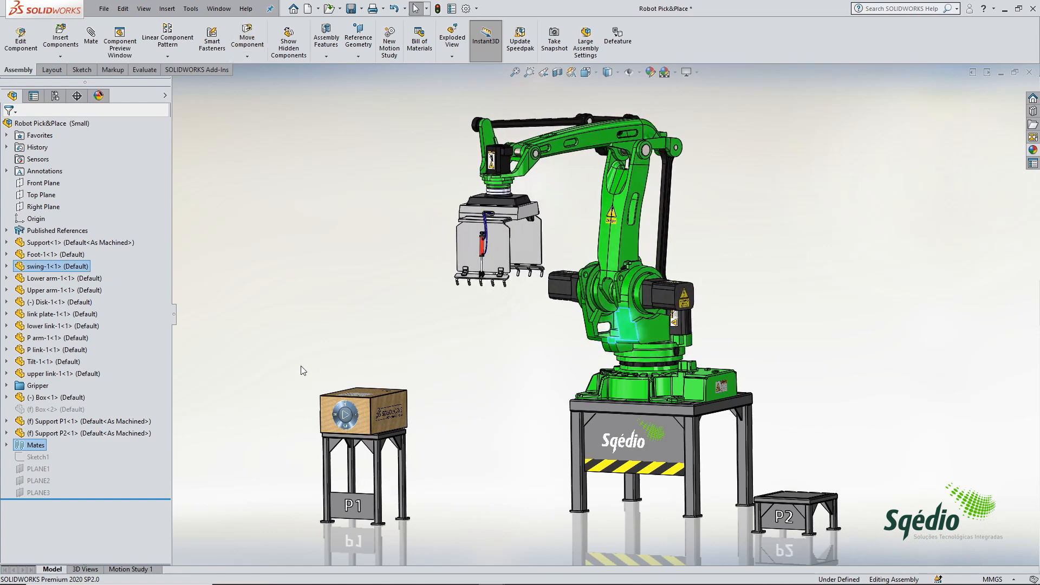
{"action": "left_click", "coordinate": [6, 445]}
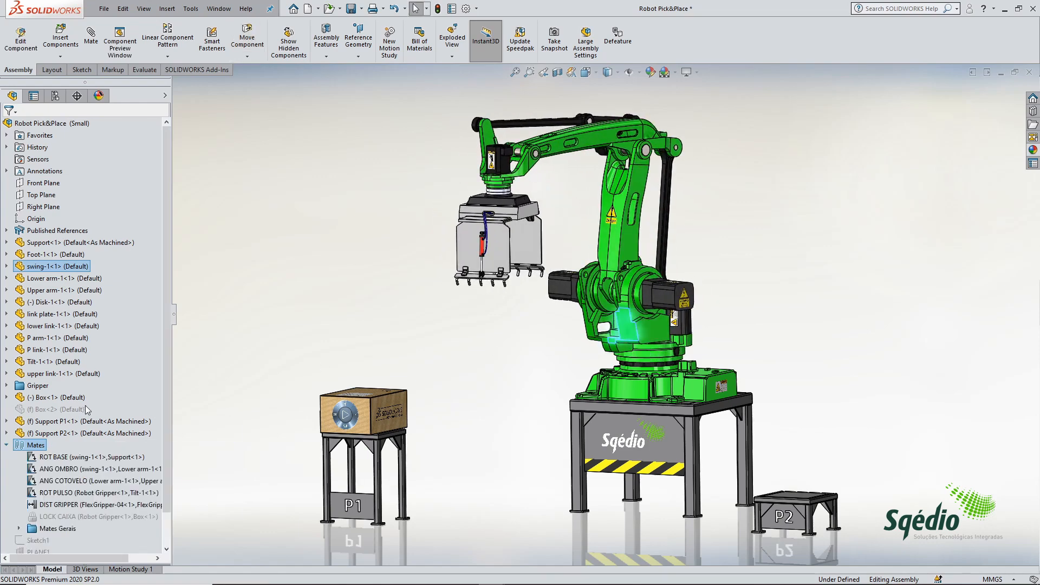
{"action": "scroll", "coordinate": [116, 411], "scroll_direction": "down", "scroll_amount": 1}
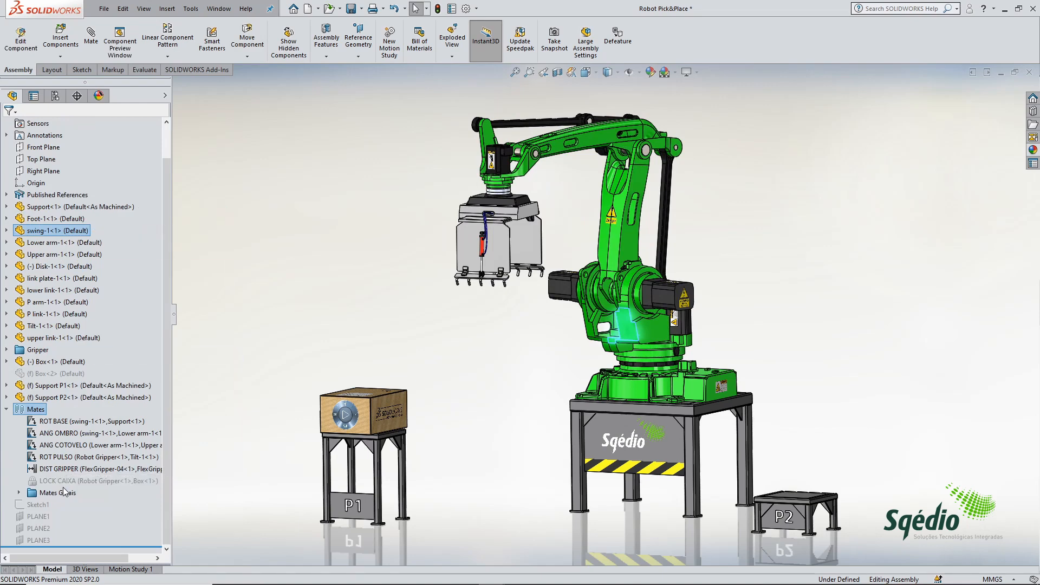
{"action": "left_click", "coordinate": [19, 493]}
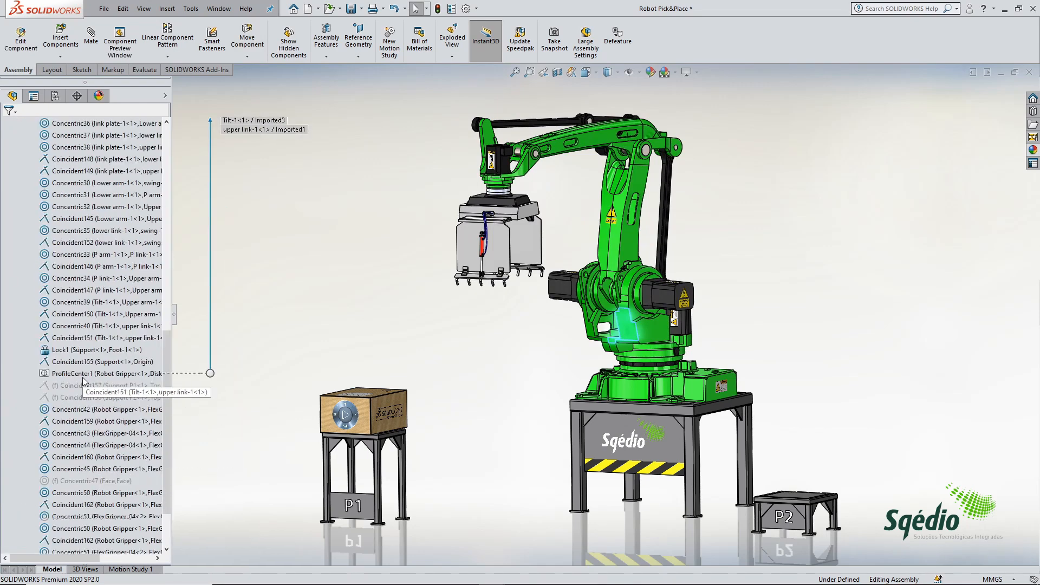
{"action": "scroll", "coordinate": [81, 504], "scroll_direction": "up", "scroll_amount": 3}
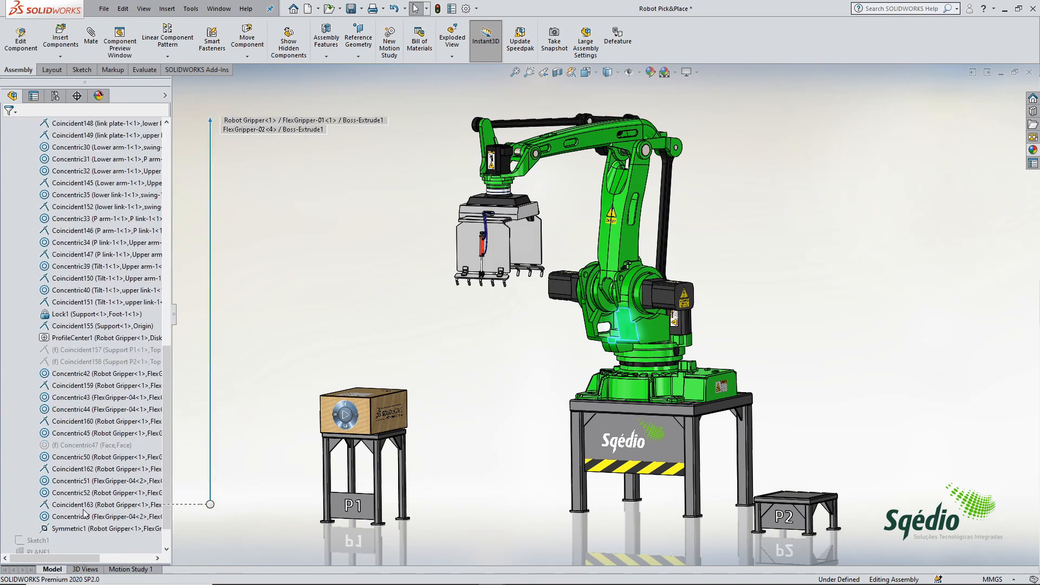
{"action": "scroll", "coordinate": [84, 512], "scroll_direction": "up", "scroll_amount": 5}
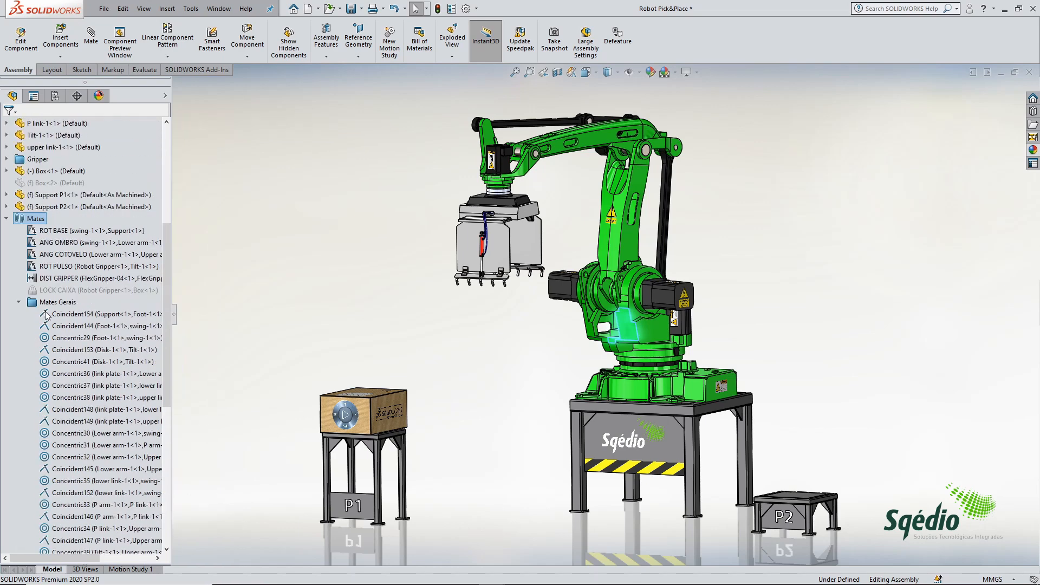
{"action": "left_click", "coordinate": [19, 301]}
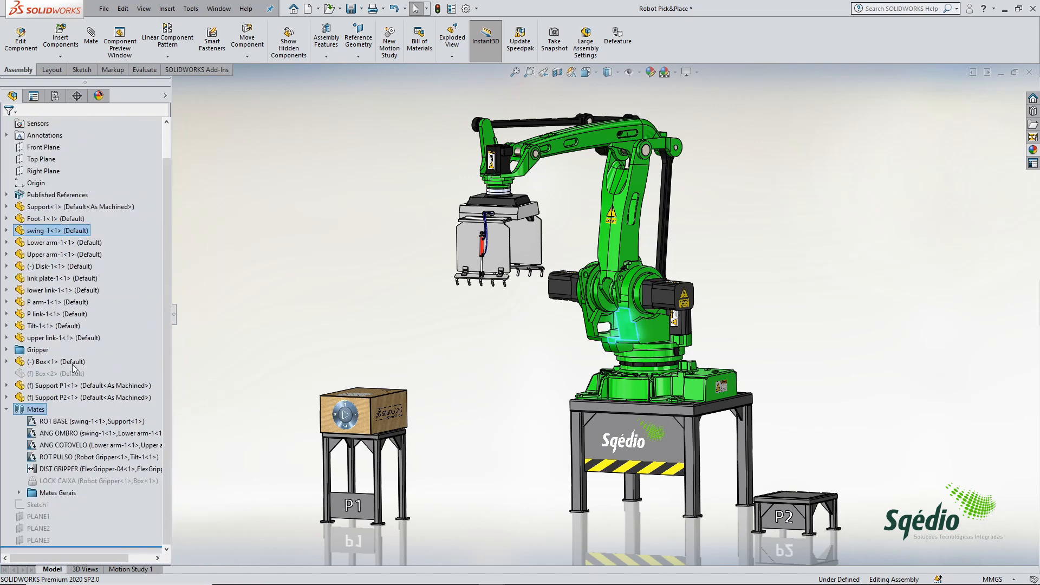
Step: Inspect which components the ROT BASE, ANG OMBRO, ANG COTOVELO, ROT PULSO and DIST GRIPPER mates drive
{"action": "left_click", "coordinate": [59, 421]}
{"action": "left_click", "coordinate": [58, 433]}
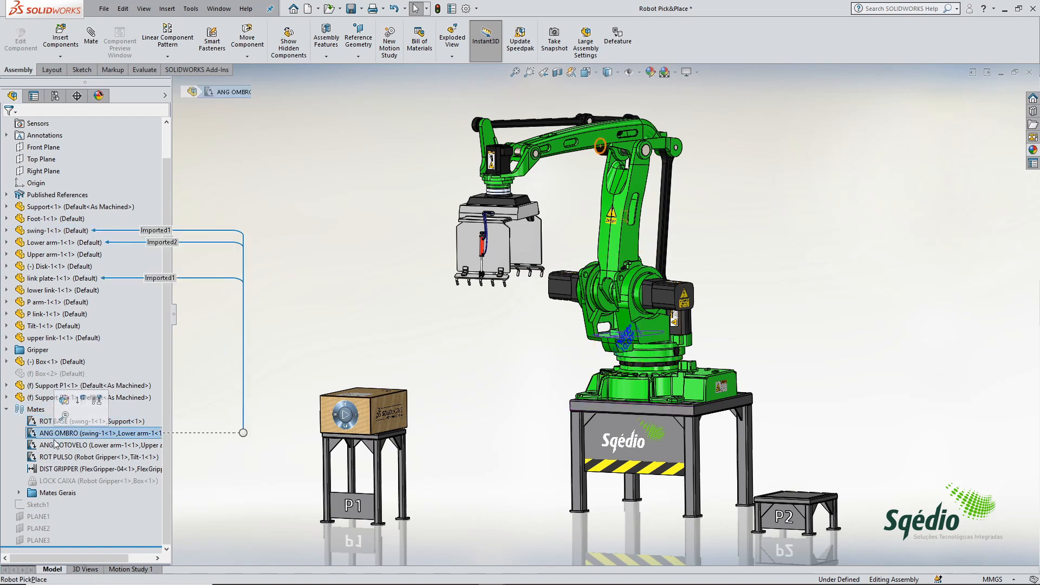
{"action": "left_click", "coordinate": [58, 446]}
{"action": "left_click", "coordinate": [57, 458]}
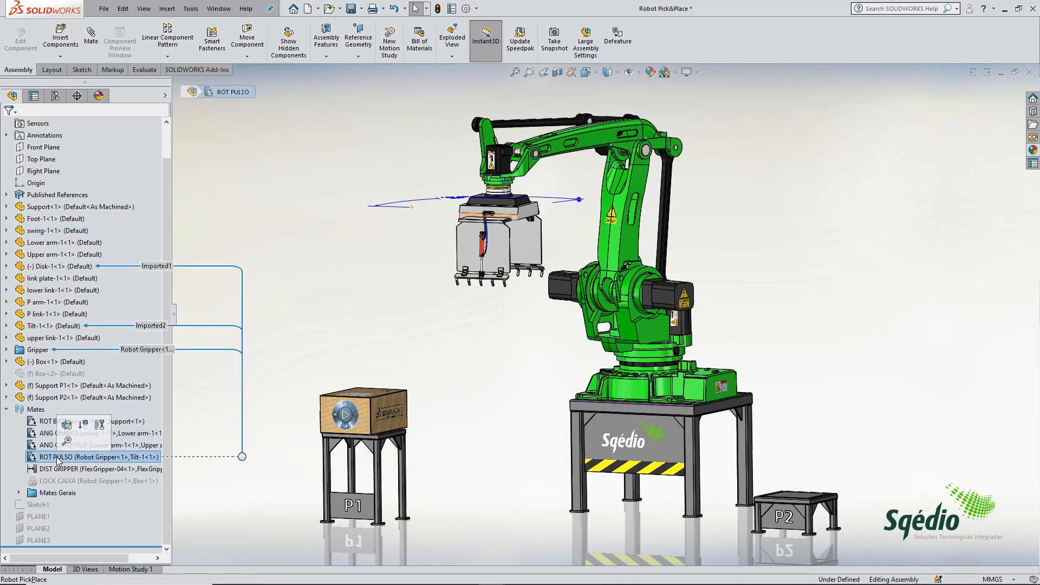
{"action": "left_click", "coordinate": [58, 469]}
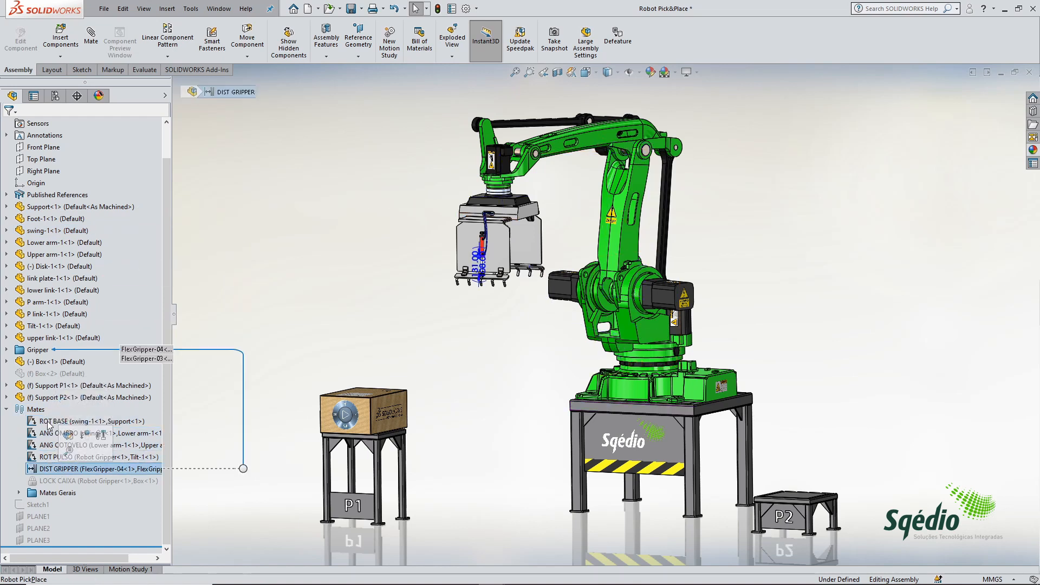
{"action": "left_click", "coordinate": [49, 422]}
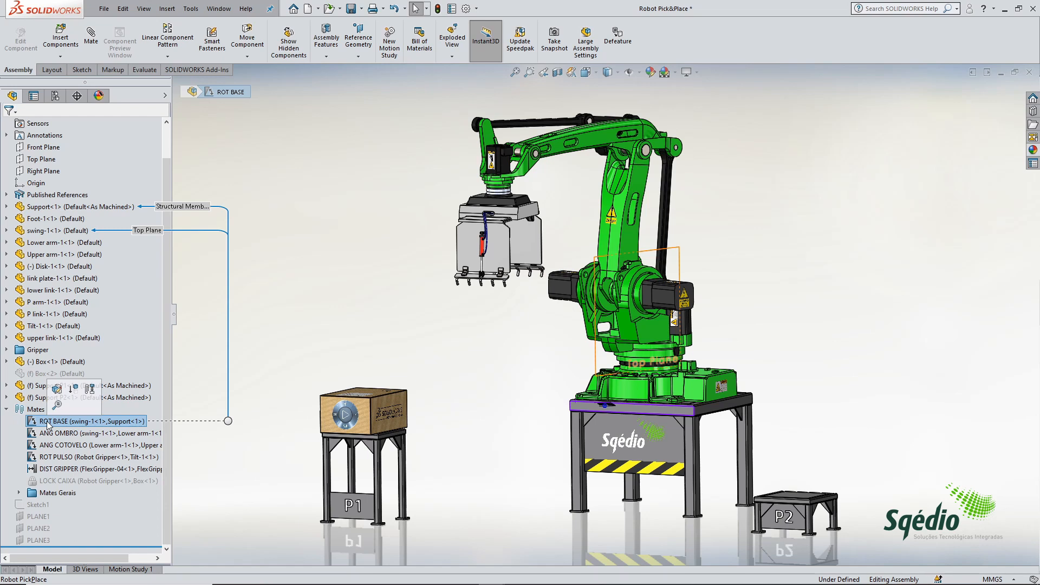
{"action": "left_click", "coordinate": [226, 163]}
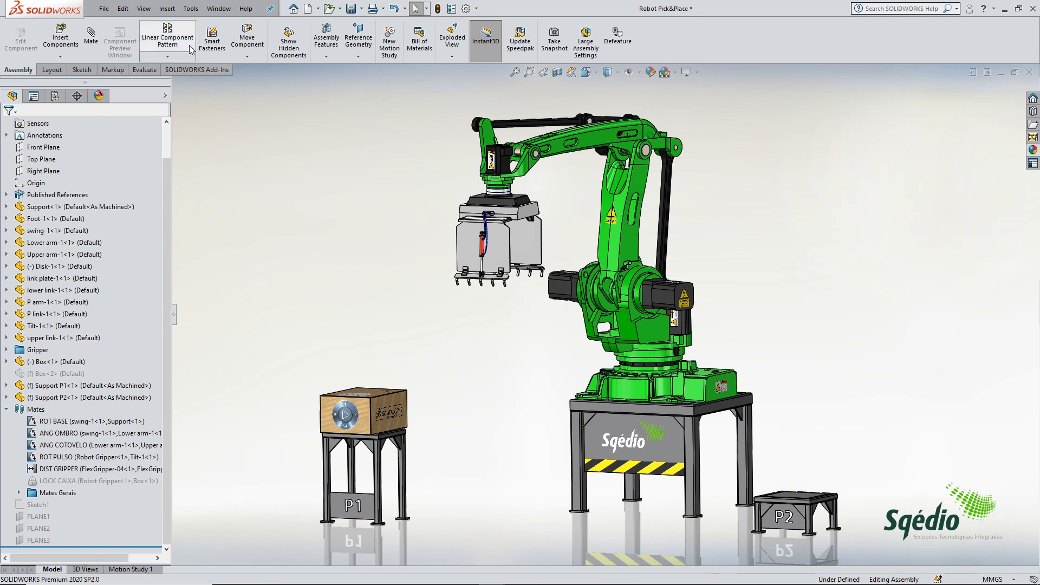
Step: Start a Mate Controller and add the ROT BASE, ANG OMBRO, ANG COTOVELO, ROT PULSO and DIST GRIPPER mates
{"action": "left_click", "coordinate": [165, 10]}
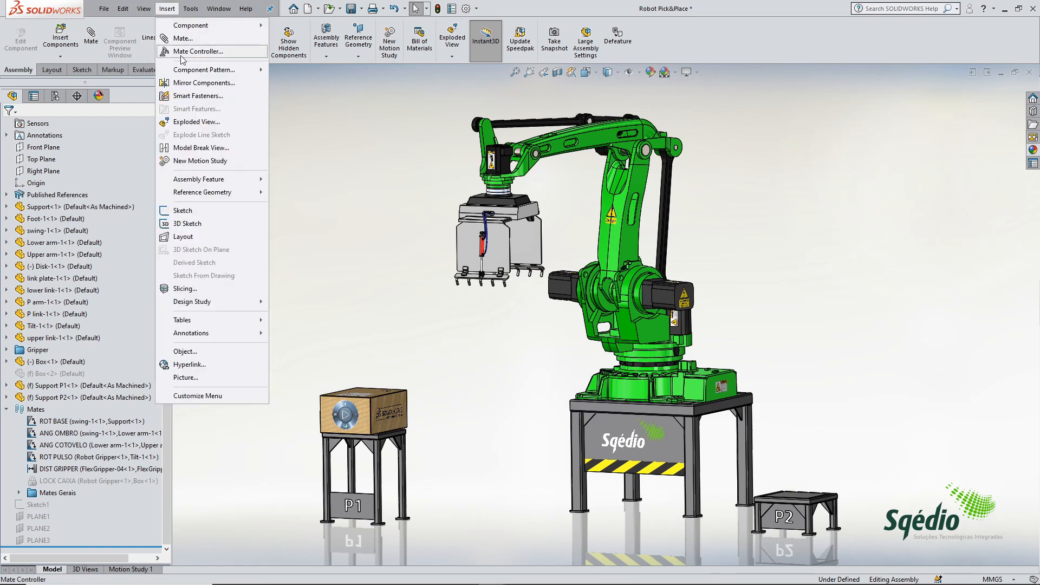
{"action": "left_click", "coordinate": [235, 51]}
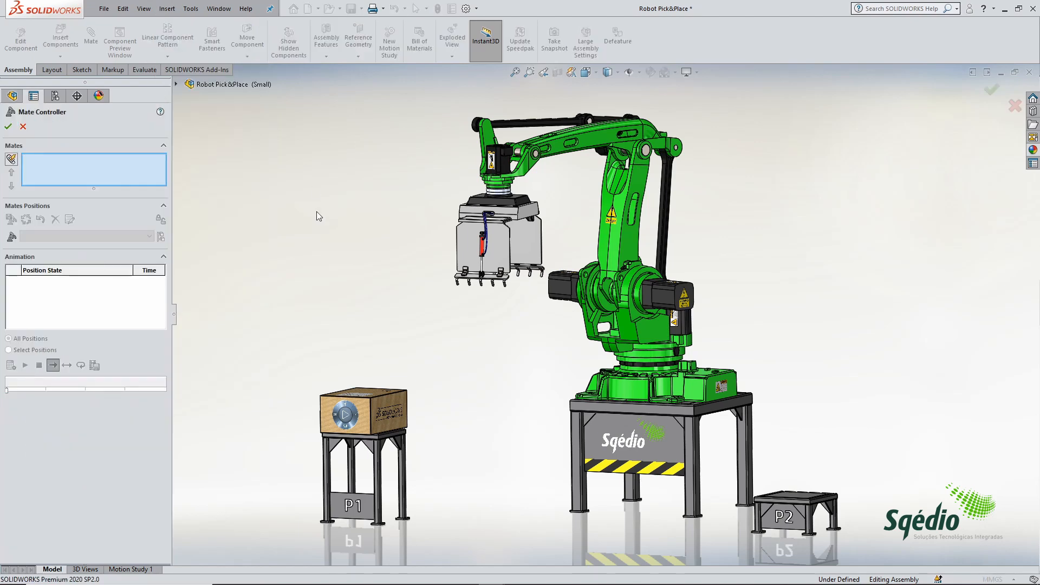
{"action": "left_click", "coordinate": [176, 85]}
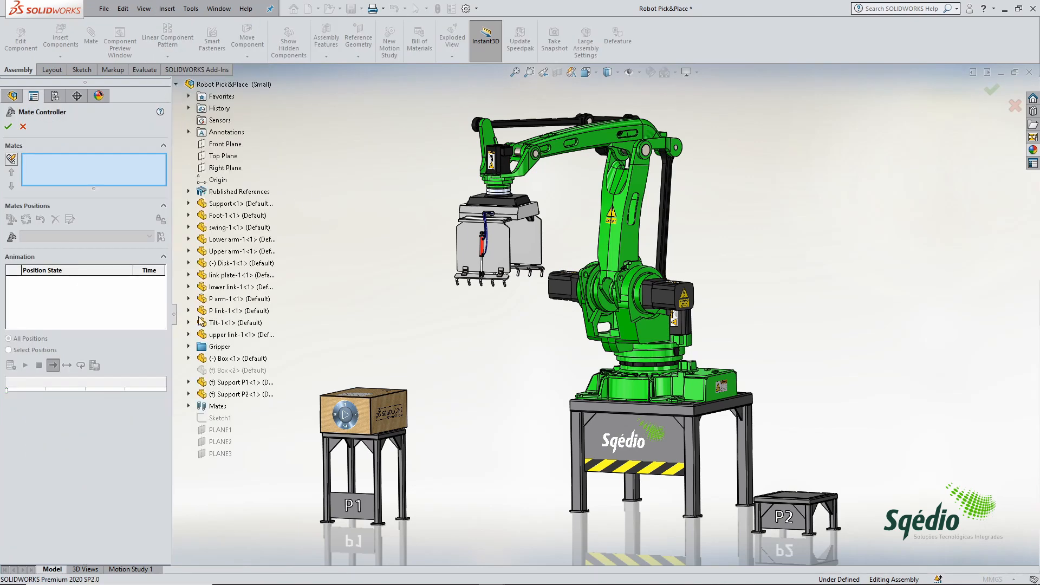
{"action": "left_click", "coordinate": [188, 407]}
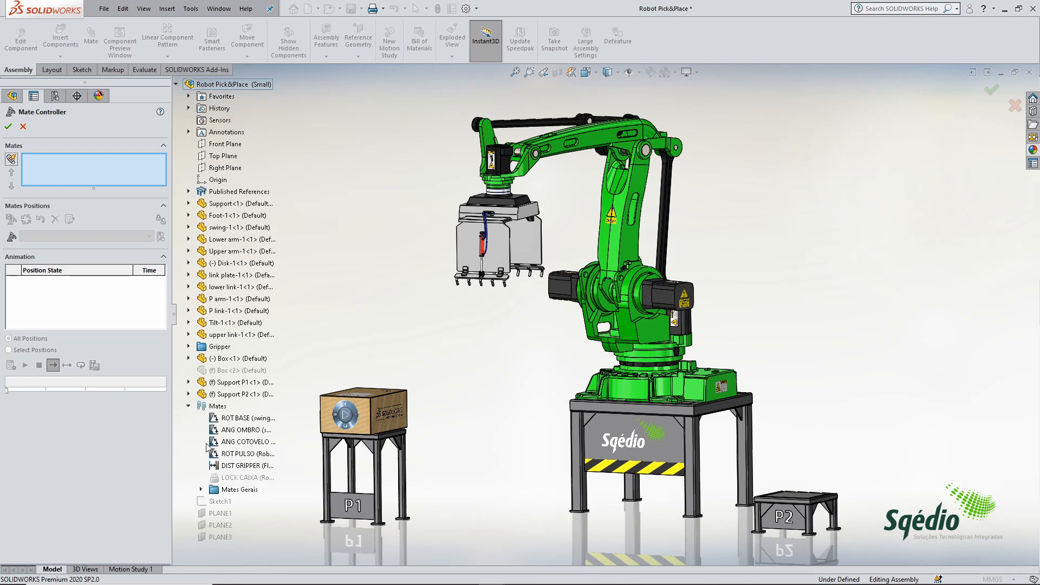
{"action": "left_click", "coordinate": [242, 420]}
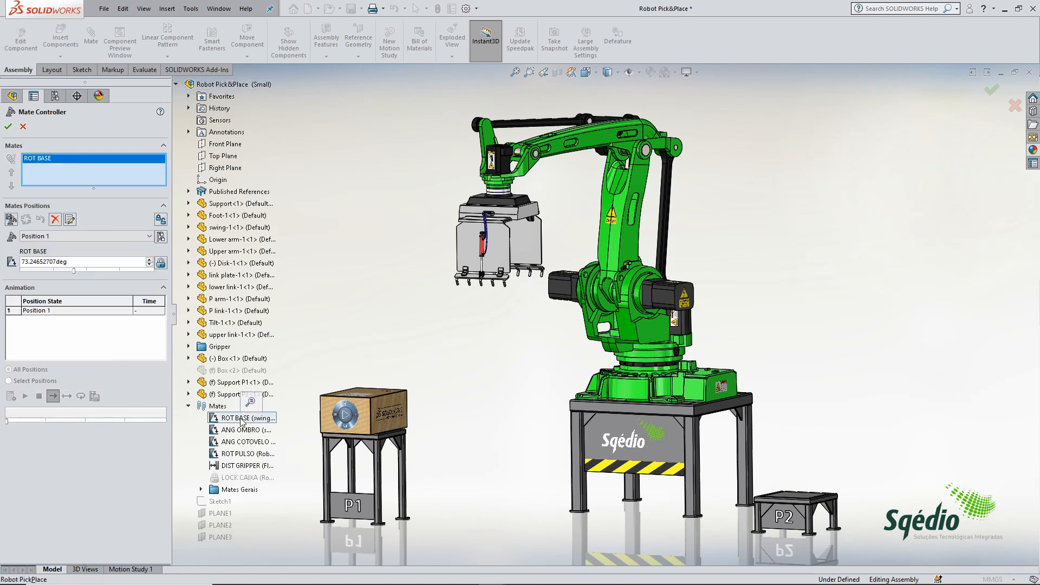
{"action": "left_click", "coordinate": [240, 431]}
{"action": "left_click", "coordinate": [234, 443]}
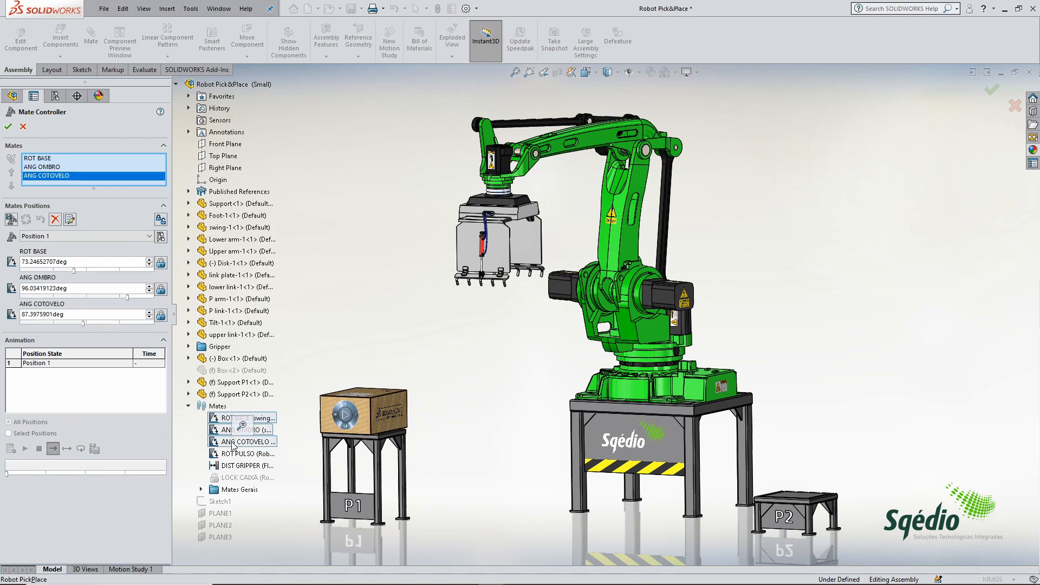
{"action": "left_click", "coordinate": [232, 455]}
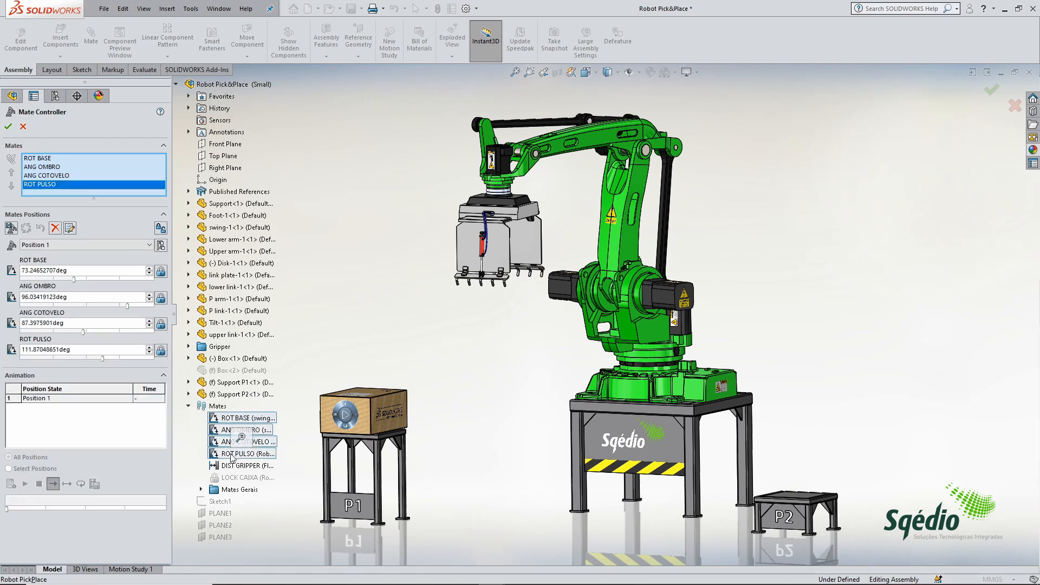
{"action": "left_click", "coordinate": [233, 468]}
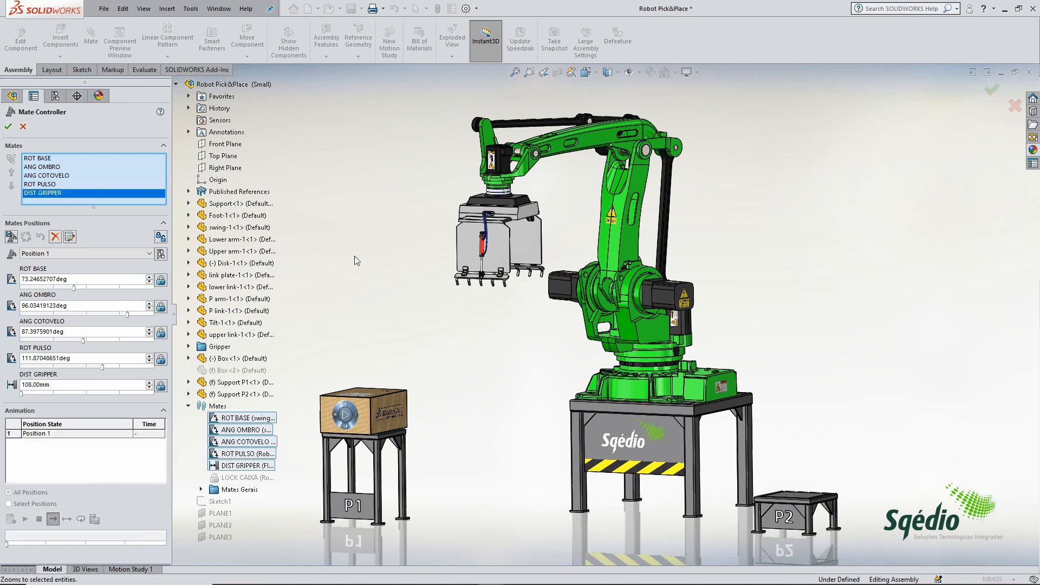
Step: Pose the robot with ROT BASE at about 70.42°, ANG OMBRO about 79.30°, ANG COTOVELO and ROT PULSO at 90°, and test the gripper distance range
{"action": "left_click", "coordinate": [40, 159]}
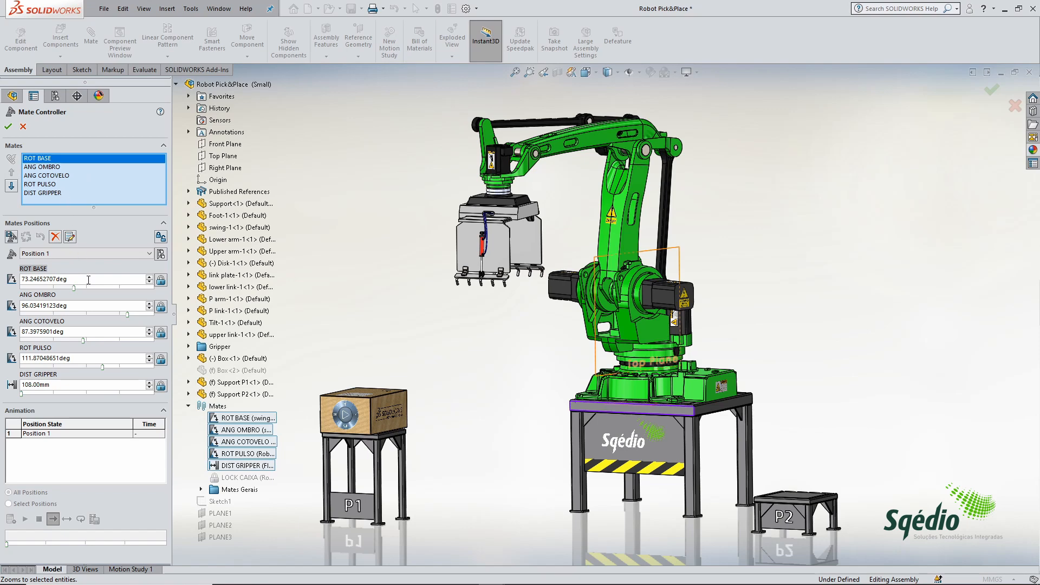
{"action": "mouse_move", "coordinate": [75, 291]}
{"action": "left_mouse_down"}
{"action": "mouse_move", "coordinate": [130, 291]}
{"action": "mouse_move", "coordinate": [49, 286]}
{"action": "mouse_move", "coordinate": [104, 293]}
{"action": "mouse_move", "coordinate": [49, 290]}
{"action": "mouse_move", "coordinate": [66, 291]}
{"action": "left_mouse_up"}
{"action": "left_click_drag", "start_coordinate": [128, 315], "coordinate": [85, 365]}
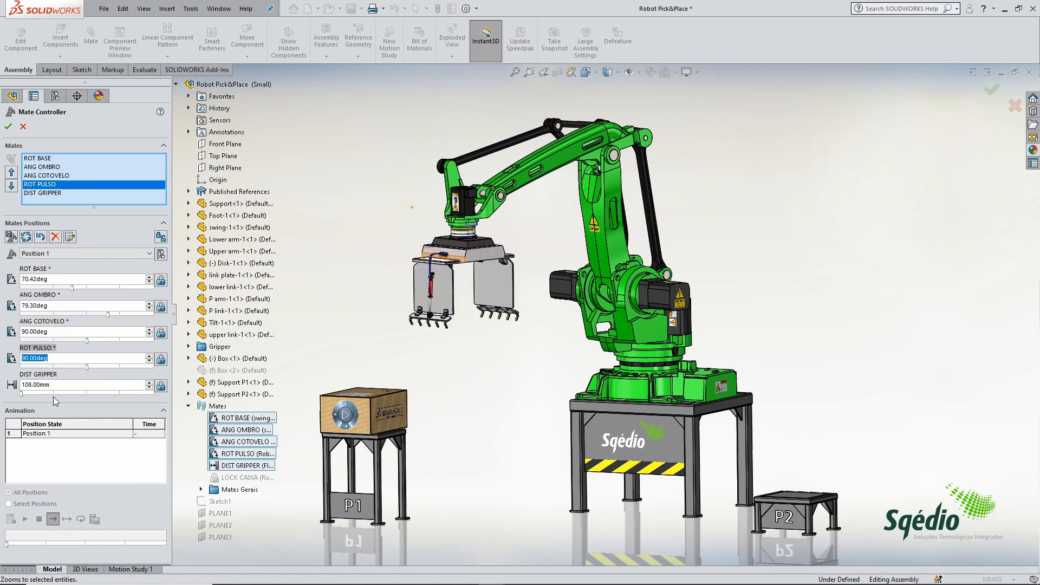
{"action": "left_click_drag", "start_coordinate": [23, 394], "coordinate": [179, 399]}
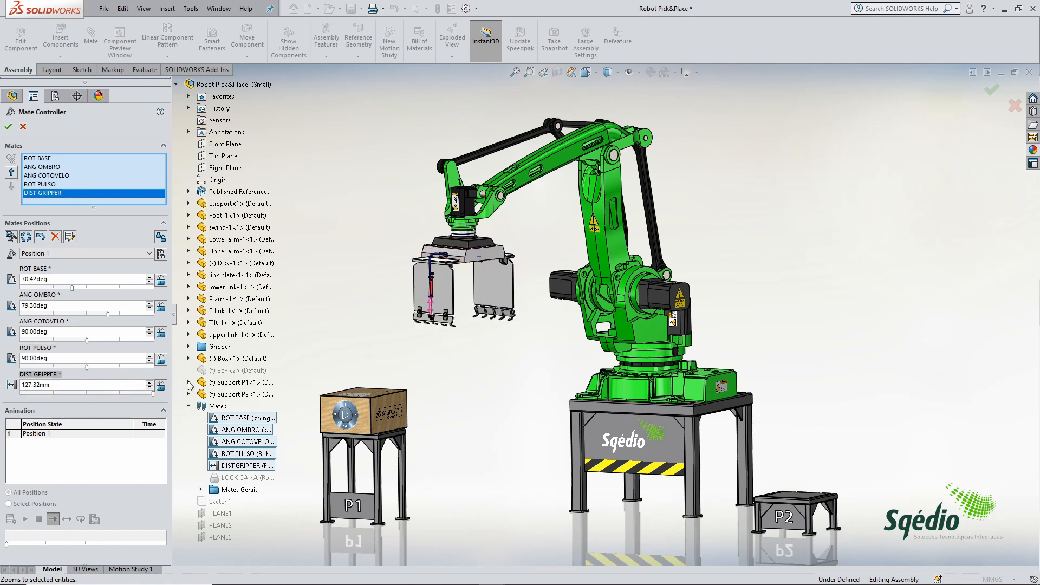
{"action": "left_click_drag", "start_coordinate": [151, 393], "coordinate": [2, 384]}
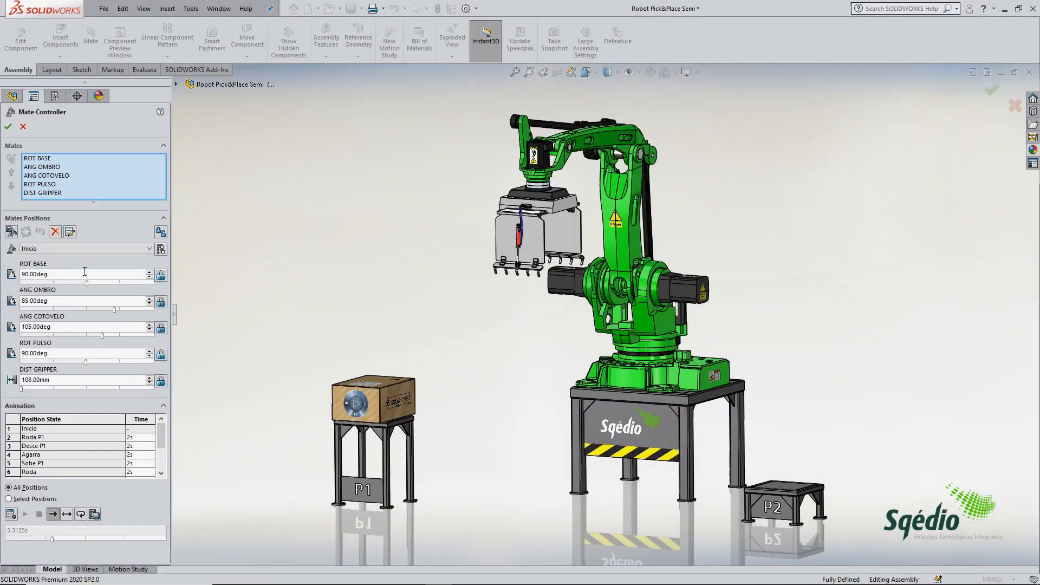
Step: Preview the robot in the stored mate positions Roda P1, Agarra, Roda and Sobe P2
{"action": "left_click", "coordinate": [90, 248]}
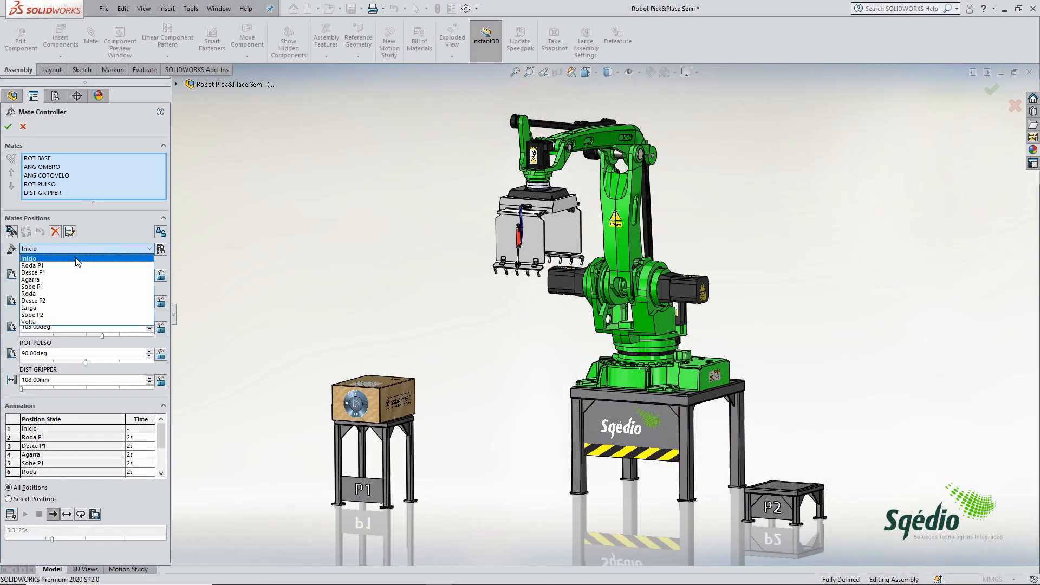
{"action": "left_click", "coordinate": [73, 265]}
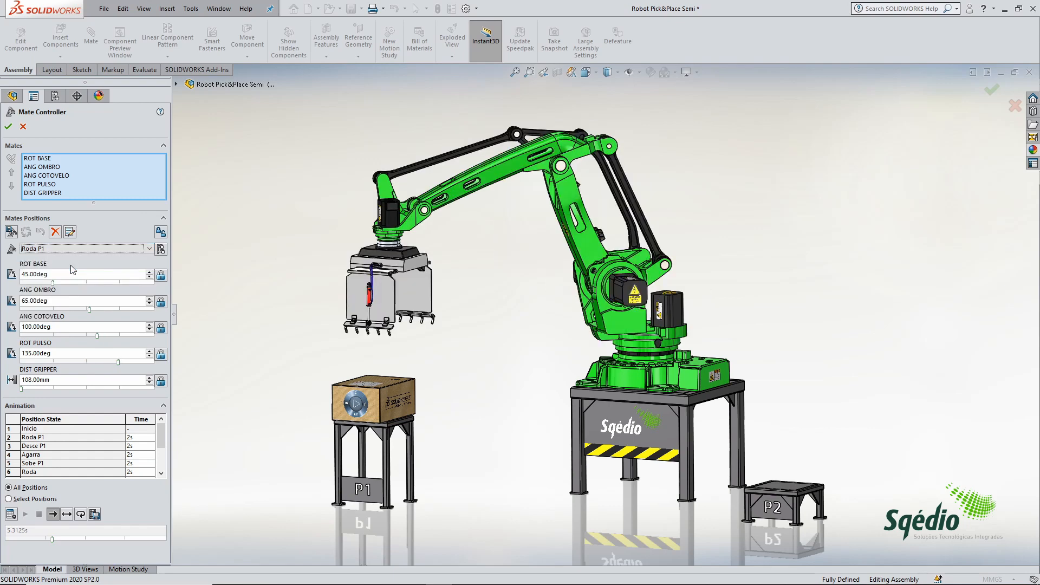
{"action": "left_click", "coordinate": [80, 249]}
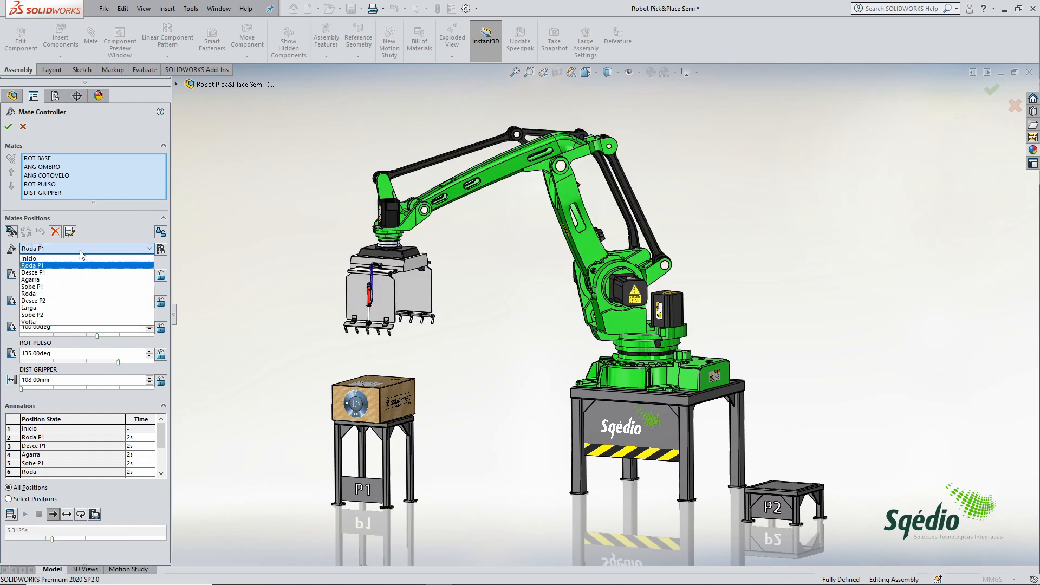
{"action": "left_click", "coordinate": [68, 280]}
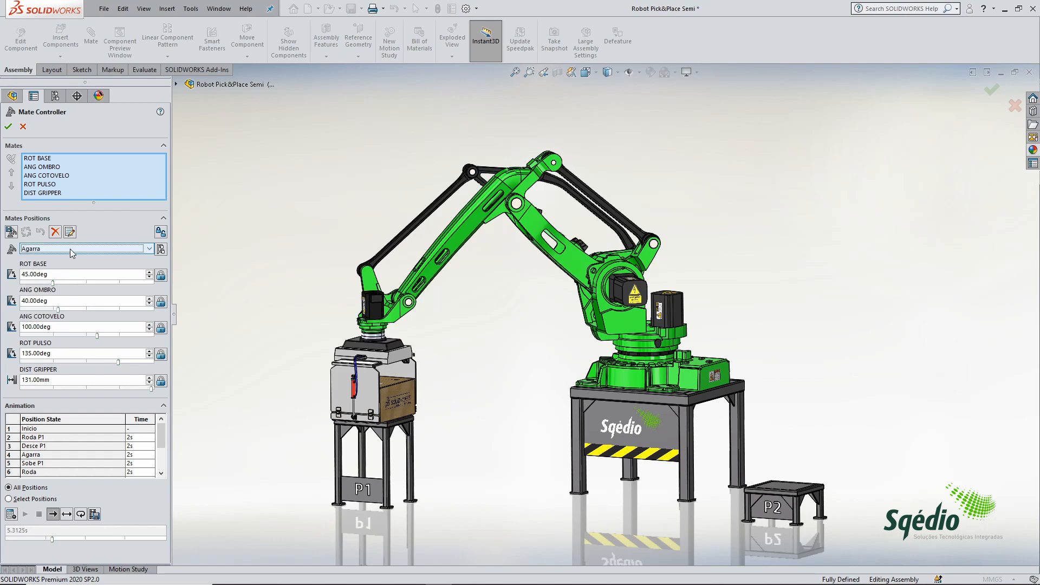
{"action": "left_click", "coordinate": [74, 249]}
{"action": "left_click", "coordinate": [63, 296]}
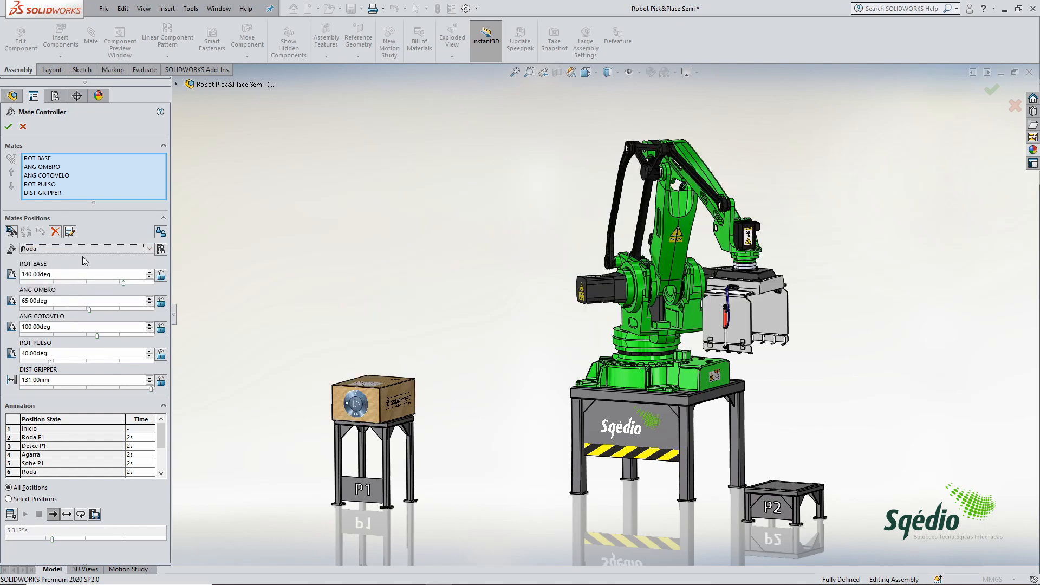
{"action": "left_click", "coordinate": [82, 249]}
{"action": "left_click", "coordinate": [64, 315]}
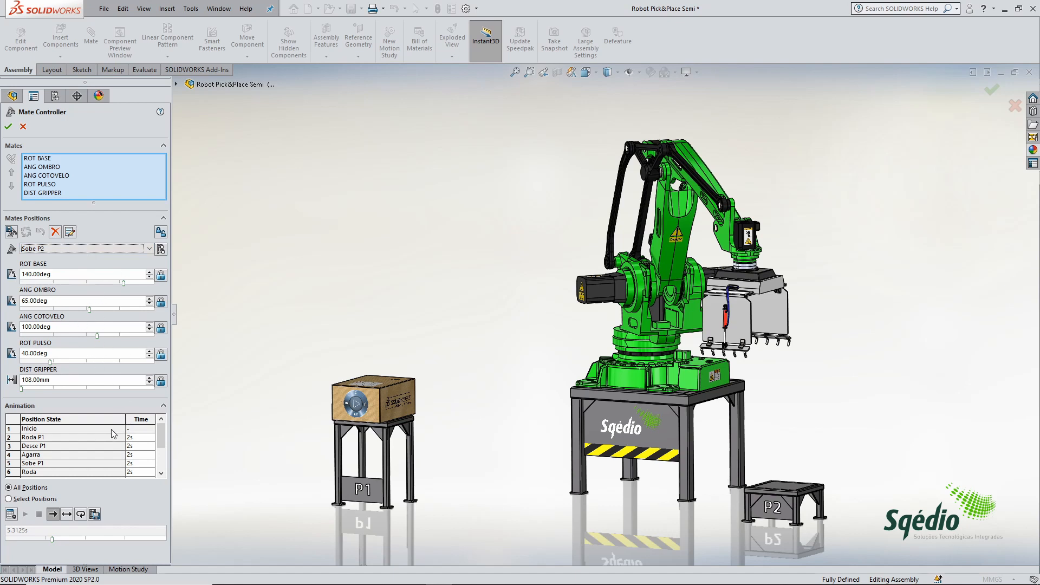
Step: Calculate the animation through the stored positions and stop it partway
{"action": "left_click", "coordinate": [11, 515]}
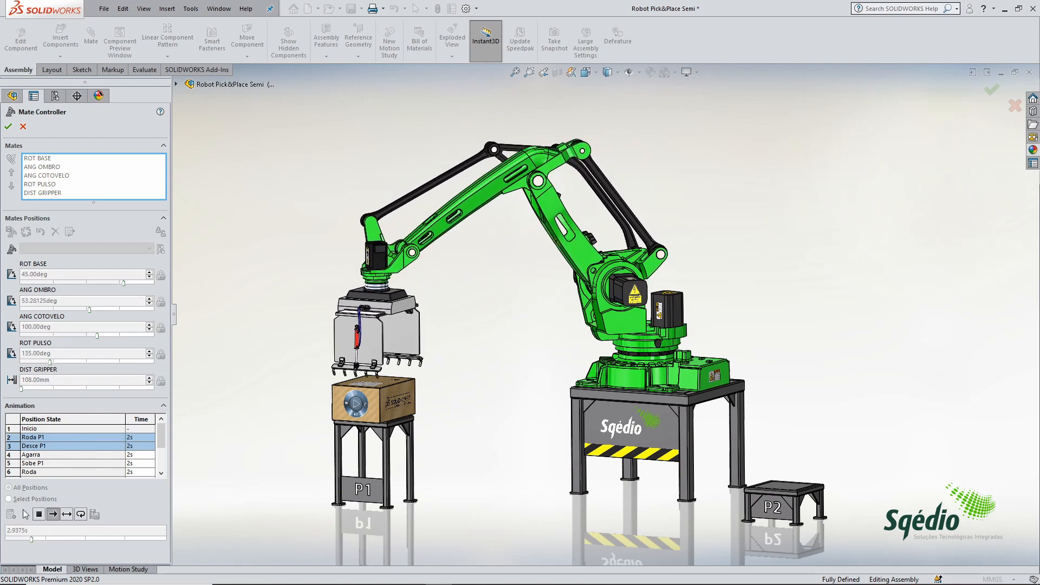
{"action": "left_click", "coordinate": [39, 515]}
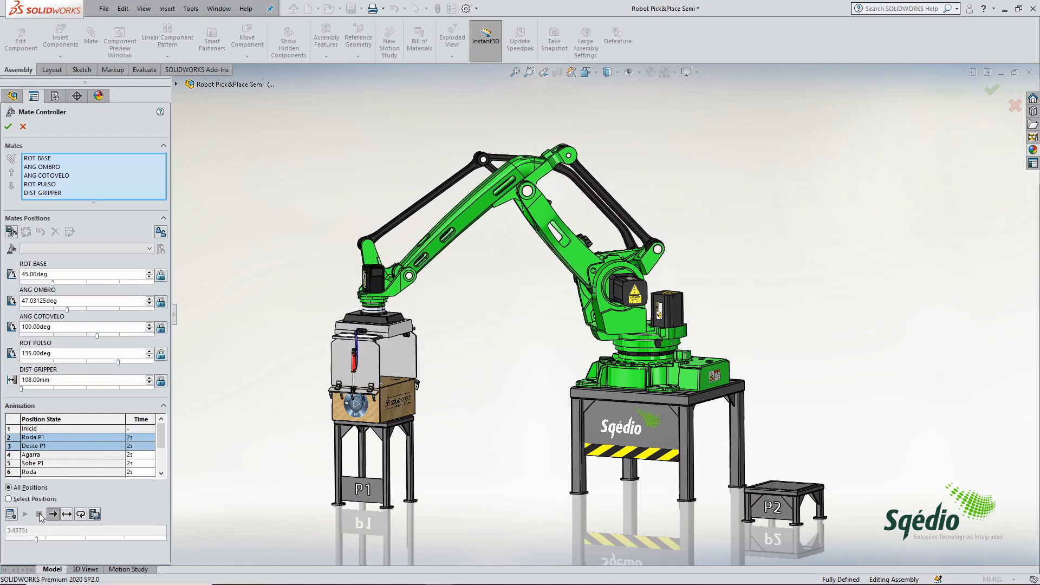
Step: Set the animation time to 1 s for the Roda P1, Desce P1, Agarra, Sobe P1 and Roda positions
{"action": "double_click", "coordinate": [142, 438]}
{"action": "type", "text": "1"}
{"action": "left_click", "coordinate": [144, 448]}
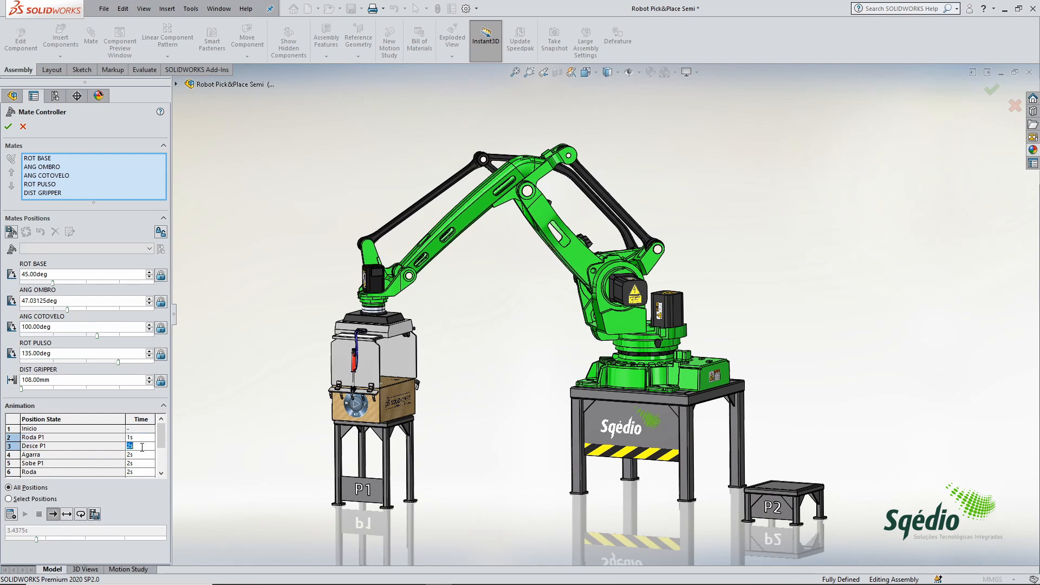
{"action": "type", "text": "1"}
{"action": "left_click", "coordinate": [142, 455]}
{"action": "type", "text": "1"}
{"action": "left_click", "coordinate": [142, 463]}
Step: Set the animation time to 1 s for the Desce P2, Larga, Sobe P2 and Volta positions
{"action": "left_click_drag", "start_coordinate": [161, 439], "coordinate": [161, 455]}
{"action": "left_click", "coordinate": [143, 446]}
{"action": "type", "text": "1"}
{"action": "left_click", "coordinate": [143, 455]}
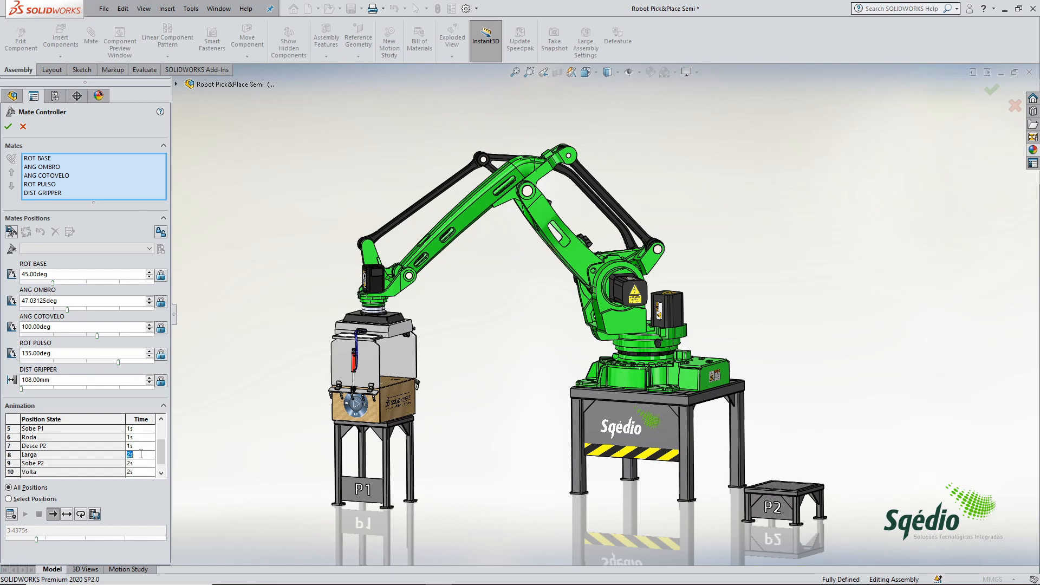
{"action": "type", "text": "1"}
{"action": "left_click", "coordinate": [145, 464]}
{"action": "type", "text": "1"}
{"action": "left_click_drag", "start_coordinate": [161, 458], "coordinate": [161, 468]}
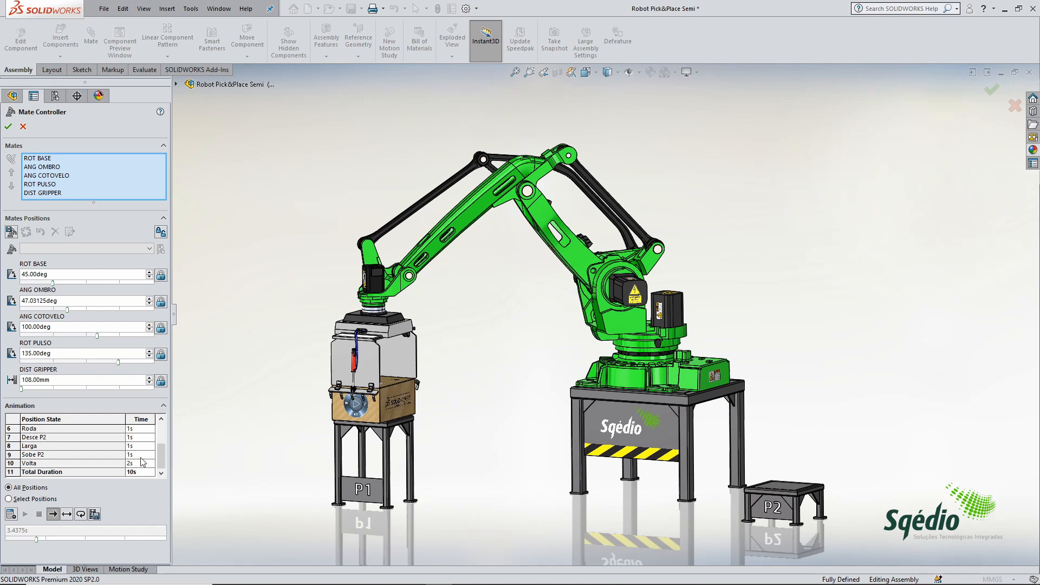
{"action": "left_click", "coordinate": [142, 463]}
{"action": "type", "text": "1"}
Step: Set the animation time to 0.5 s for Agarra and Larga, and to 2 s for Roda
{"action": "left_click", "coordinate": [145, 451]}
{"action": "scroll", "coordinate": [147, 444], "scroll_direction": "up", "scroll_amount": 5}
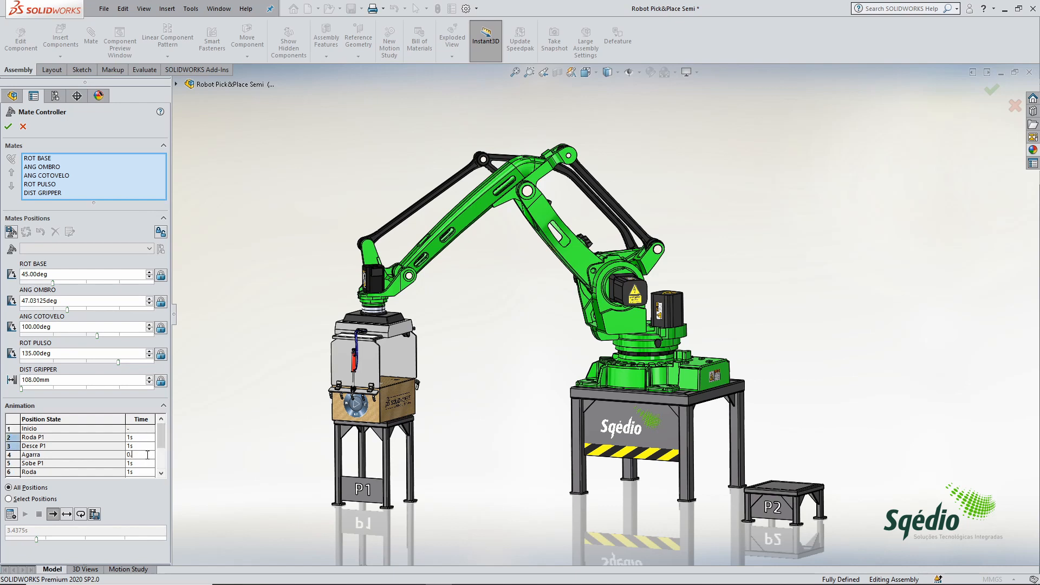
{"action": "left_click", "coordinate": [146, 472]}
{"action": "type", "text": "2"}
{"action": "scroll", "coordinate": [152, 471], "scroll_direction": "down", "scroll_amount": 1}
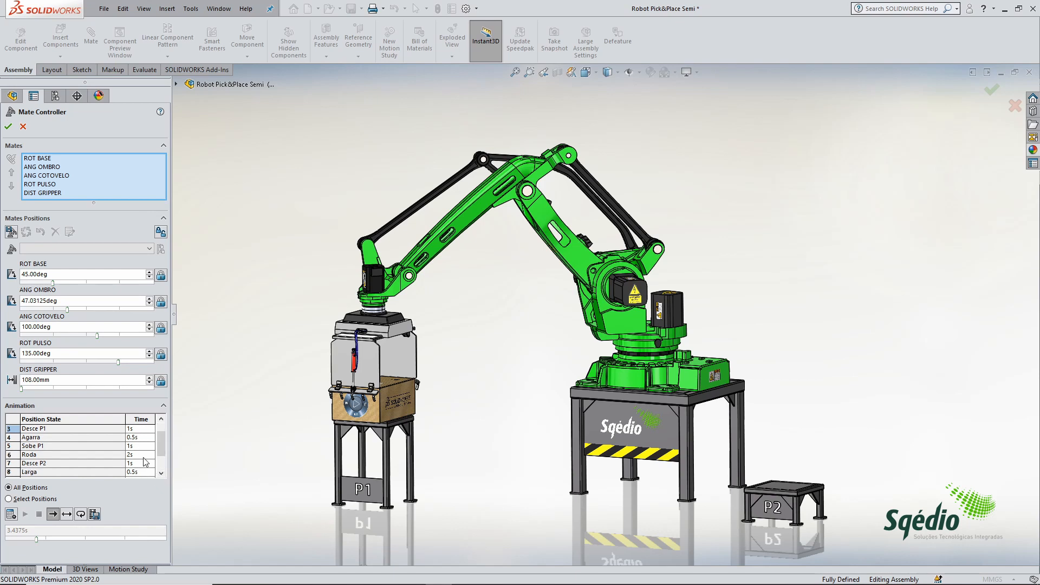
{"action": "left_click_drag", "start_coordinate": [162, 450], "coordinate": [162, 462]}
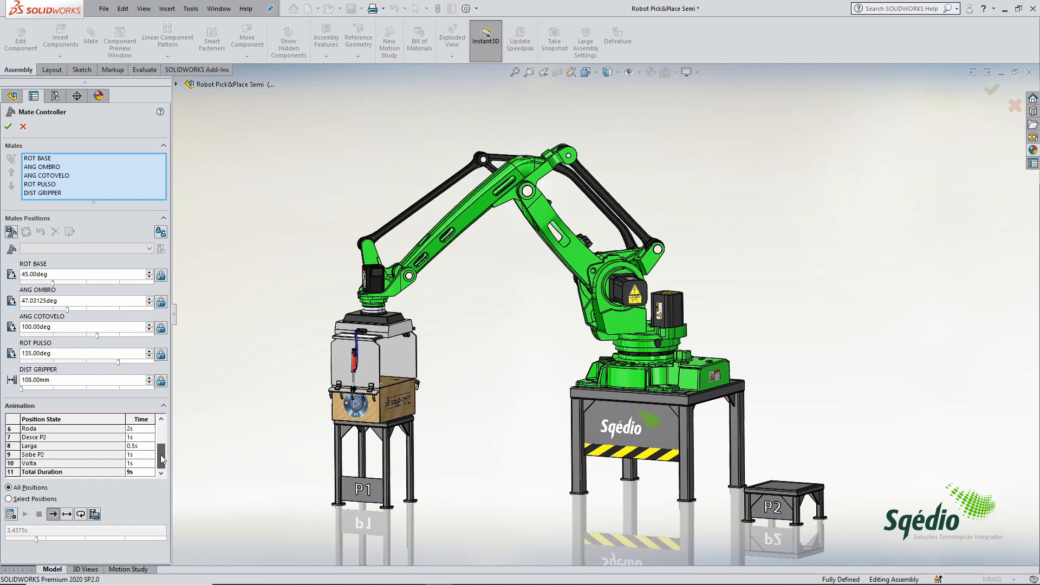
Step: Calculate the animation through all positions, and view the AVI recording options without saving a file
{"action": "left_click", "coordinate": [12, 515]}
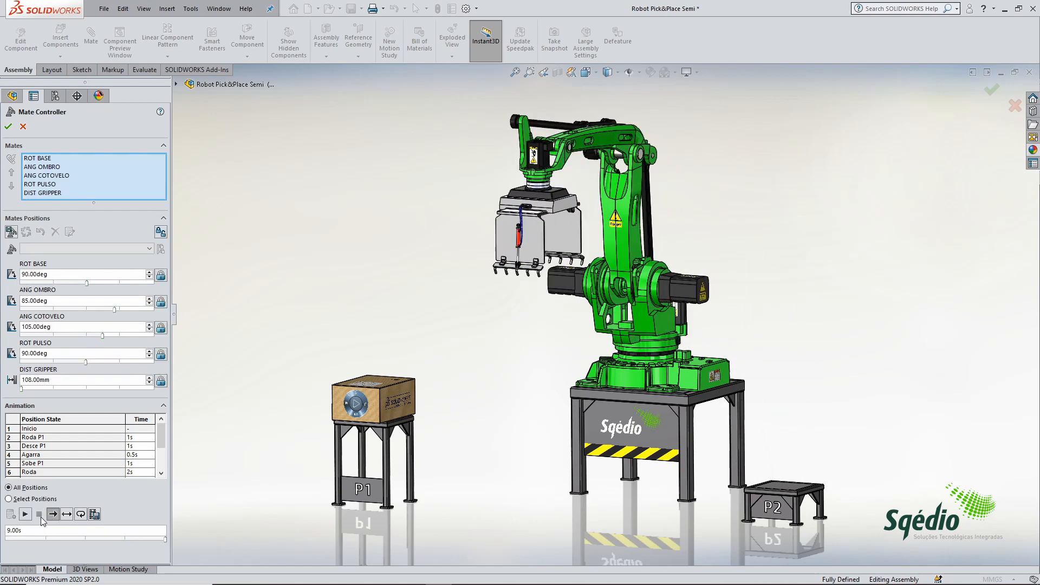
{"action": "left_click", "coordinate": [99, 513]}
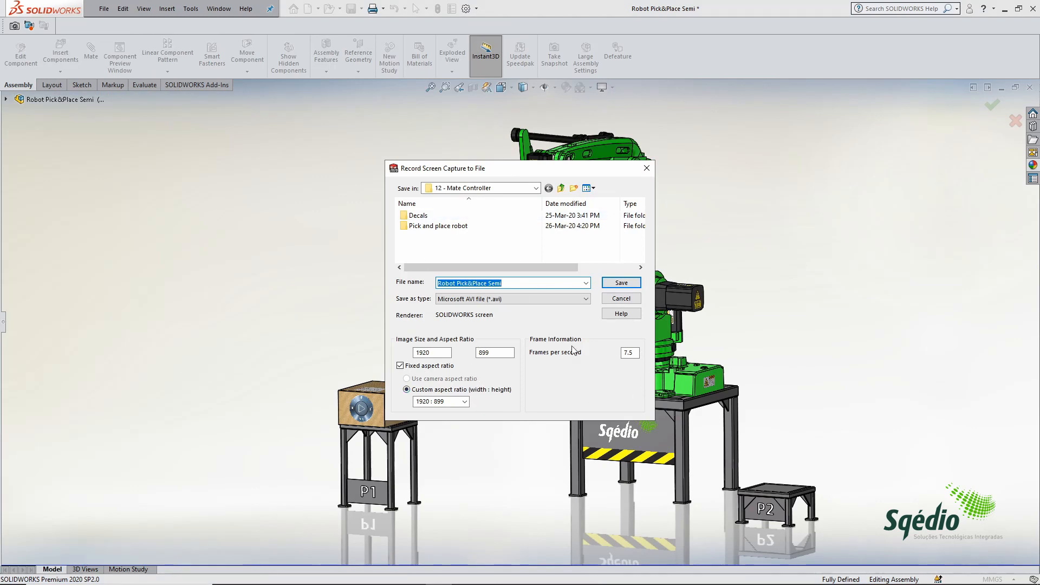
{"action": "left_click", "coordinate": [621, 299]}
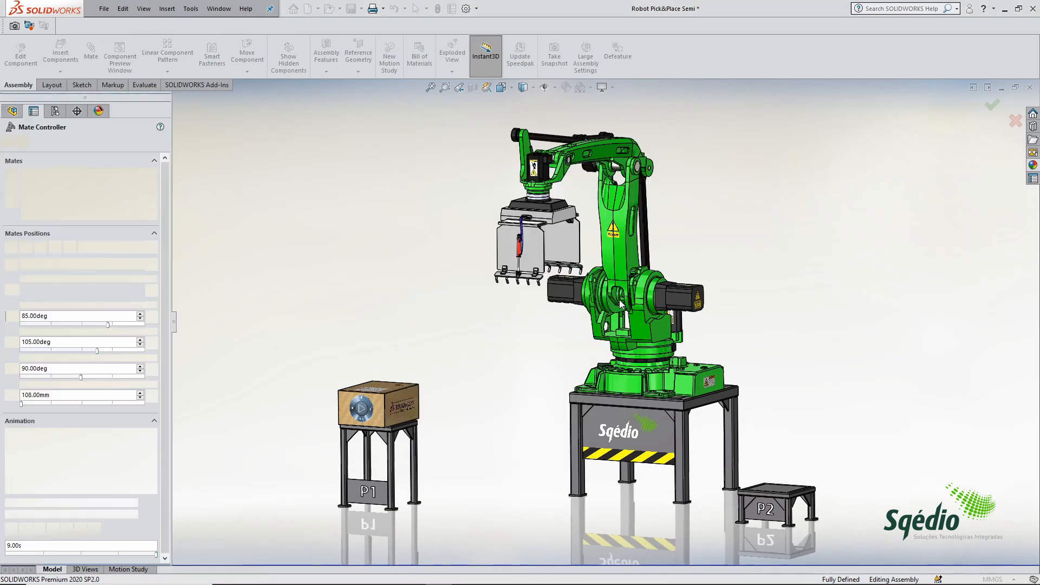
Step: Hide the Screen Capture toolbar and accept the Mate Controller settings
{"action": "right_click", "coordinate": [678, 24]}
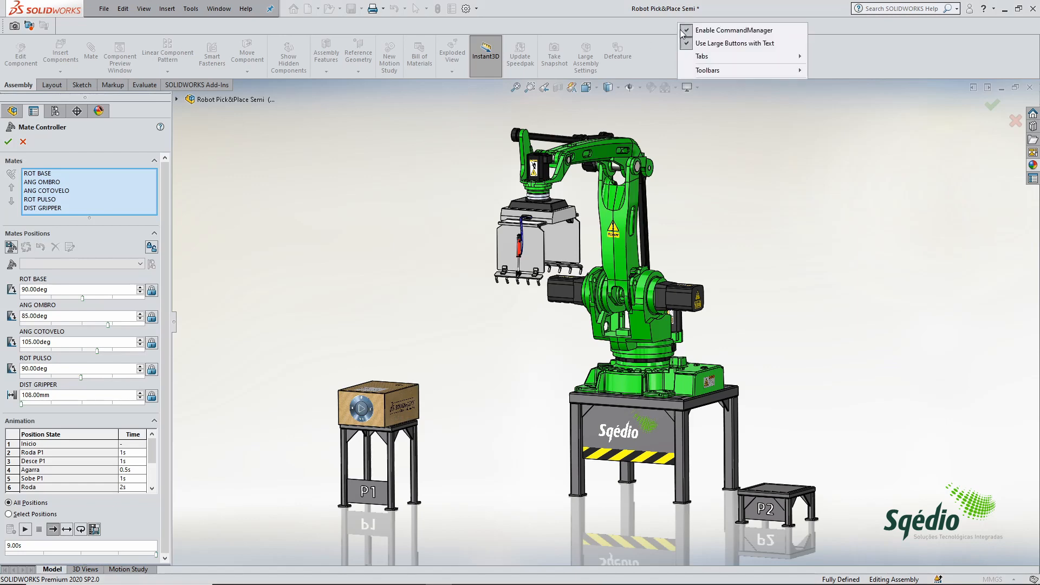
{"action": "mouse_move", "coordinate": [704, 71]}
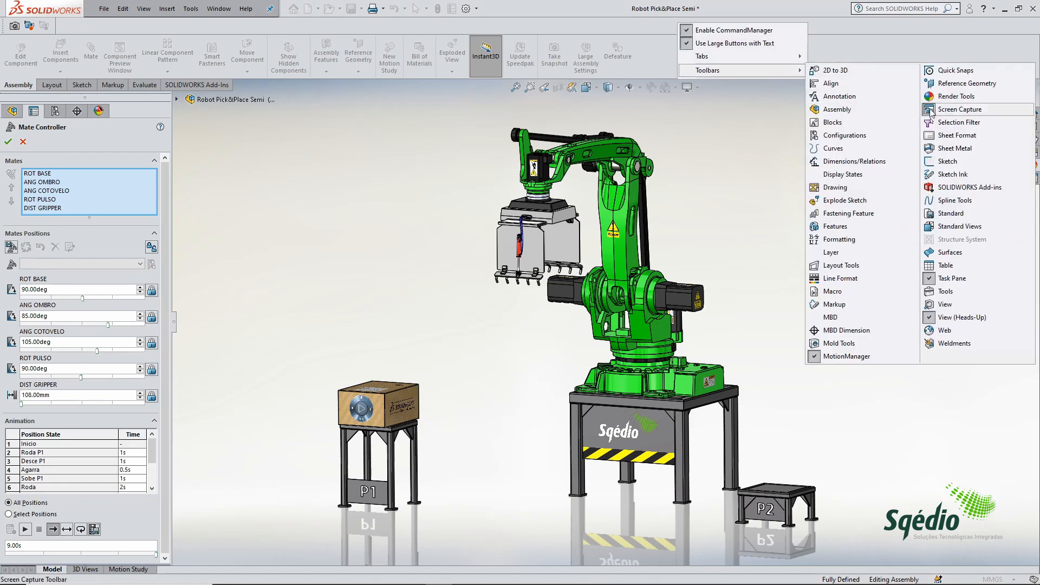
{"action": "left_click", "coordinate": [957, 108]}
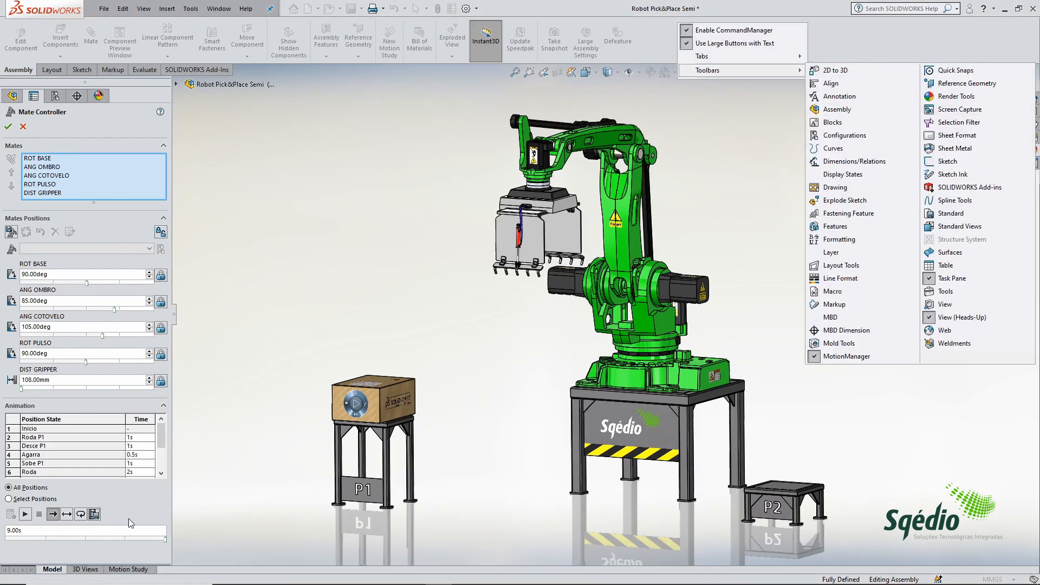
{"action": "left_click", "coordinate": [8, 129]}
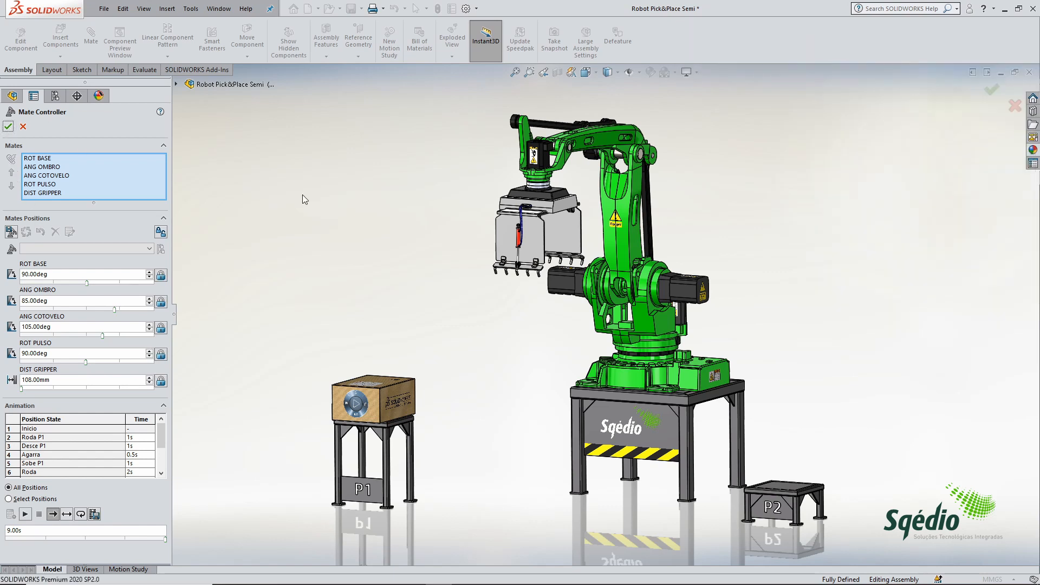
{"action": "left_click", "coordinate": [9, 127]}
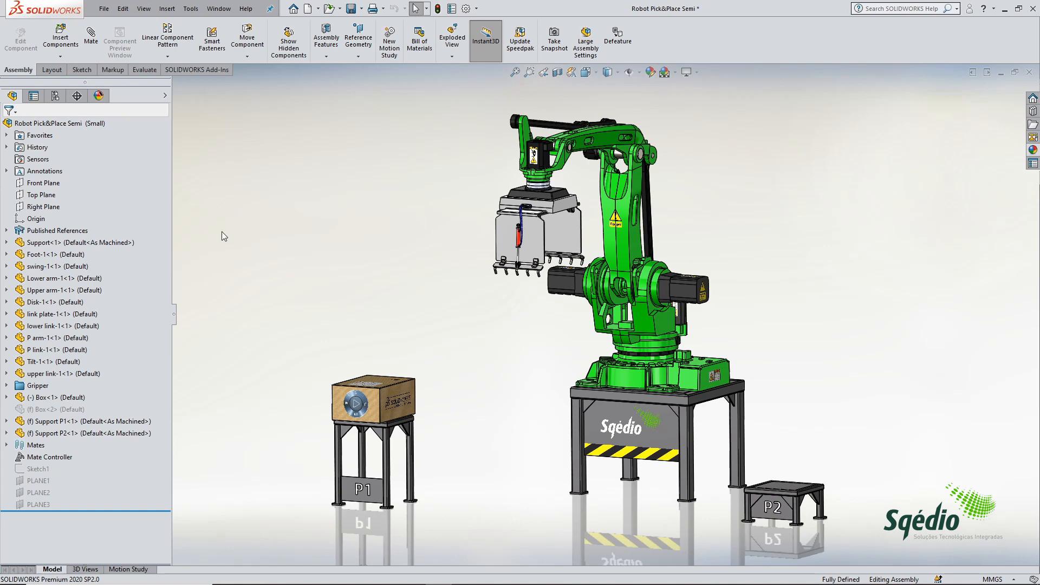
Step: Import the Mate Controller into the motion study as key points with the Animation Wizard, using a start time of 1 second
{"action": "left_click", "coordinate": [128, 570]}
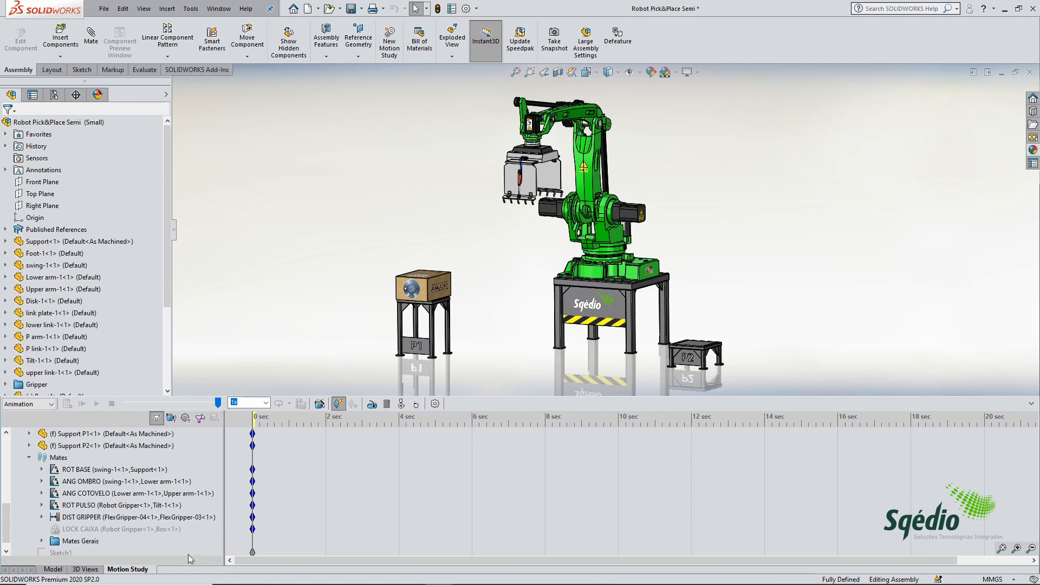
{"action": "left_click", "coordinate": [324, 407]}
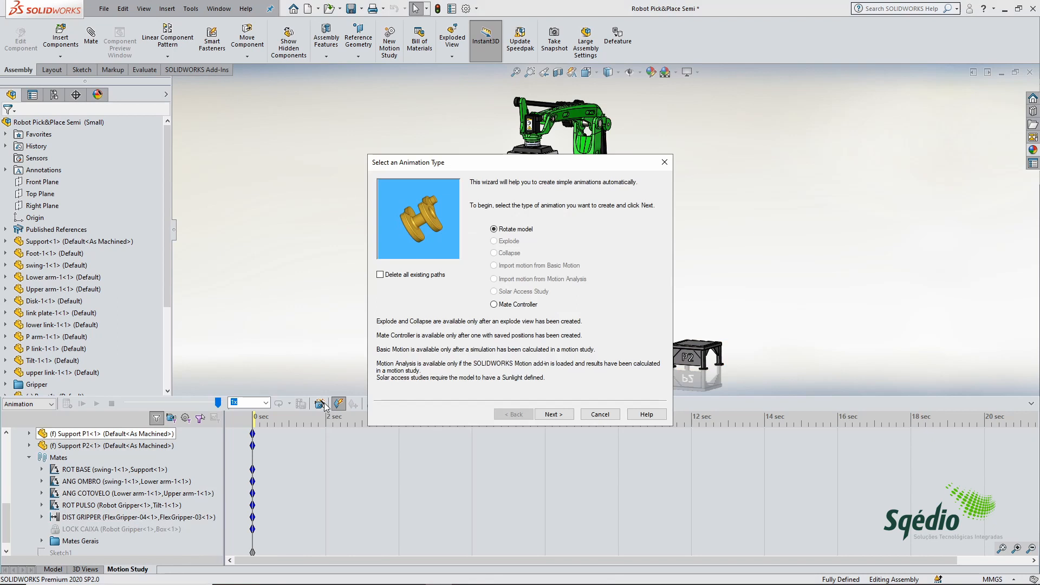
{"action": "left_click", "coordinate": [508, 305]}
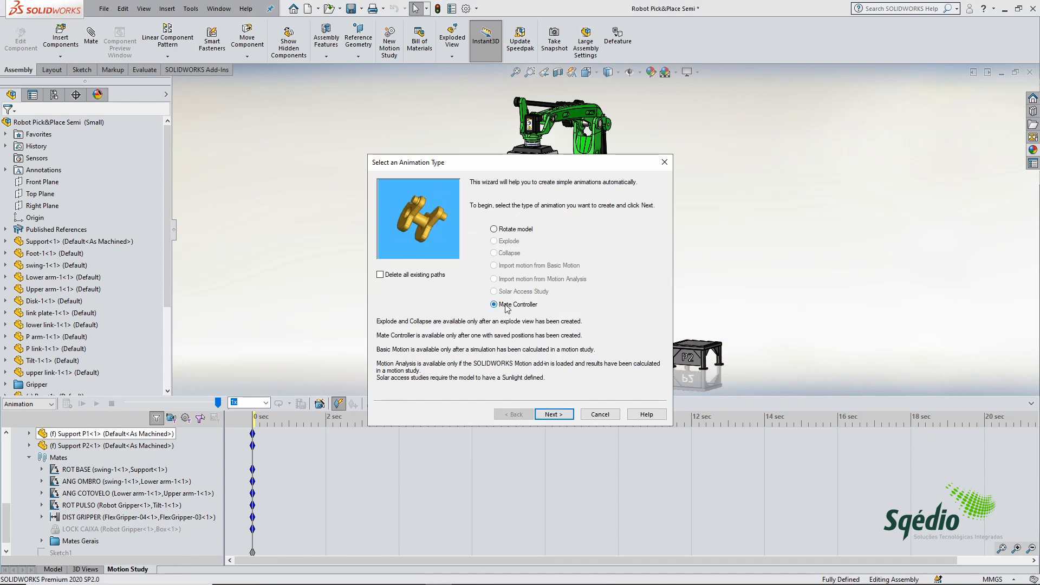
{"action": "left_click", "coordinate": [566, 414]}
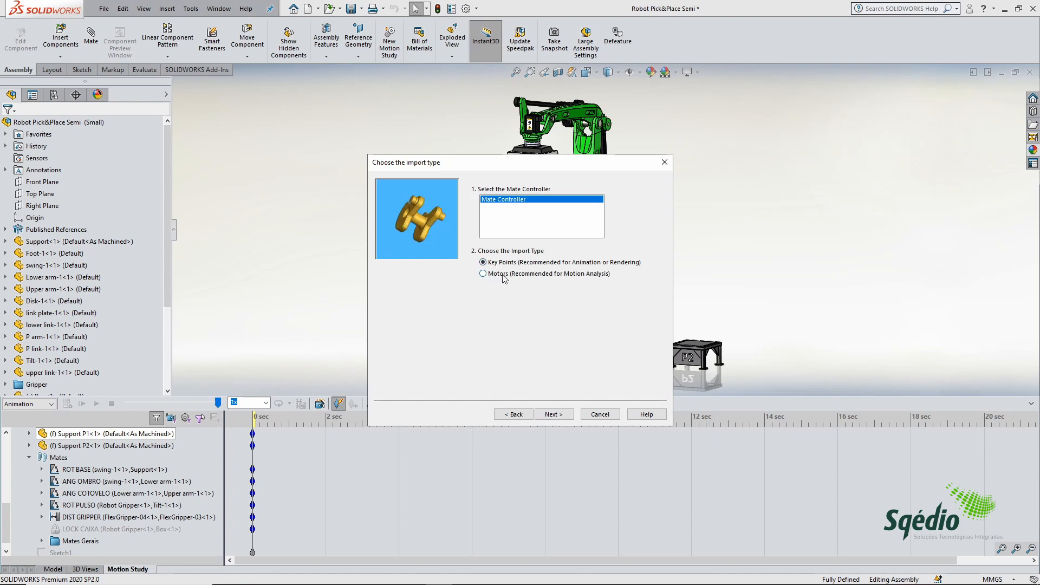
{"action": "left_click", "coordinate": [552, 415]}
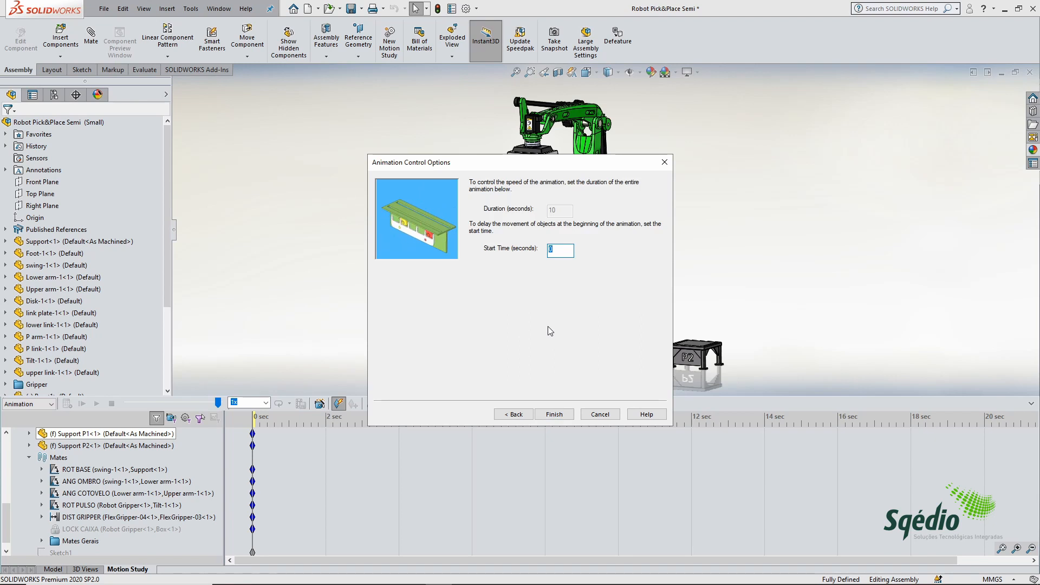
{"action": "type", "text": "1"}
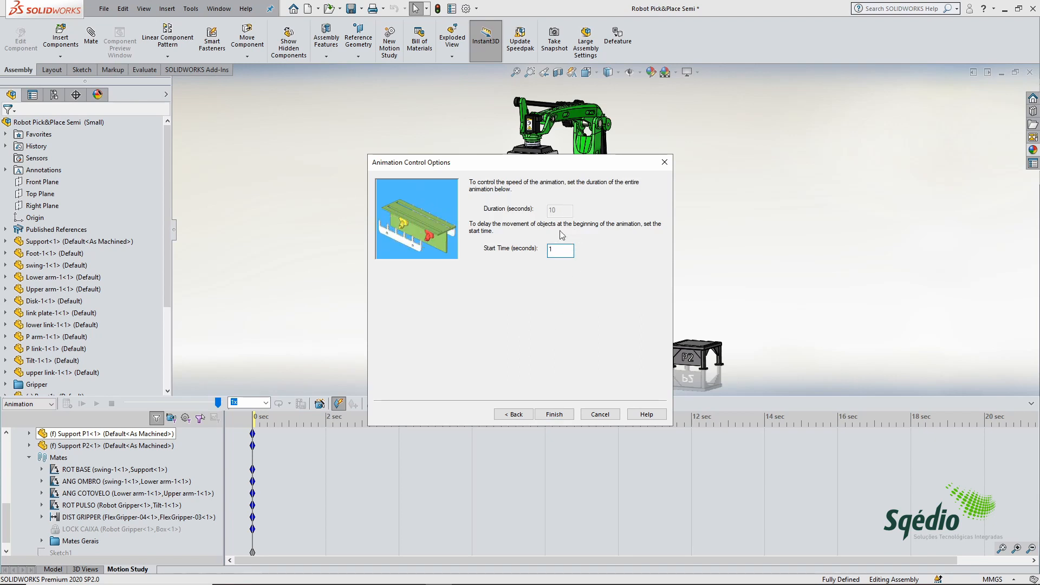
{"action": "left_click", "coordinate": [554, 414]}
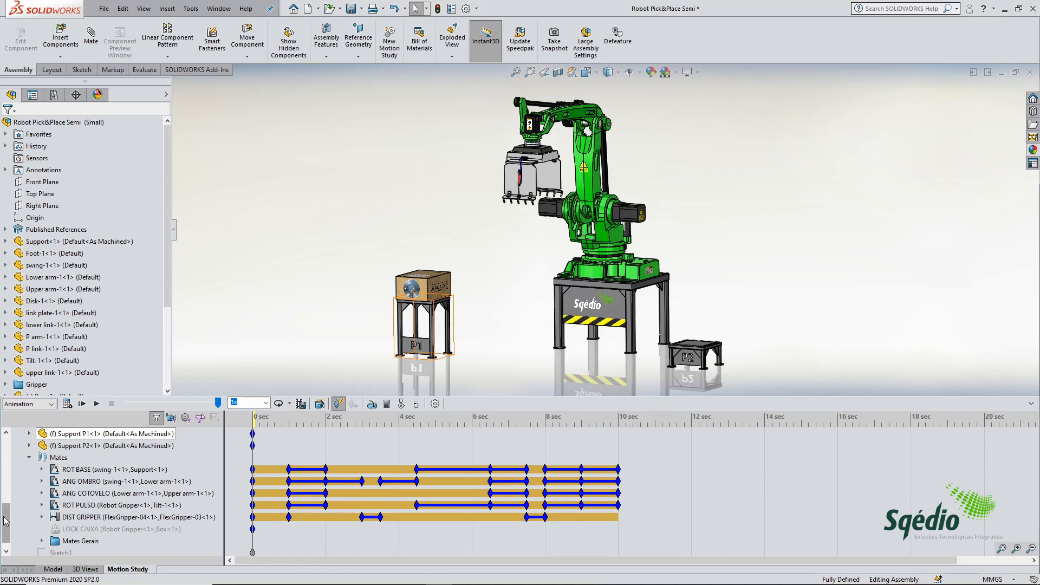
Step: Enlarge the timeline and examine the imported ROT BASE mate's key points and their angle values
{"action": "left_click", "coordinate": [1017, 548]}
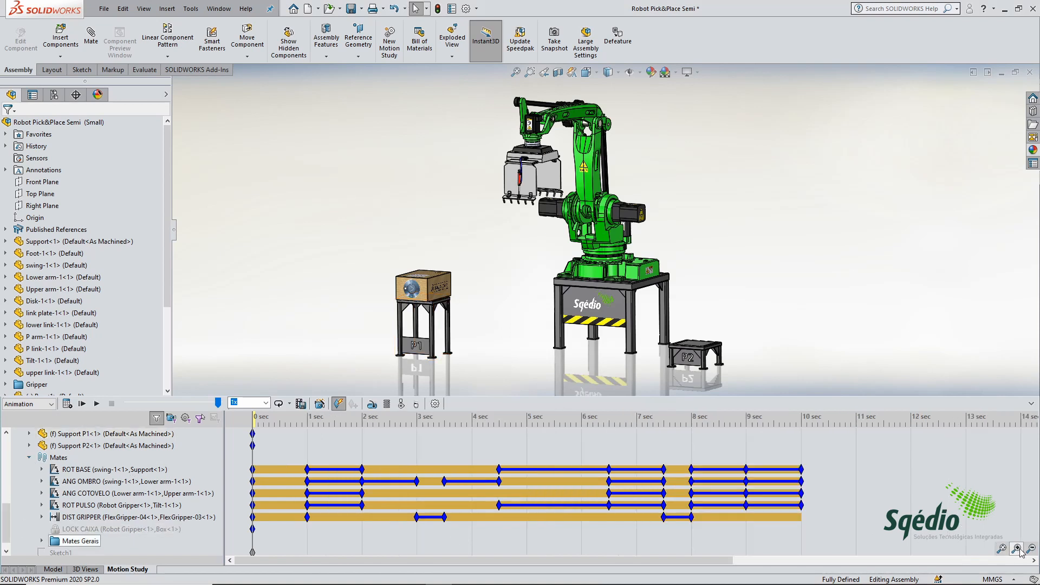
{"action": "left_click", "coordinate": [313, 500]}
{"action": "mouse_move", "coordinate": [6, 521]}
{"action": "left_mouse_down"}
{"action": "mouse_move", "coordinate": [7, 482]}
{"action": "mouse_move", "coordinate": [6, 529]}
{"action": "left_mouse_up"}
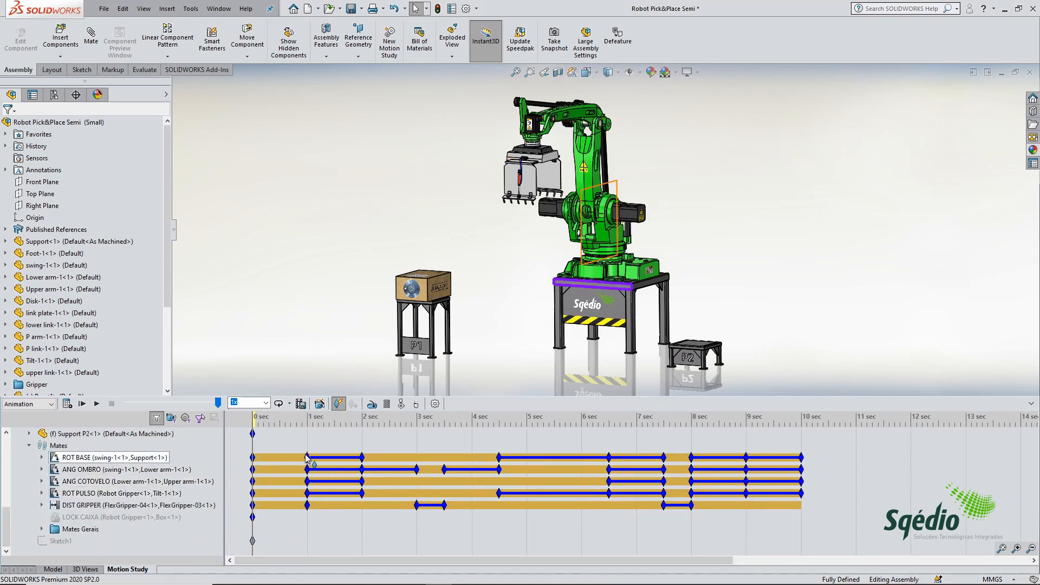
{"action": "mouse_move", "coordinate": [306, 458]}
{"action": "mouse_move", "coordinate": [499, 459]}
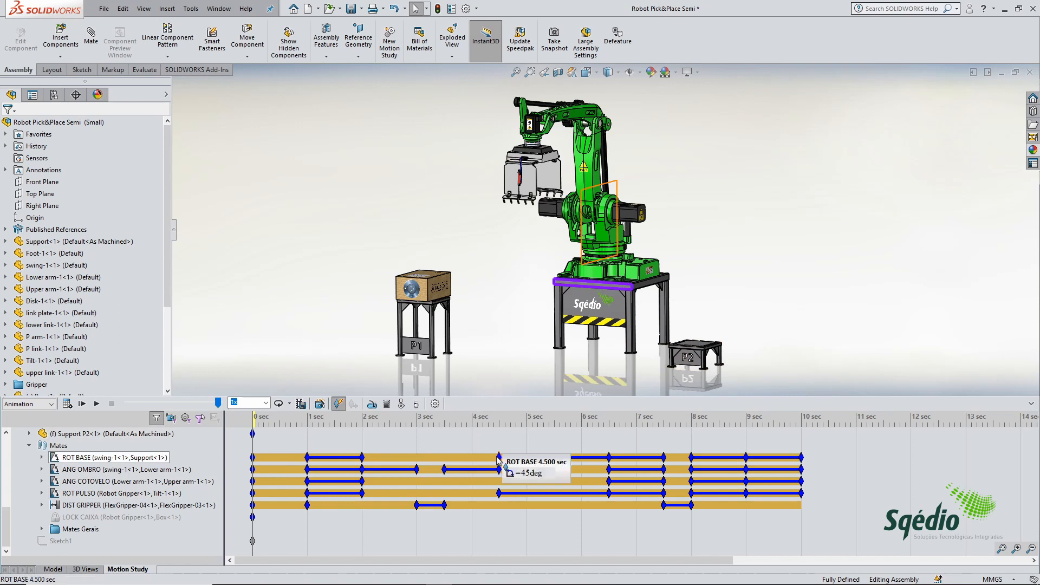
{"action": "mouse_move", "coordinate": [663, 456]}
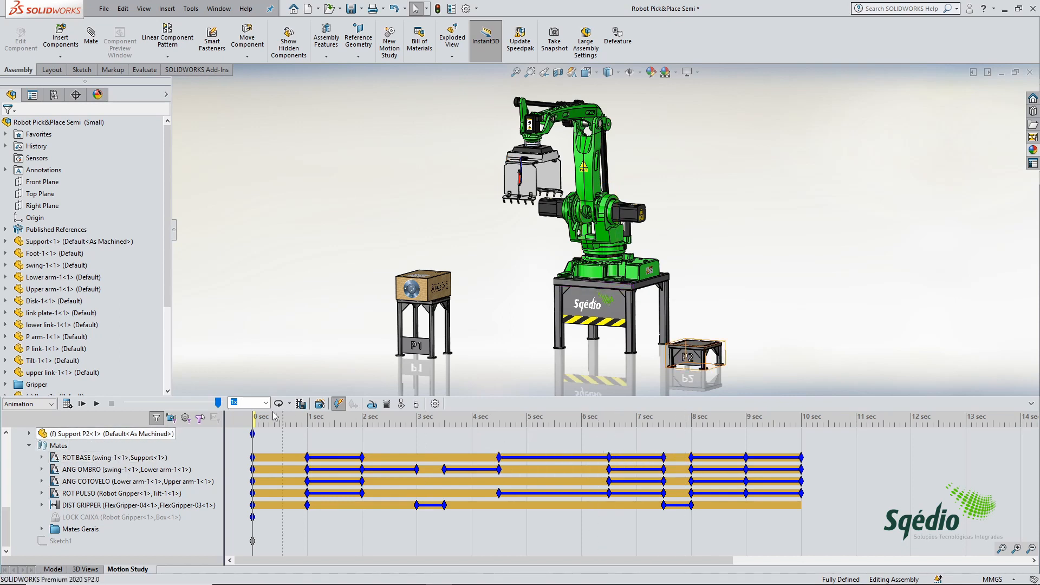
Step: Calculate the motion study, rerun it from 0 seconds over the full timeline, and stop the playback
{"action": "left_click", "coordinate": [68, 403]}
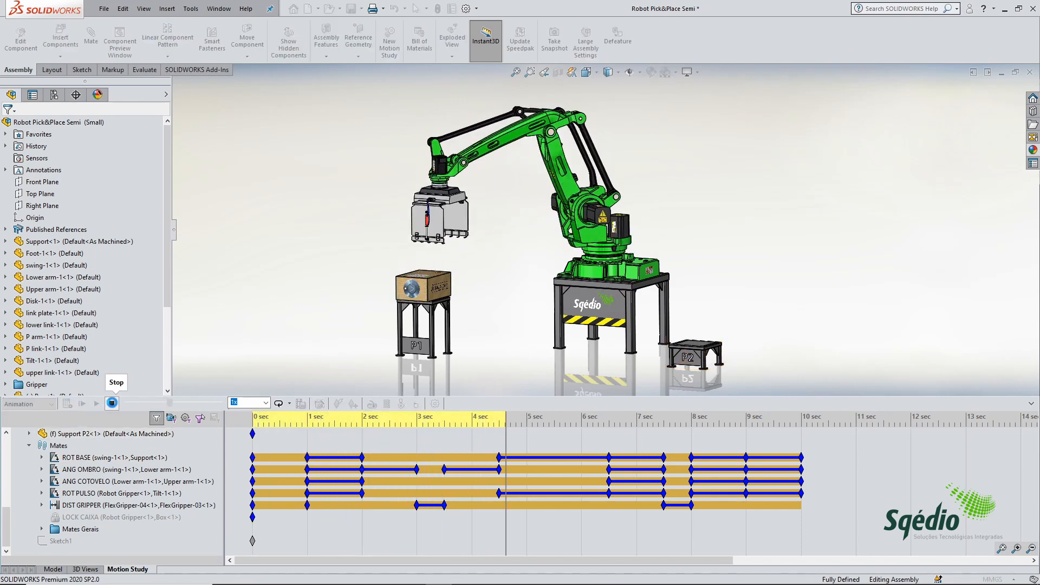
{"action": "left_click", "coordinate": [112, 404]}
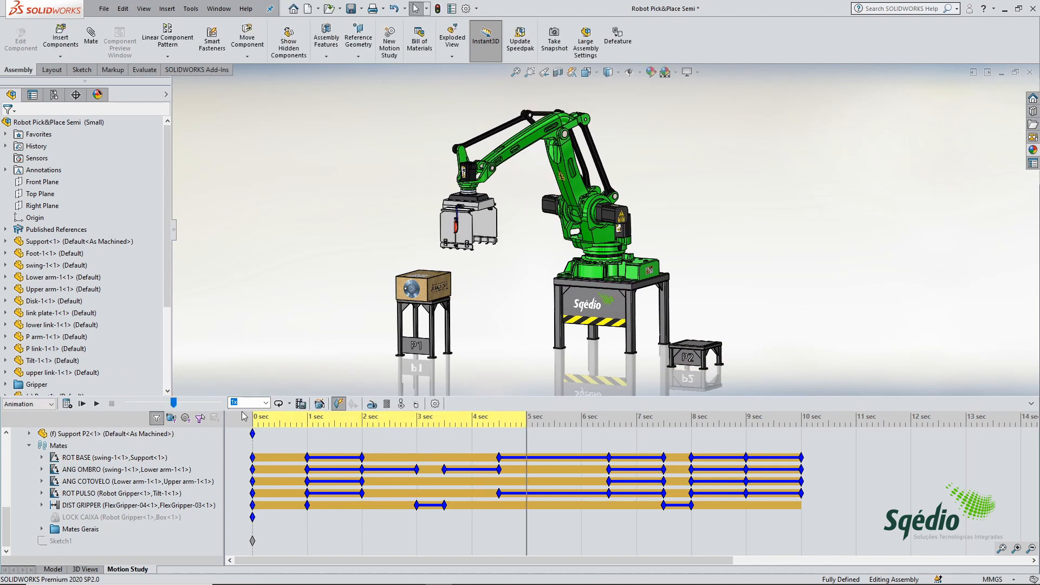
{"action": "left_click", "coordinate": [261, 421]}
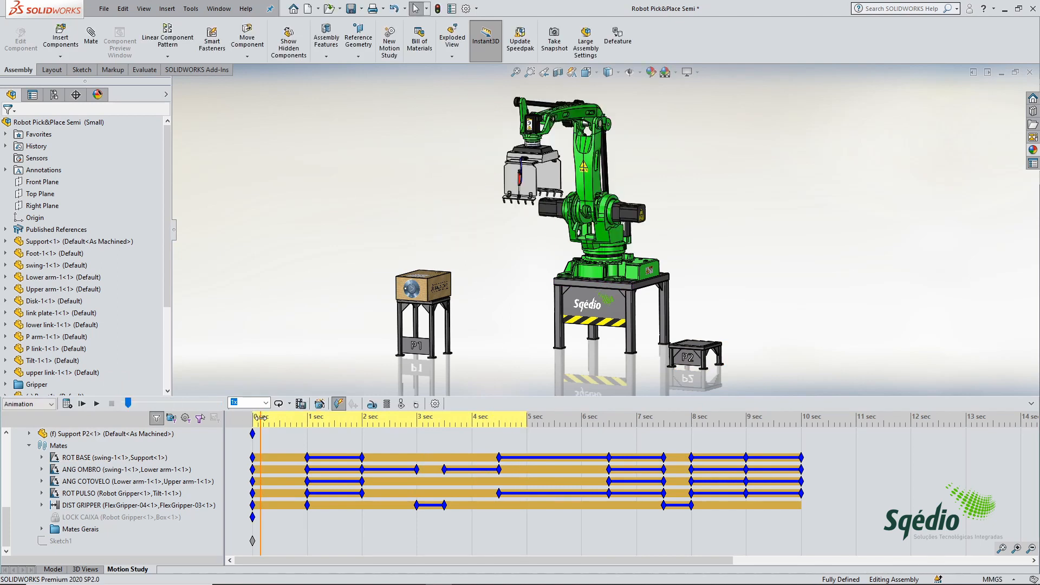
{"action": "left_click_drag", "start_coordinate": [261, 417], "coordinate": [250, 417]}
{"action": "left_click", "coordinate": [67, 404]}
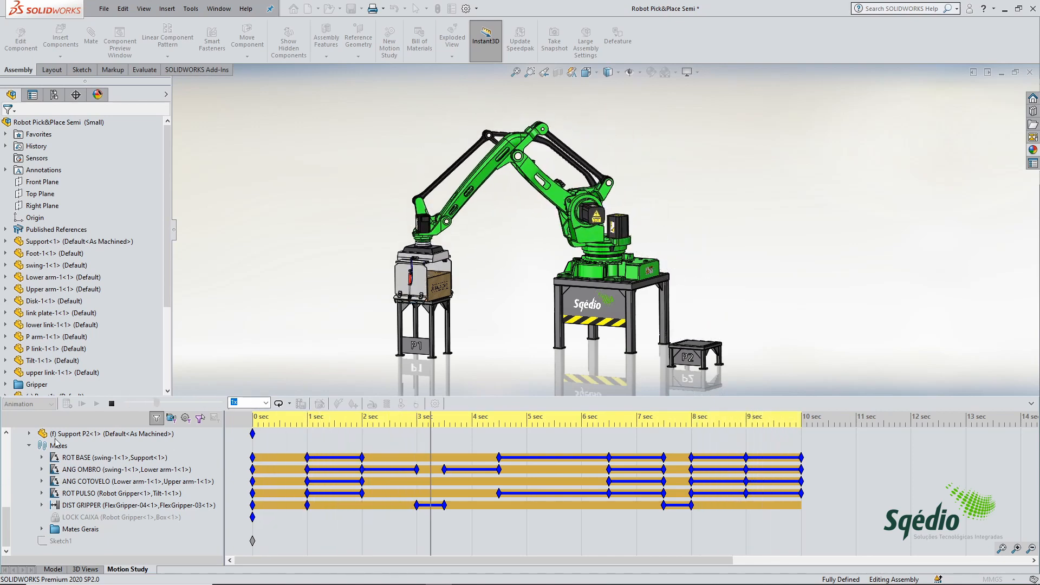
{"action": "left_click", "coordinate": [111, 404]}
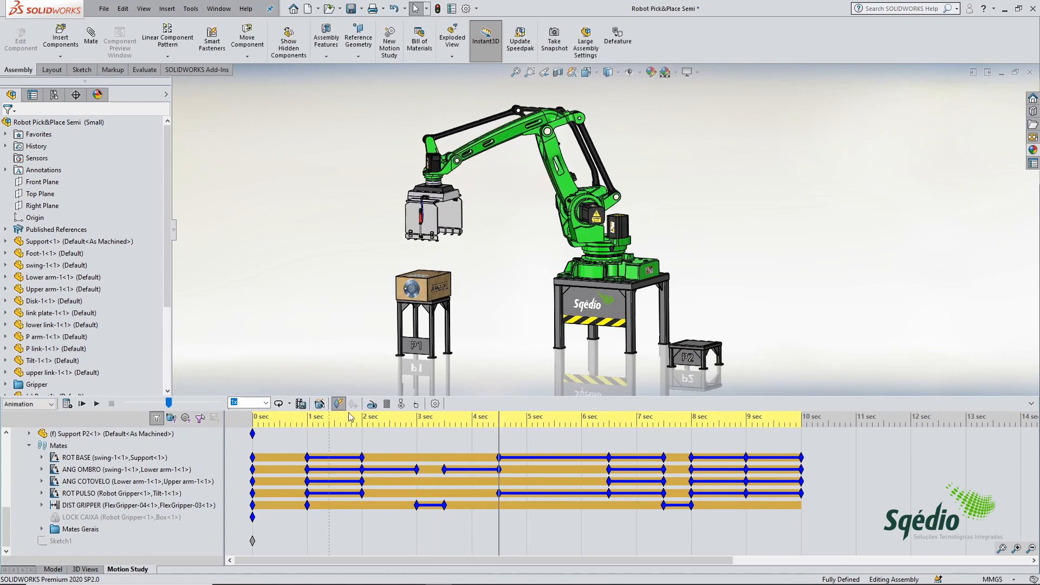
Step: Unsuppress the LOCK CAIXA mate at 3.5 seconds, where the gripper has closed on the box
{"action": "left_click_drag", "start_coordinate": [499, 416], "coordinate": [445, 420]}
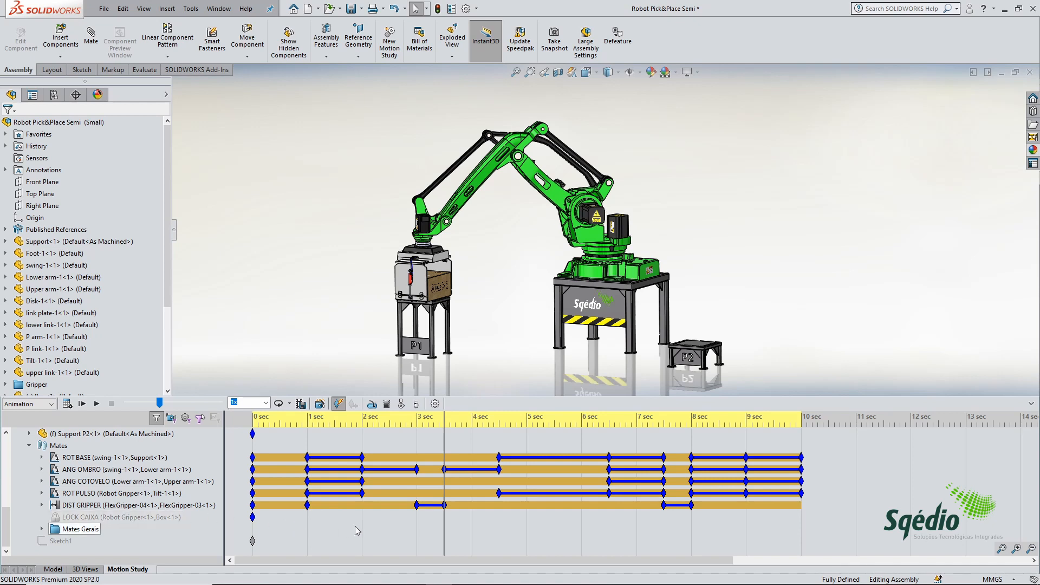
{"action": "right_click", "coordinate": [444, 515]}
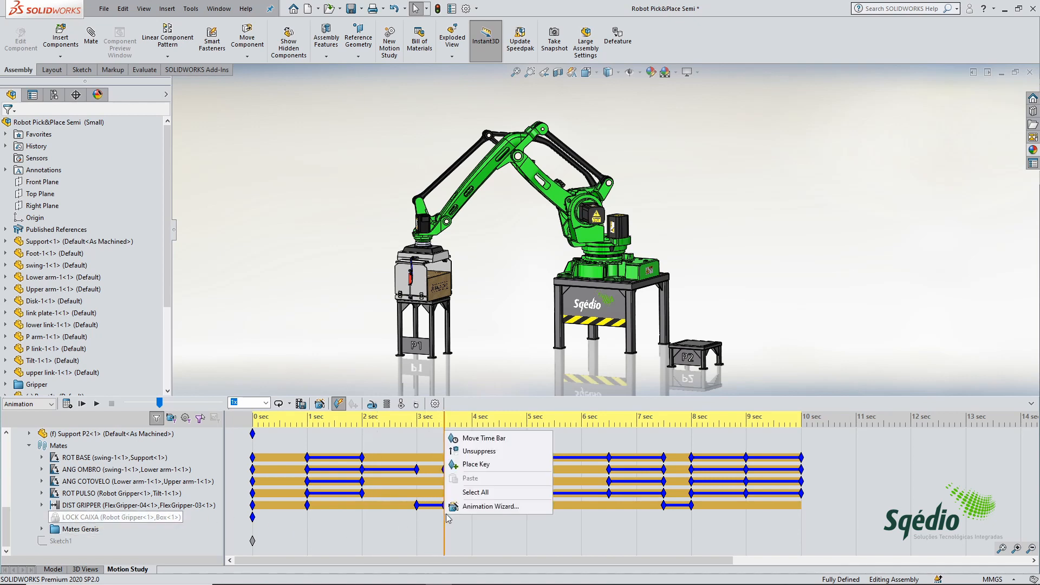
{"action": "left_click", "coordinate": [478, 452]}
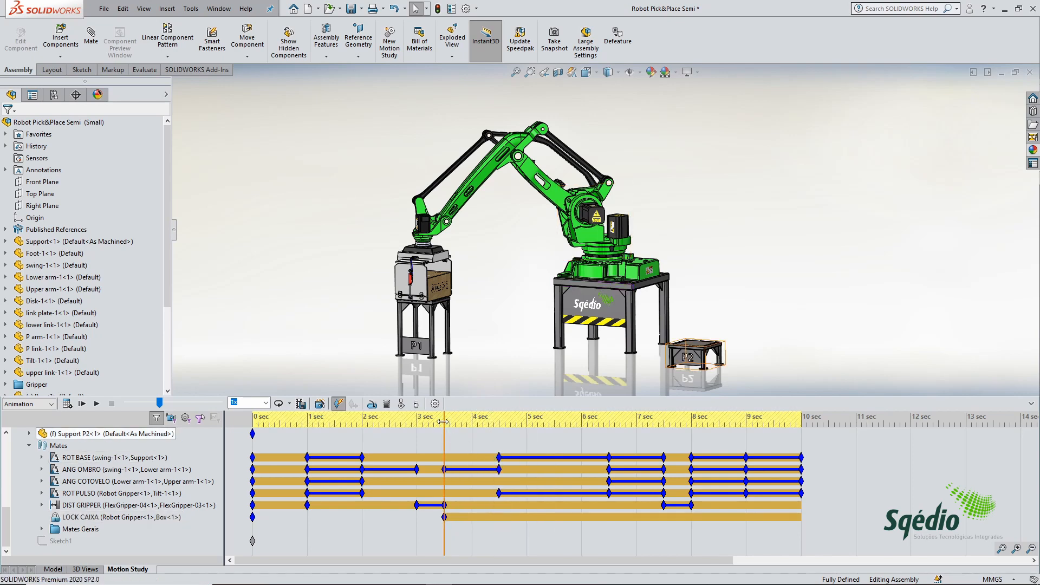
Step: Suppress the LOCK CAIXA mate at 7.5 seconds, where the gripper reaches P2, and return the time bar to 0 seconds
{"action": "left_click_drag", "start_coordinate": [462, 422], "coordinate": [663, 420]}
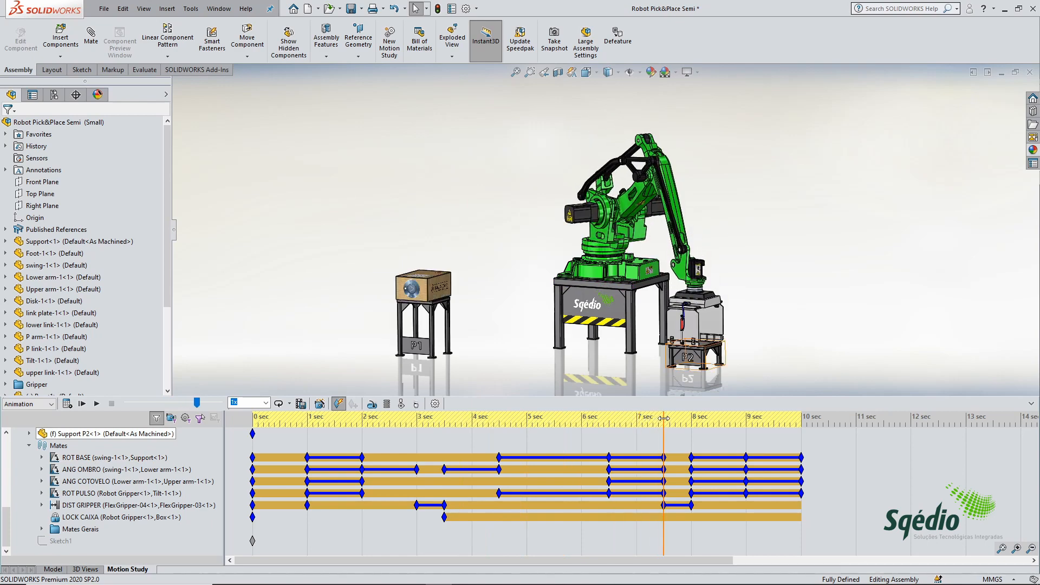
{"action": "right_click", "coordinate": [660, 525]}
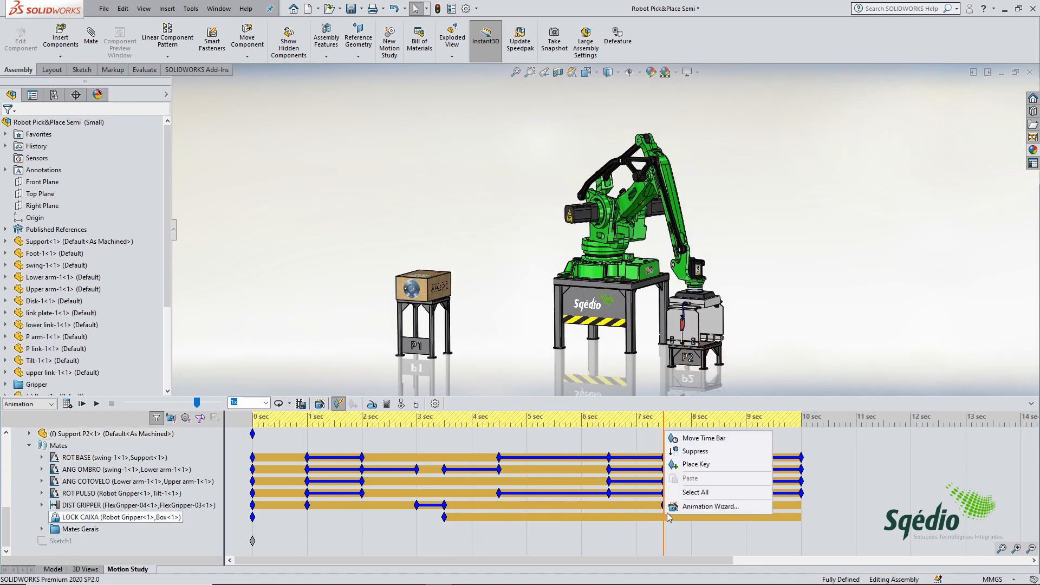
{"action": "left_click", "coordinate": [696, 459]}
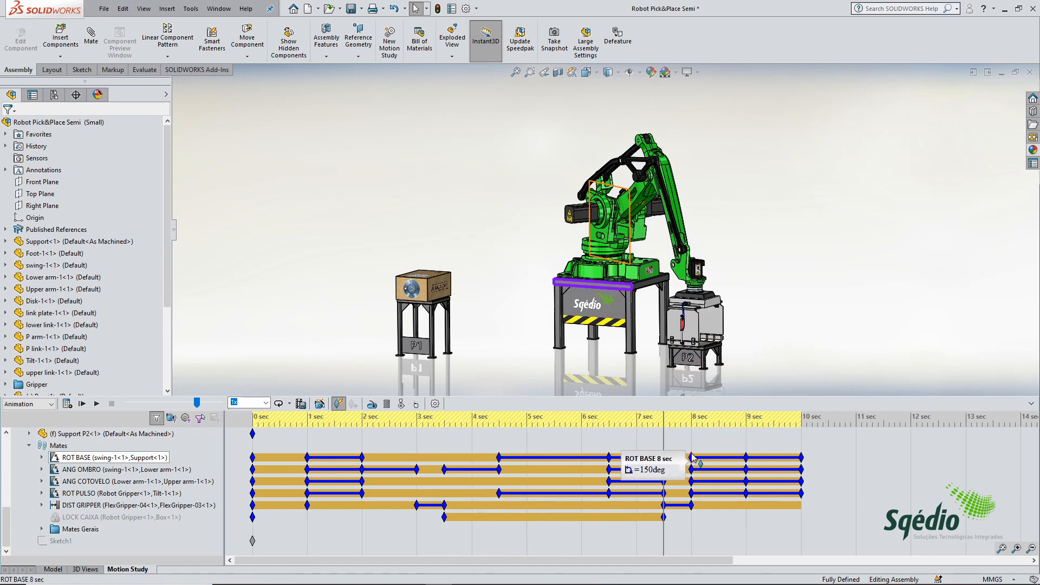
{"action": "left_click", "coordinate": [250, 422]}
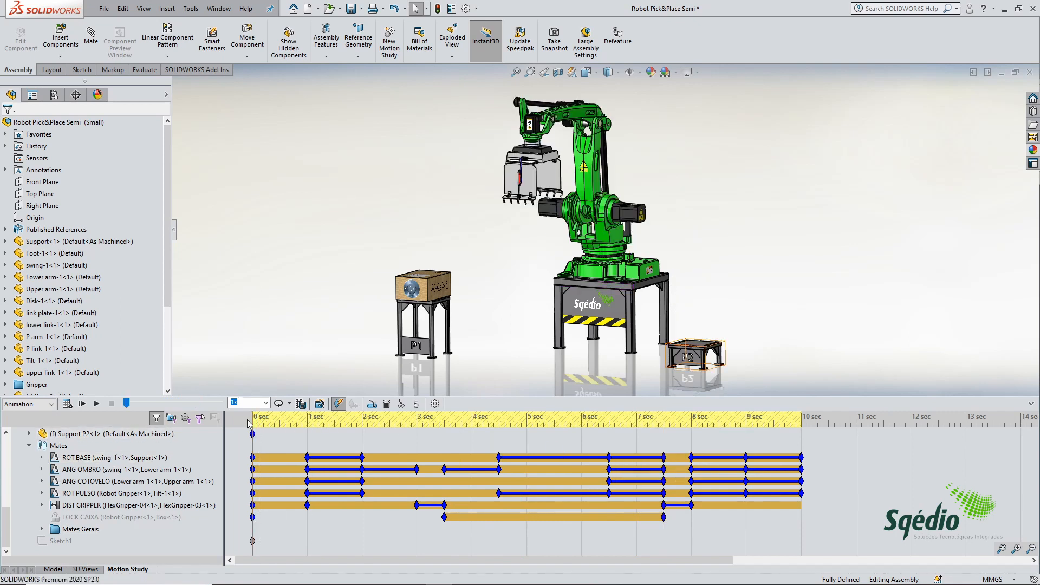
Step: Calculate the motion study to check the box transfer, stop the playback and return the time bar to 0 seconds
{"action": "left_click", "coordinate": [67, 404]}
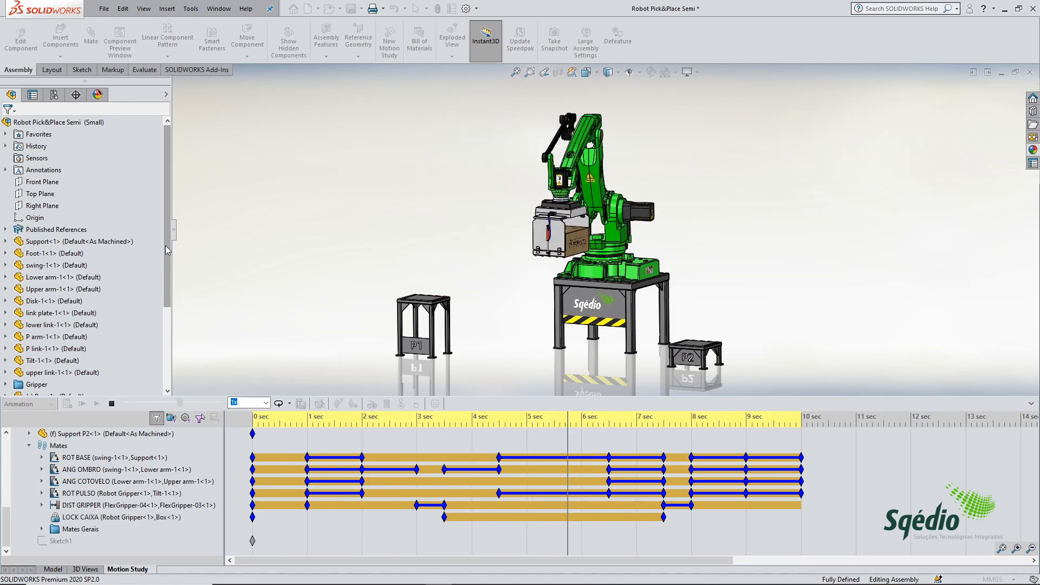
{"action": "left_click", "coordinate": [111, 405]}
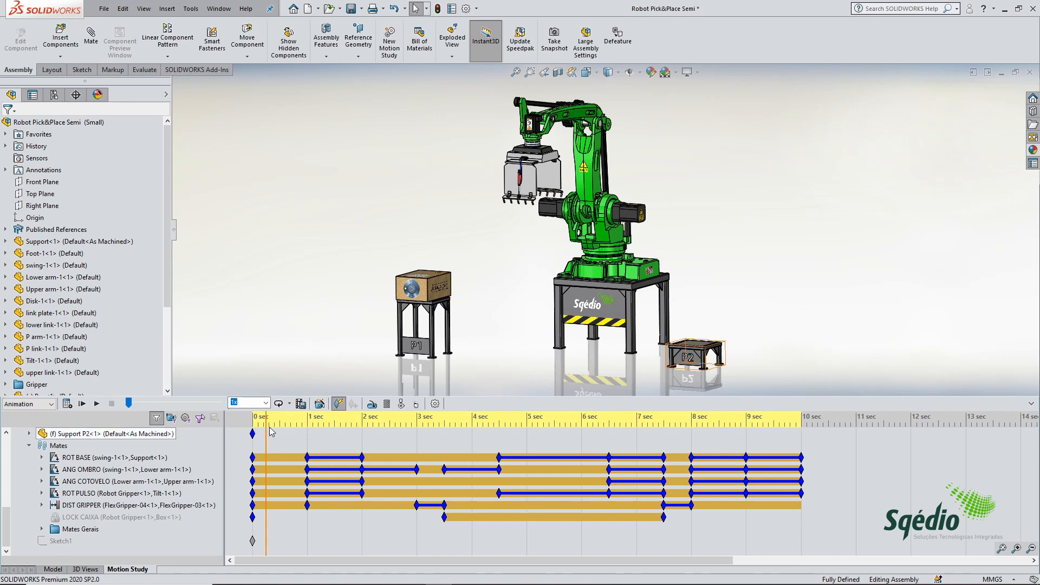
{"action": "left_click_drag", "start_coordinate": [266, 419], "coordinate": [247, 417]}
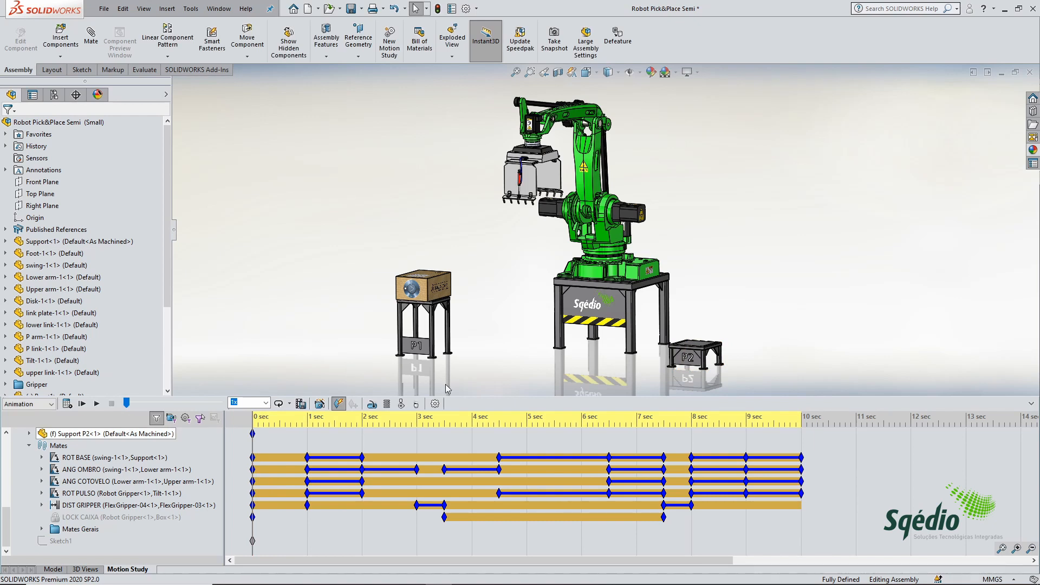
Step: Set the interpolation mode of all mate key points to Ease in/Ease out, recalculate the motion study and stop the playback
{"action": "left_click_drag", "start_coordinate": [827, 526], "coordinate": [237, 443]}
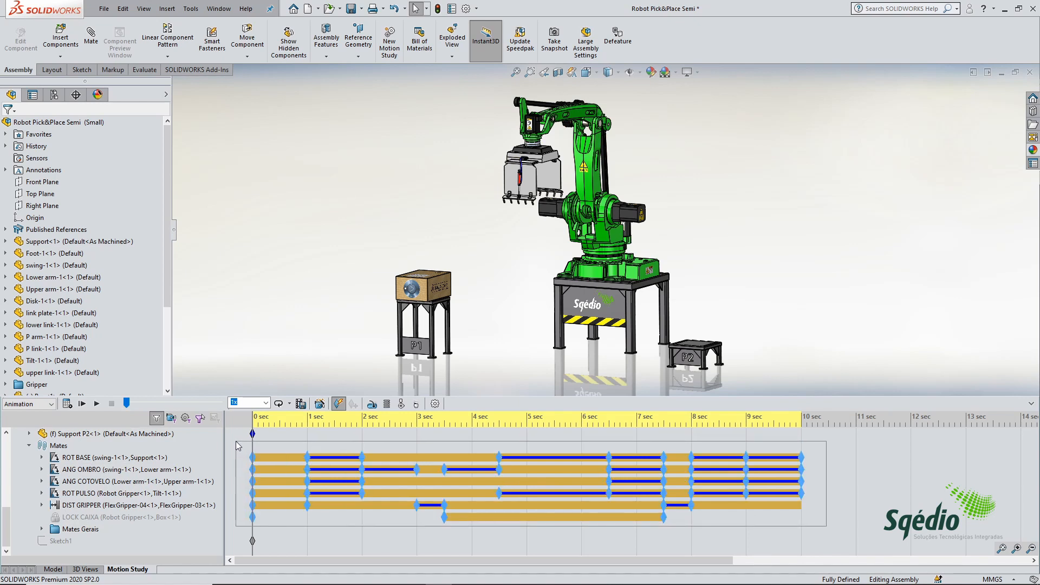
{"action": "left_click_drag", "start_coordinate": [235, 442], "coordinate": [236, 441]}
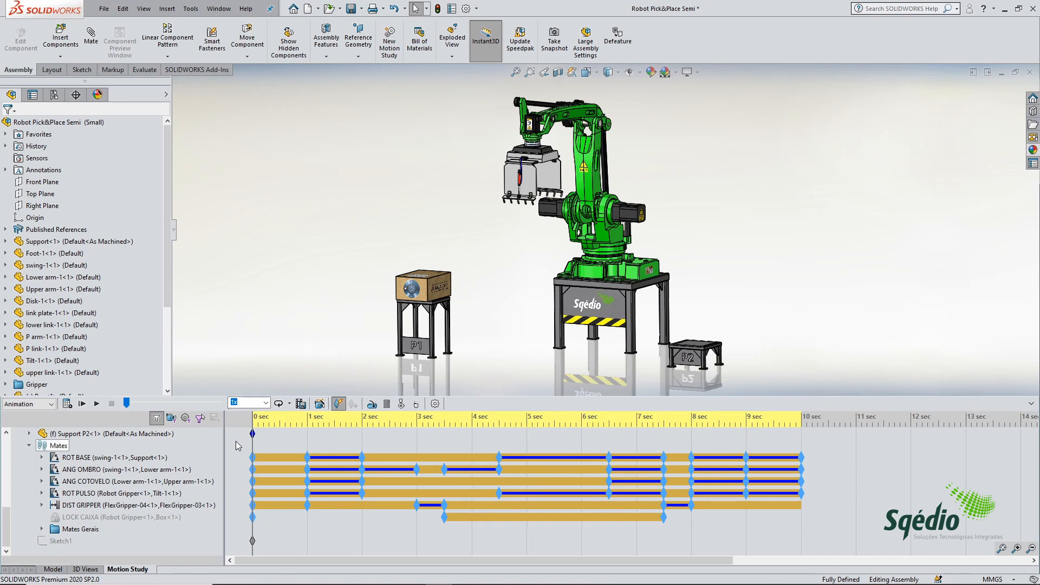
{"action": "right_click", "coordinate": [804, 459]}
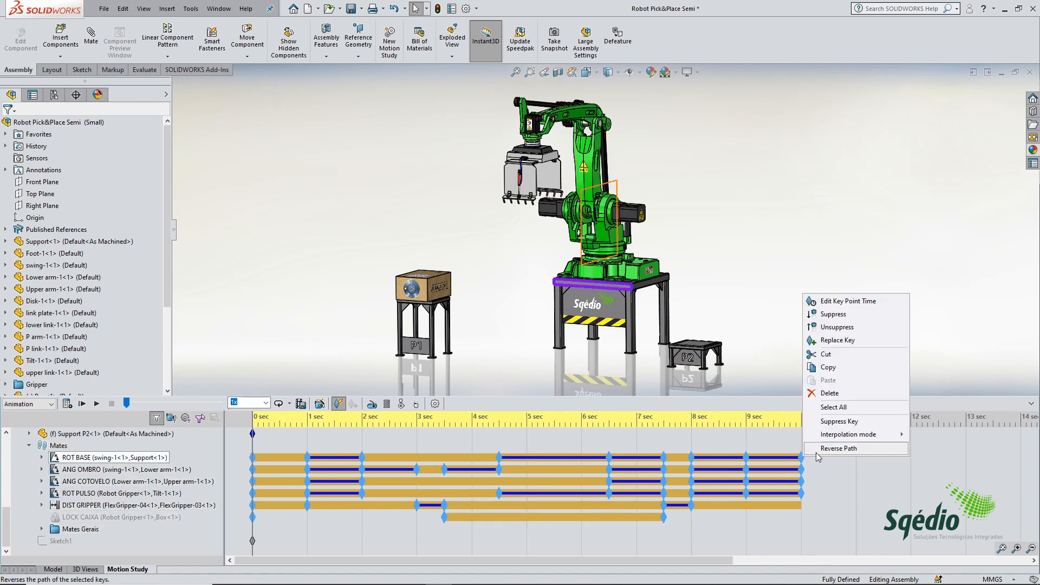
{"action": "mouse_move", "coordinate": [839, 434]}
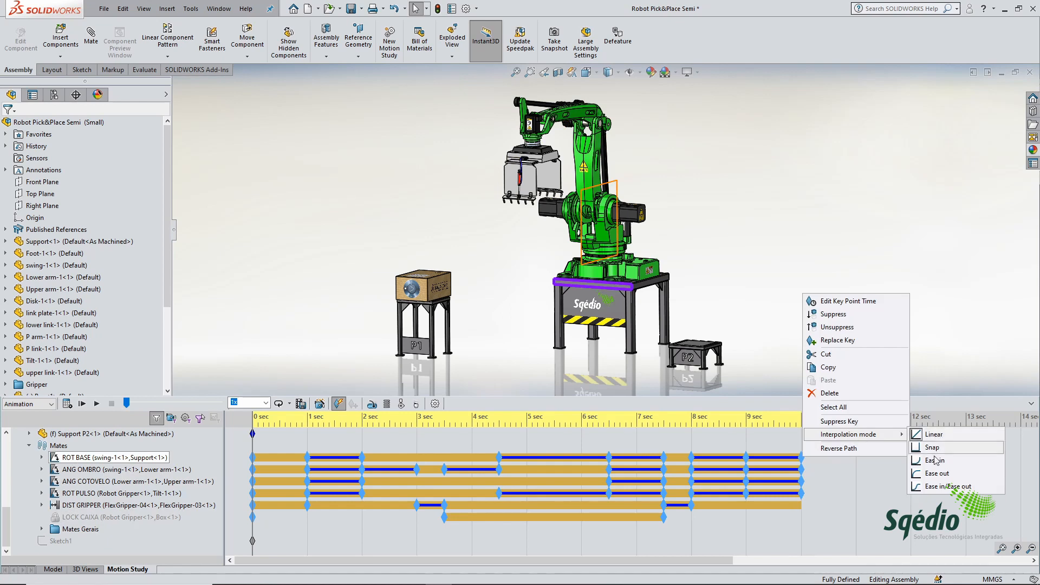
{"action": "left_click", "coordinate": [939, 491]}
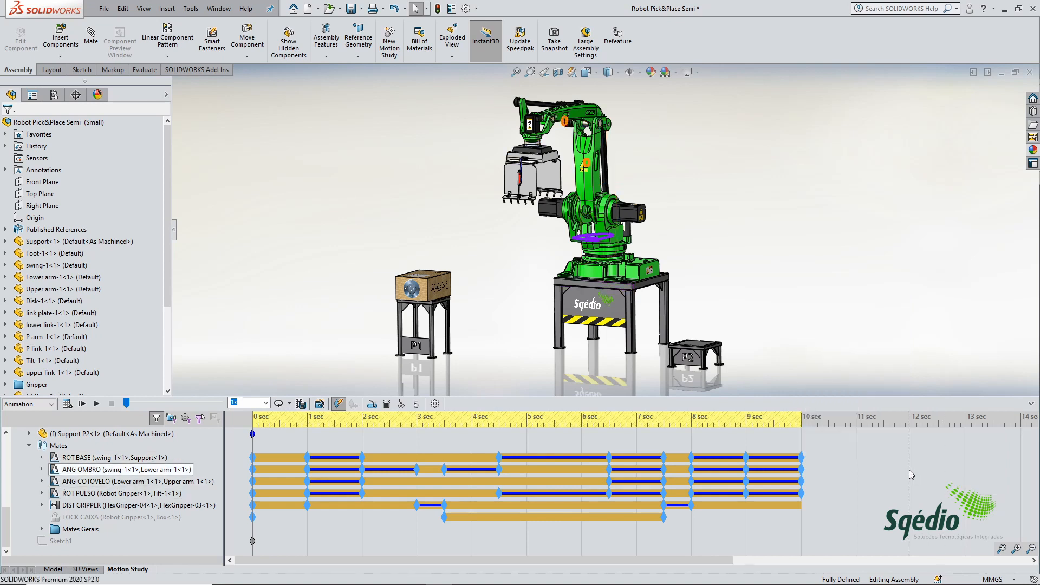
{"action": "left_click", "coordinate": [67, 403]}
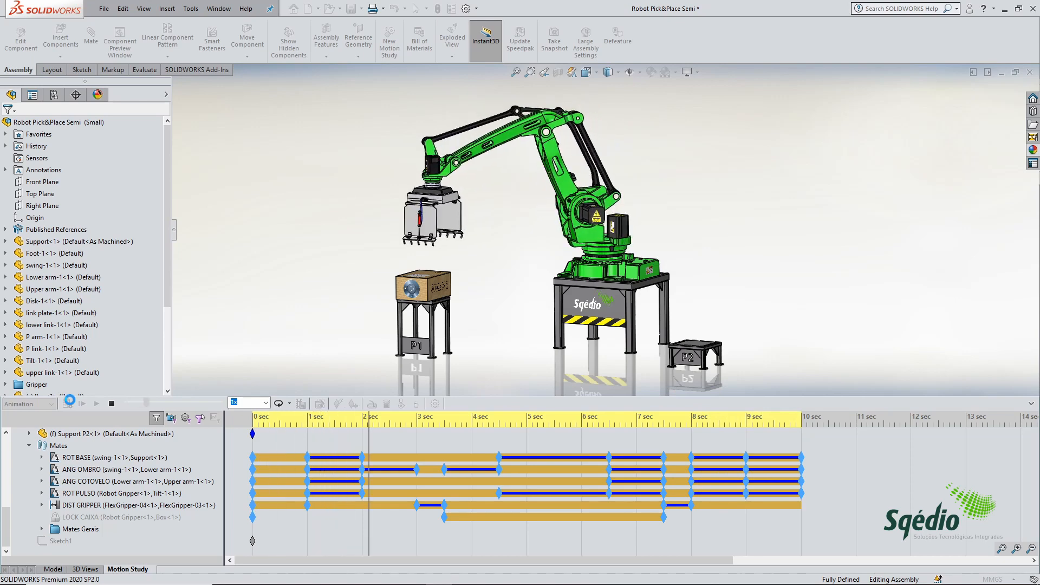
{"action": "left_click", "coordinate": [111, 404]}
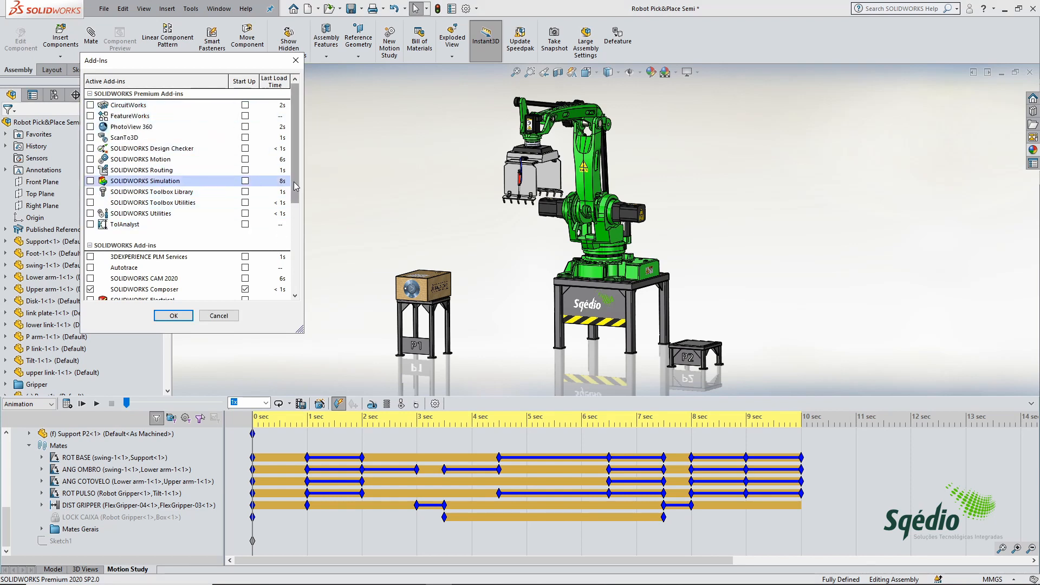
Step: Activate the SOLIDWORKS Visualize add-in for the current session
{"action": "scroll", "coordinate": [289, 196], "scroll_direction": "down", "scroll_amount": 4}
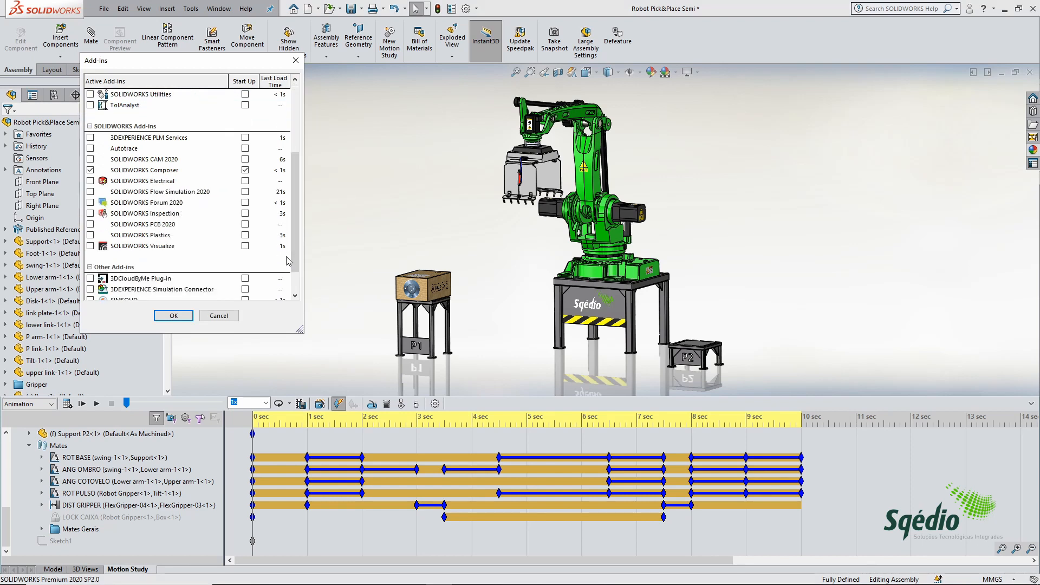
{"action": "left_click", "coordinate": [90, 246]}
{"action": "left_click", "coordinate": [168, 313]}
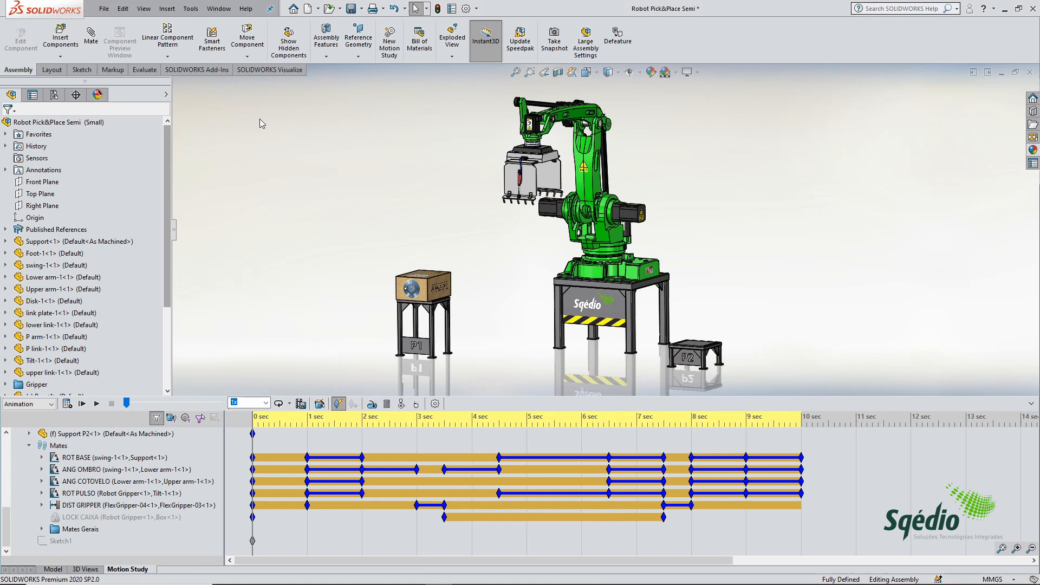
Step: Export the assembly to SOLIDWORKS Visualize with Export Advanced and the Motion Study, recalculating the study and rebuilding and saving the document
{"action": "left_click", "coordinate": [275, 71]}
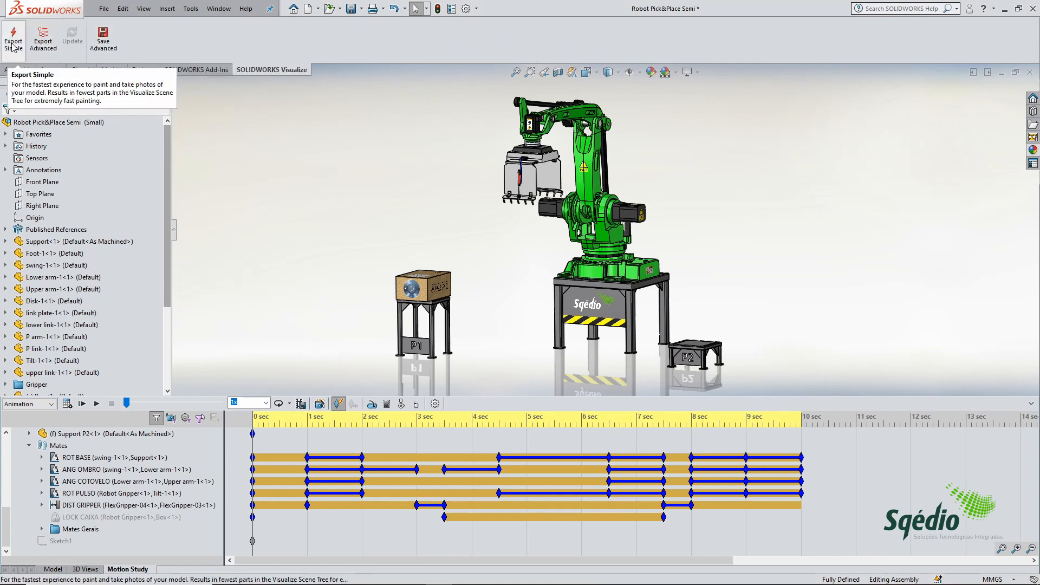
{"action": "left_click", "coordinate": [44, 47]}
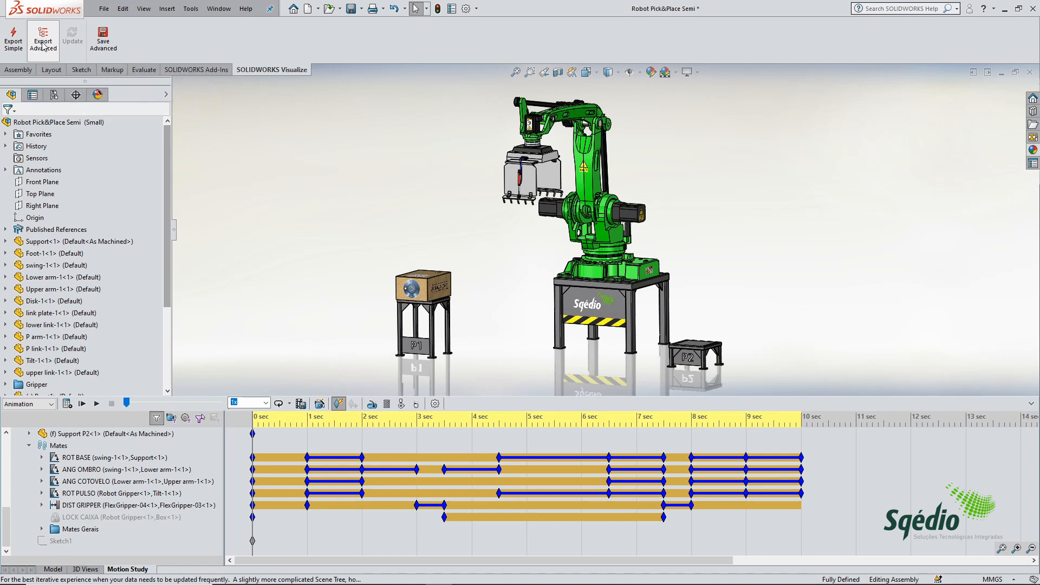
{"action": "left_click_drag", "start_coordinate": [93, 55], "coordinate": [257, 102]}
{"action": "left_click", "coordinate": [323, 119]}
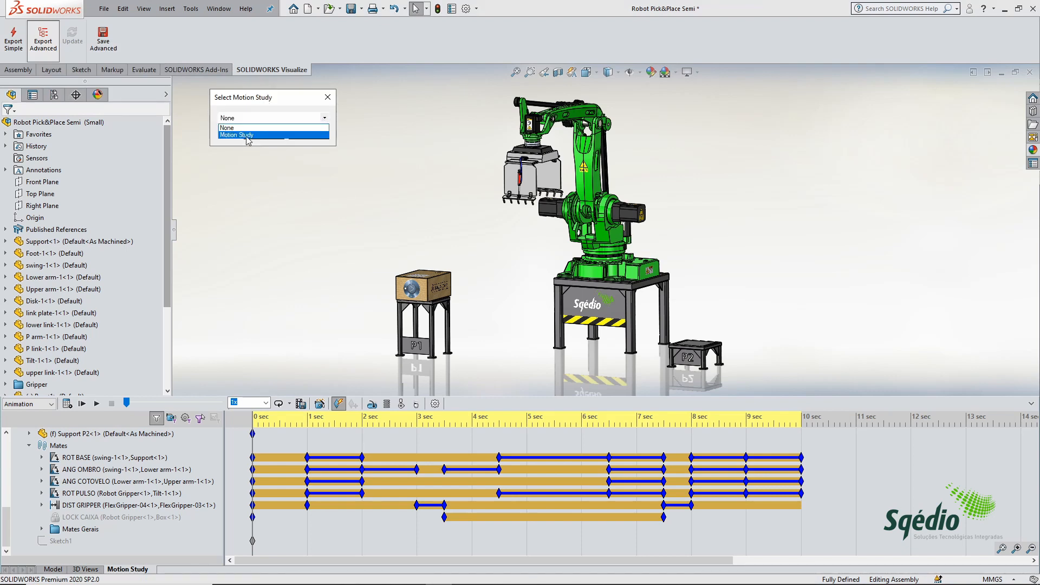
{"action": "left_click", "coordinate": [253, 136]}
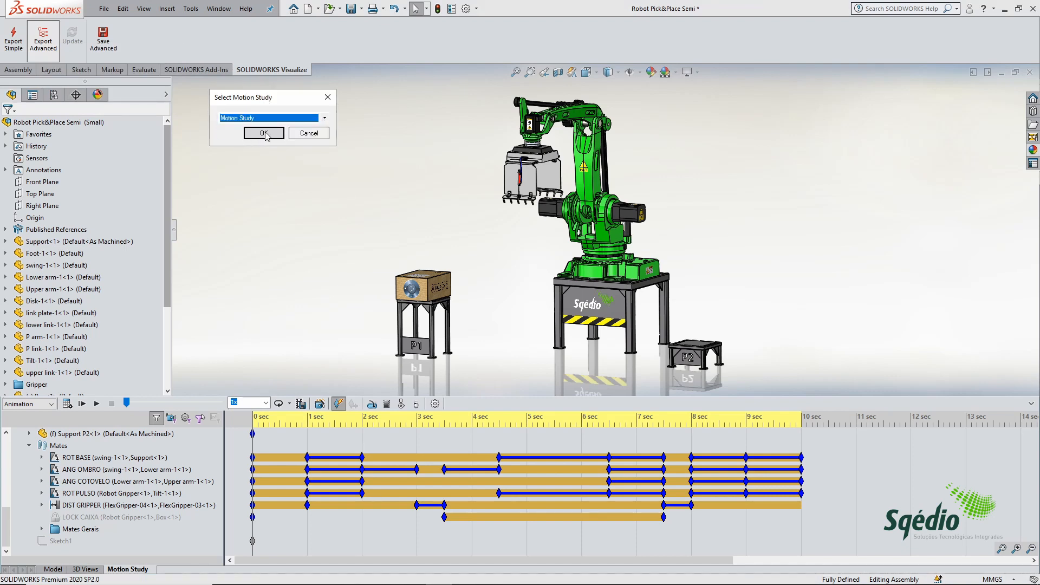
{"action": "left_click", "coordinate": [264, 133]}
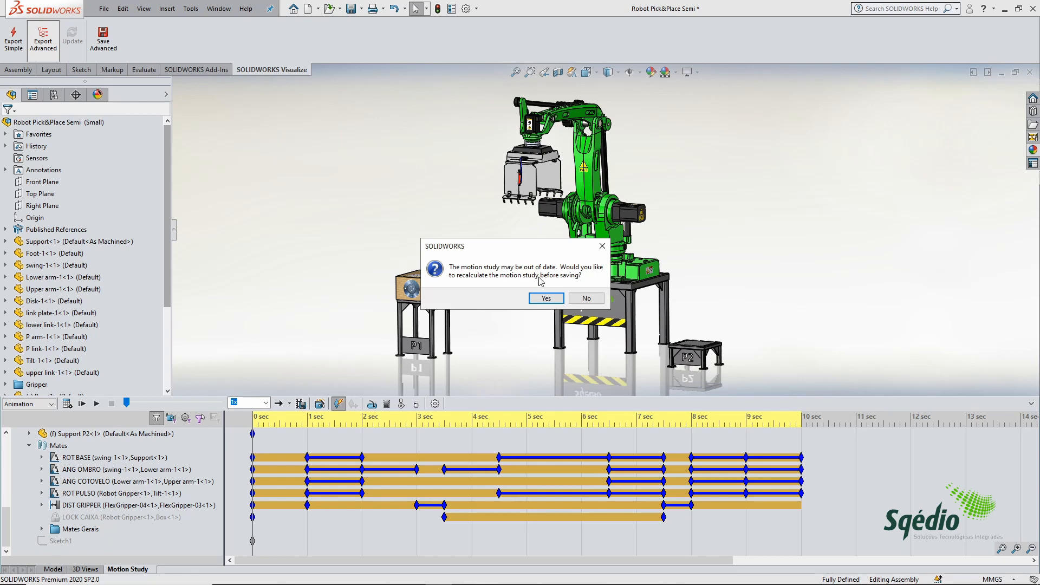
{"action": "left_click", "coordinate": [546, 298]}
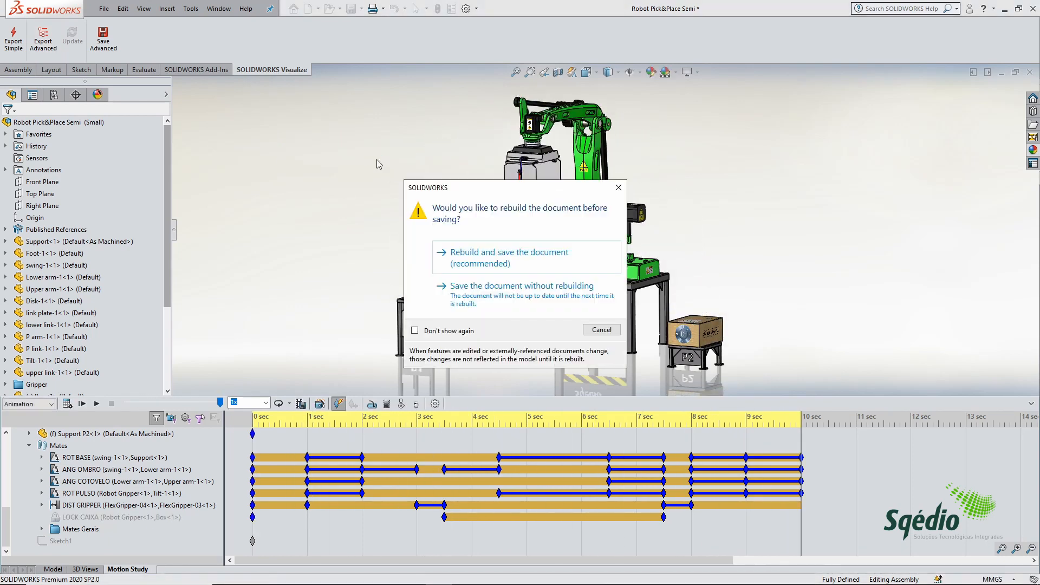
{"action": "left_click", "coordinate": [509, 257]}
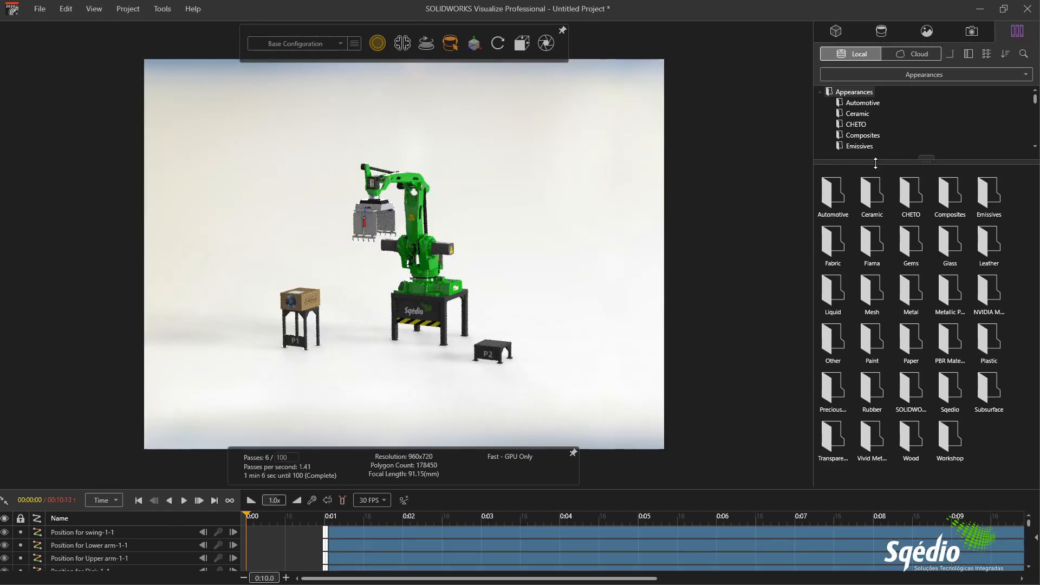
Step: In SOLIDWORKS Visualize, frame the robot cell larger and expand the Robot Pick&Place Semi model down to the parts under Root
{"action": "left_click_drag", "start_coordinate": [876, 165], "coordinate": [876, 246]}
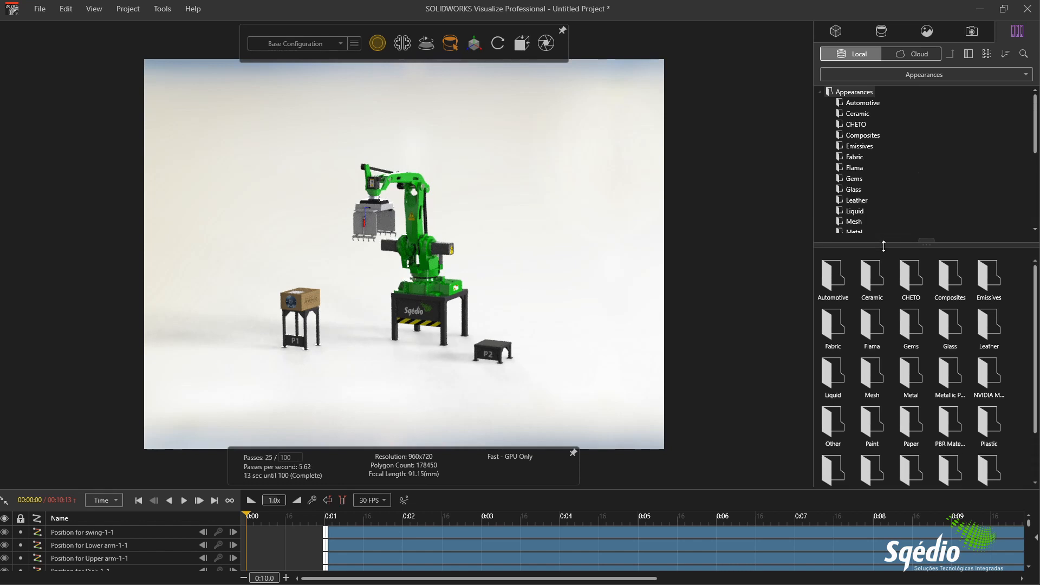
{"action": "middle_click_drag", "start_coordinate": [652, 246], "coordinate": [650, 226]}
{"action": "scroll", "coordinate": [439, 251], "scroll_direction": "up", "scroll_amount": 5}
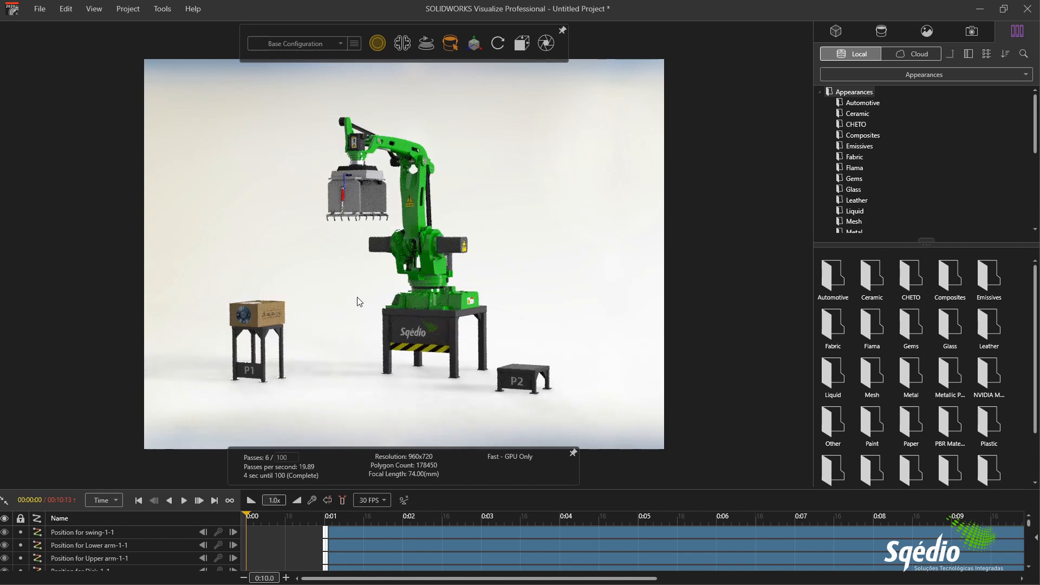
{"action": "left_click", "coordinate": [838, 31]}
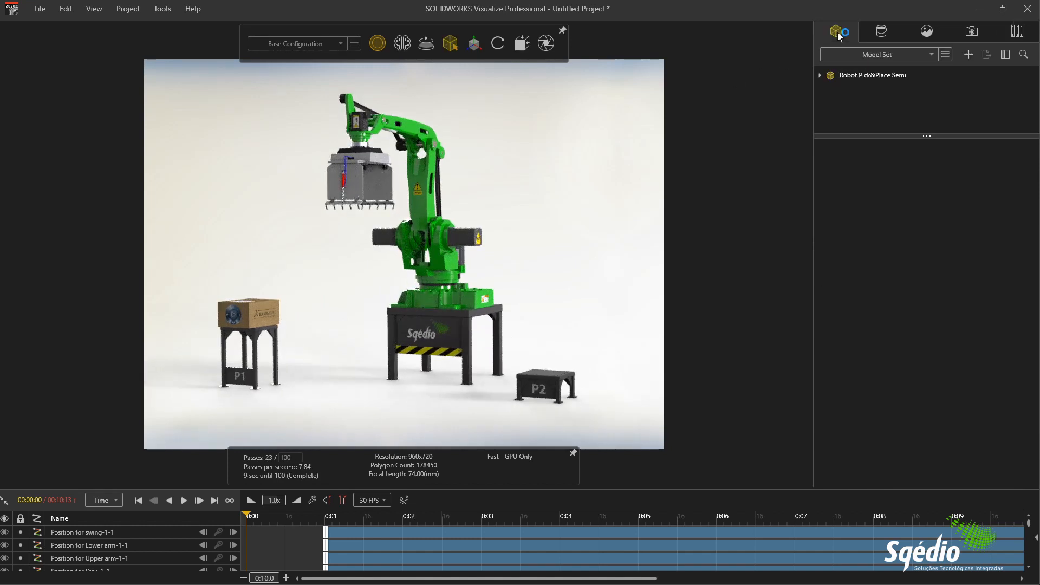
{"action": "left_click", "coordinate": [821, 77]}
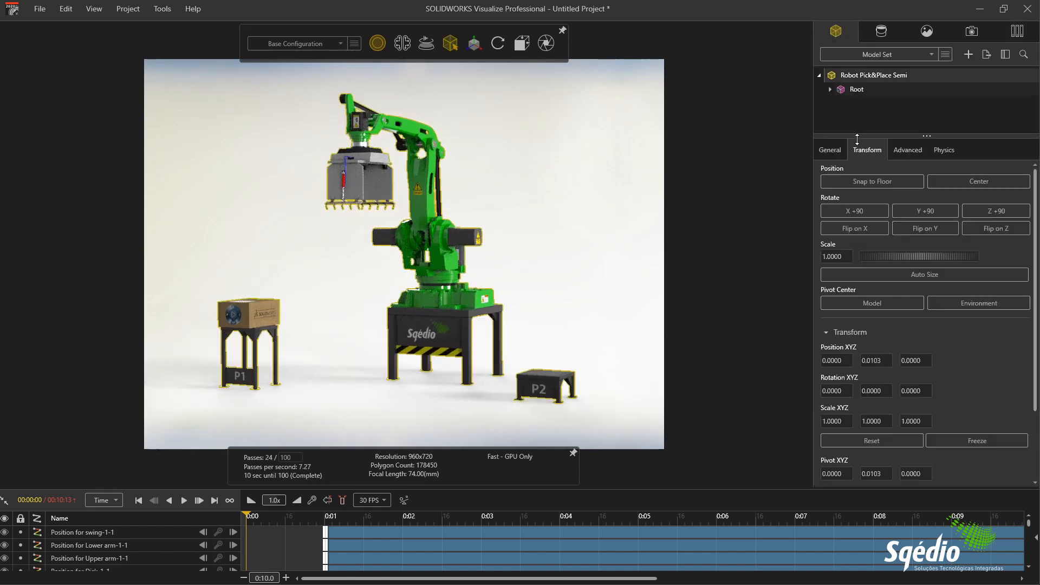
{"action": "left_click", "coordinate": [830, 90]}
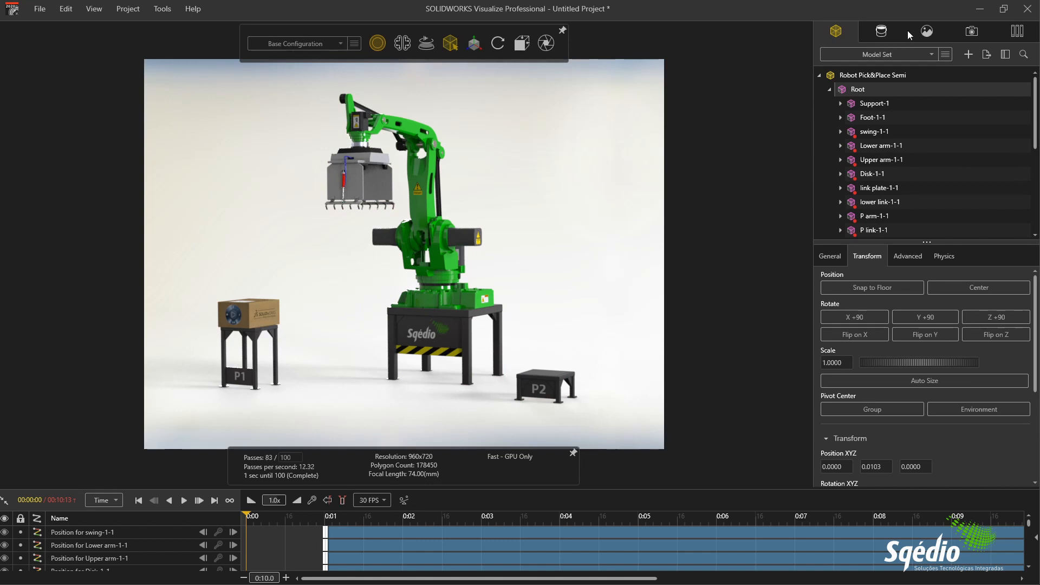
Step: Review the exported appearances, decals, cameras and environments, inspecting the Danger decal on the robot arm up close
{"action": "left_click", "coordinate": [882, 33]}
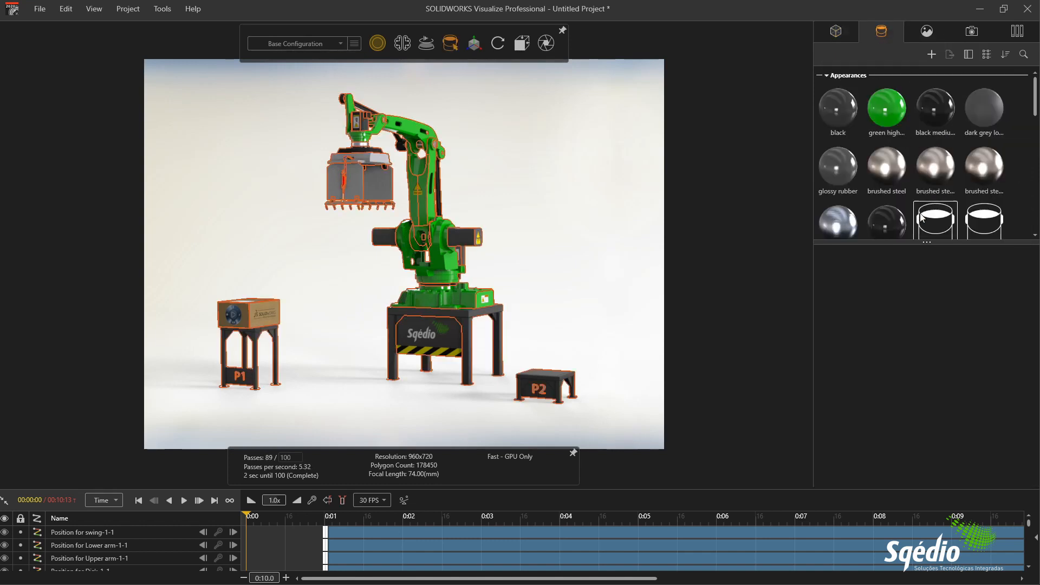
{"action": "left_click_drag", "start_coordinate": [894, 244], "coordinate": [894, 334]}
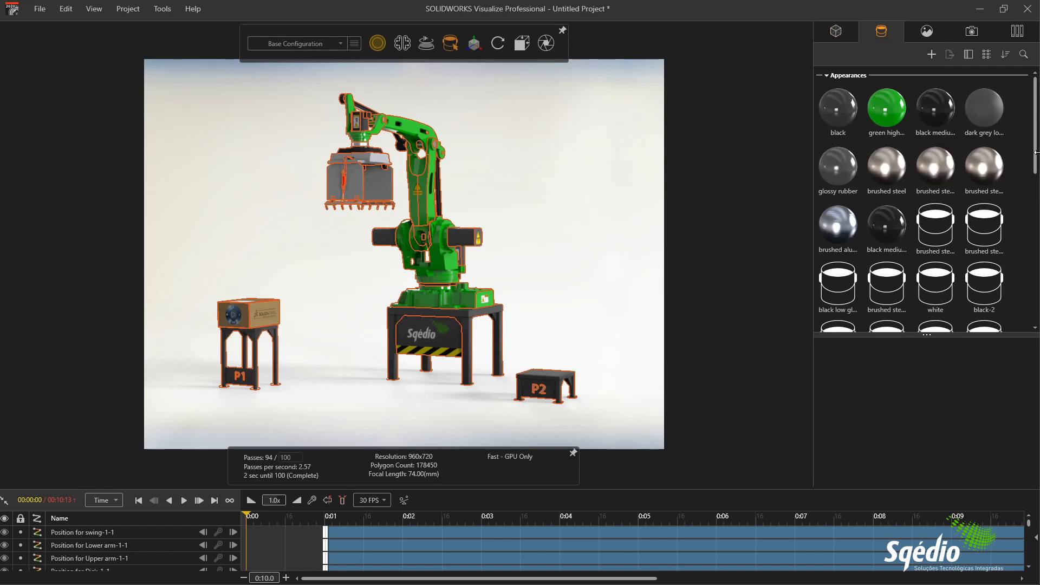
{"action": "left_click_drag", "start_coordinate": [1035, 160], "coordinate": [1036, 280]}
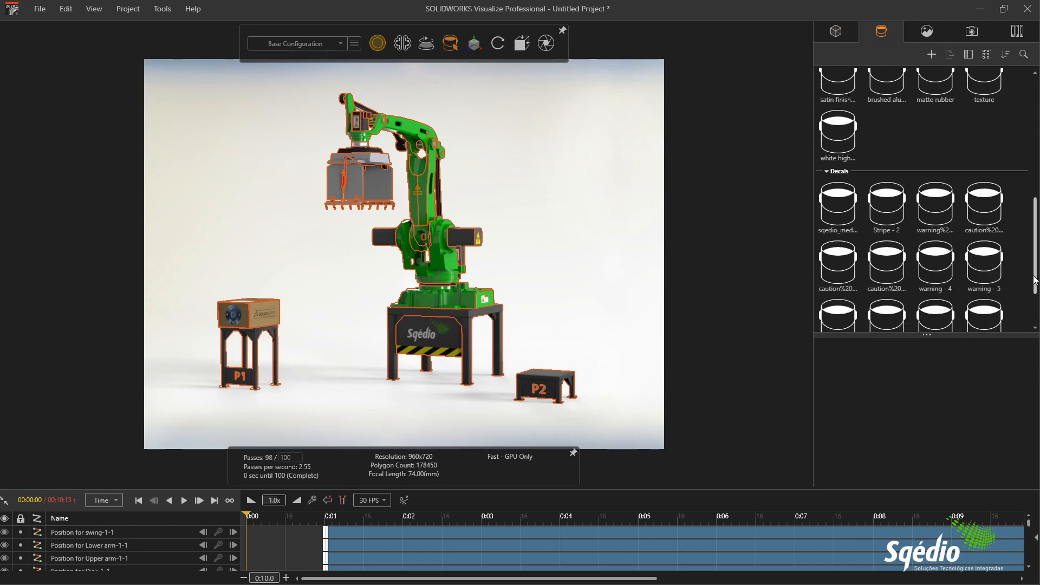
{"action": "scroll", "coordinate": [424, 181], "scroll_direction": "up", "scroll_amount": 5}
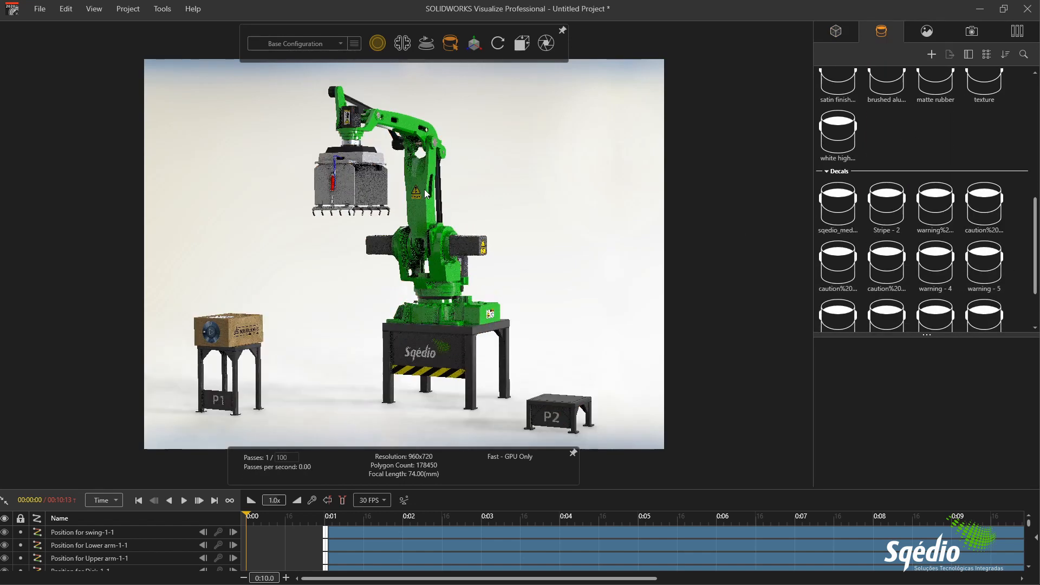
{"action": "scroll", "coordinate": [422, 222], "scroll_direction": "up", "scroll_amount": 3}
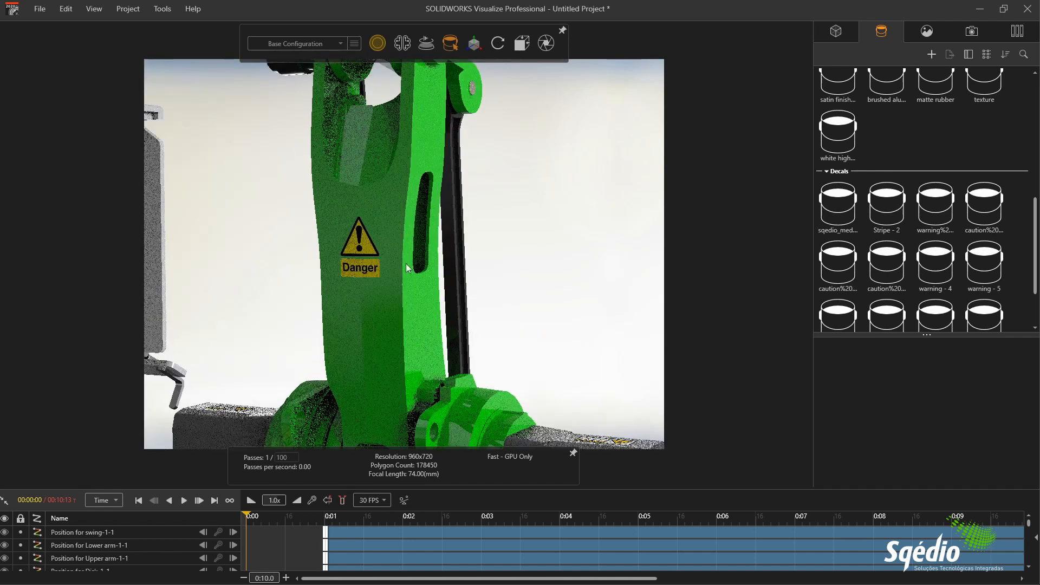
{"action": "scroll", "coordinate": [481, 328], "scroll_direction": "down", "scroll_amount": 8}
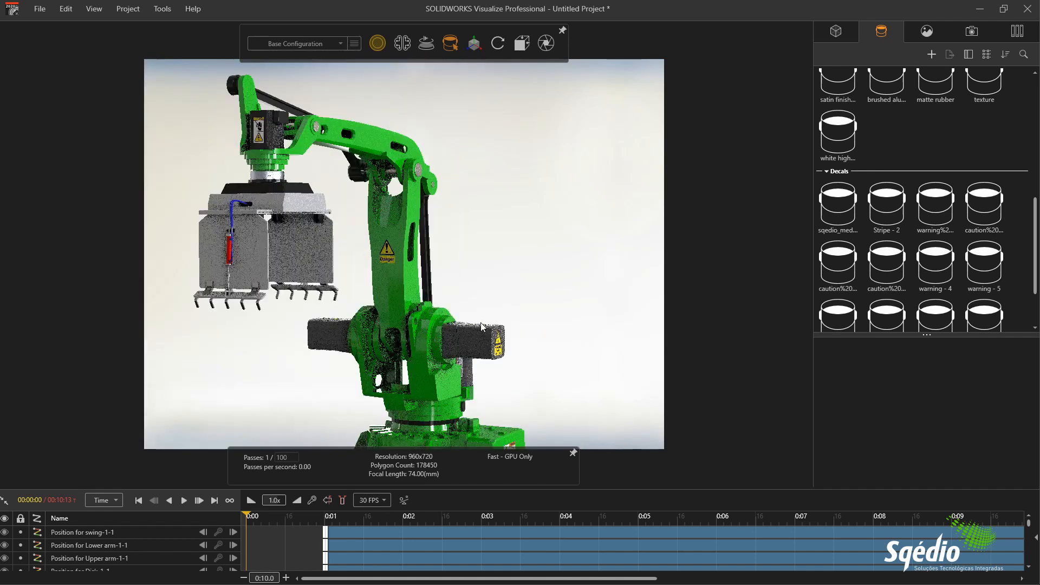
{"action": "scroll", "coordinate": [499, 255], "scroll_direction": "up", "scroll_amount": 3}
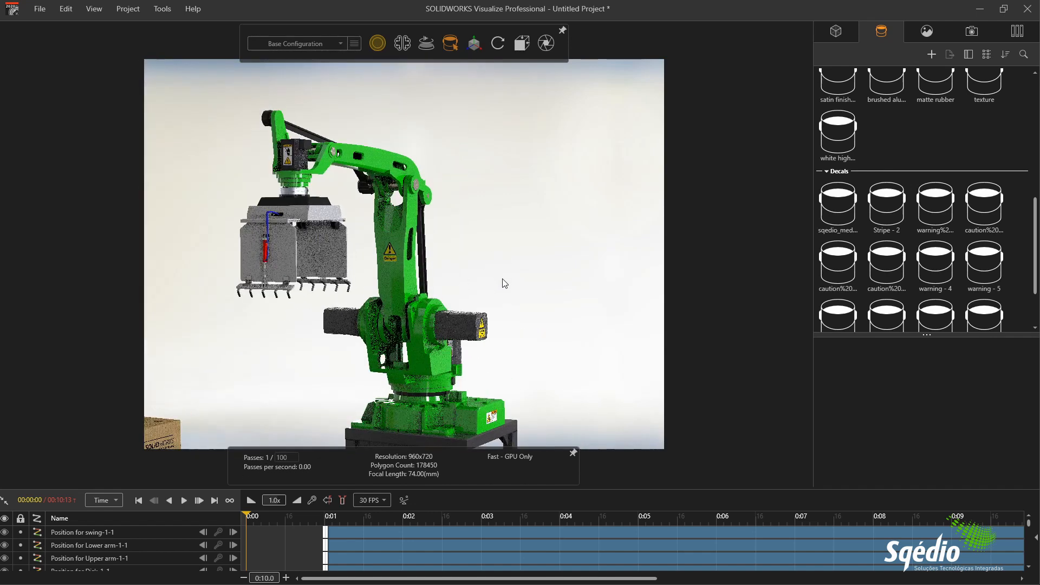
{"action": "scroll", "coordinate": [518, 204], "scroll_direction": "down", "scroll_amount": 5}
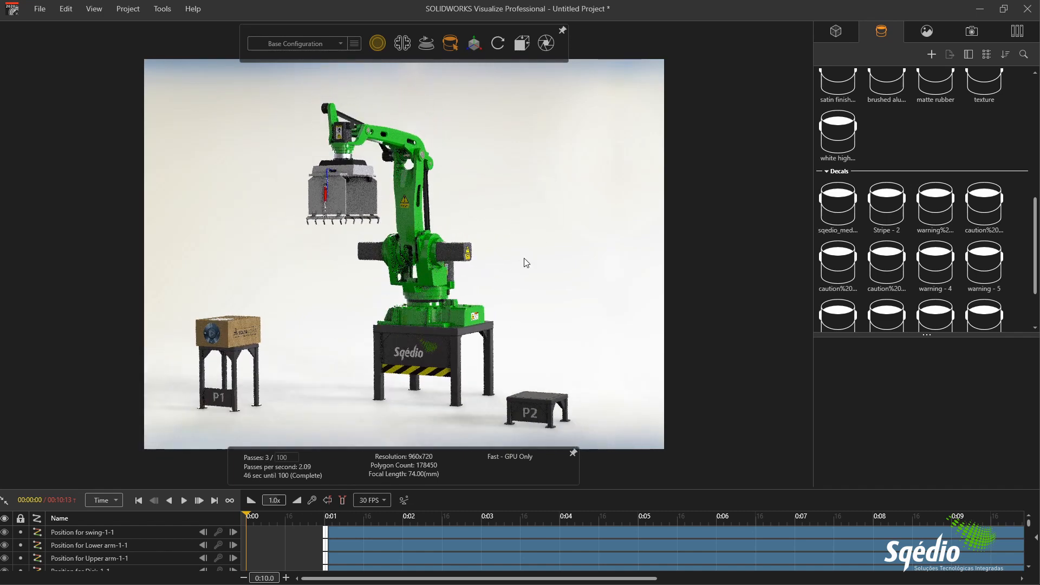
{"action": "middle_click_drag", "start_coordinate": [526, 262], "coordinate": [534, 246]}
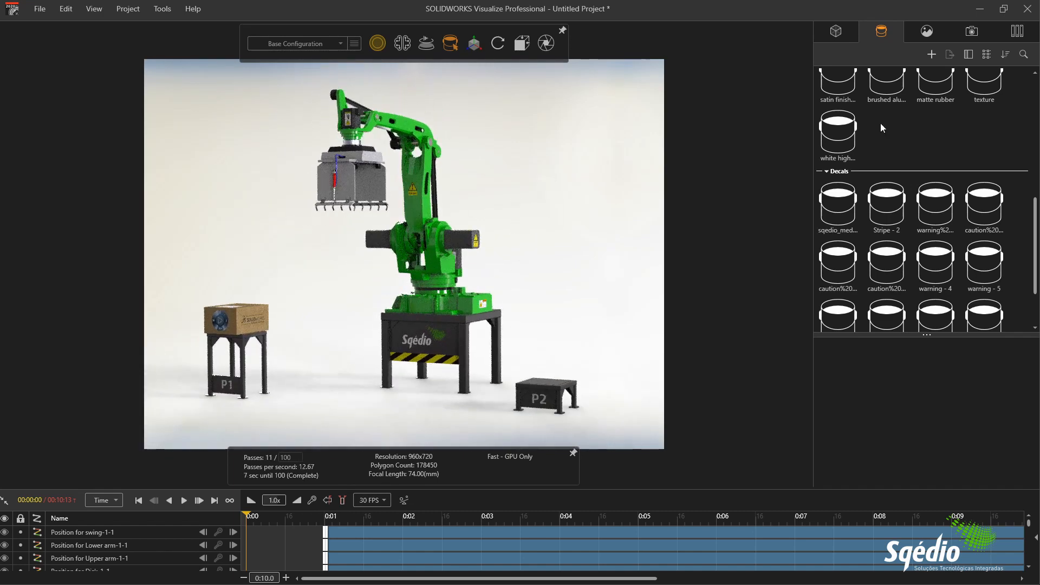
{"action": "left_click", "coordinate": [967, 33]}
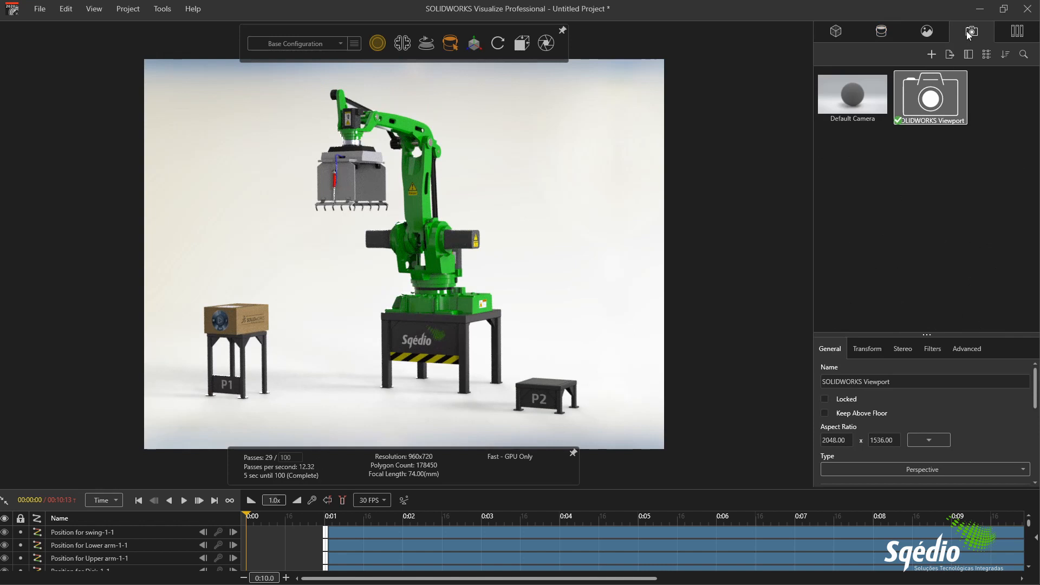
{"action": "left_click", "coordinate": [928, 34]}
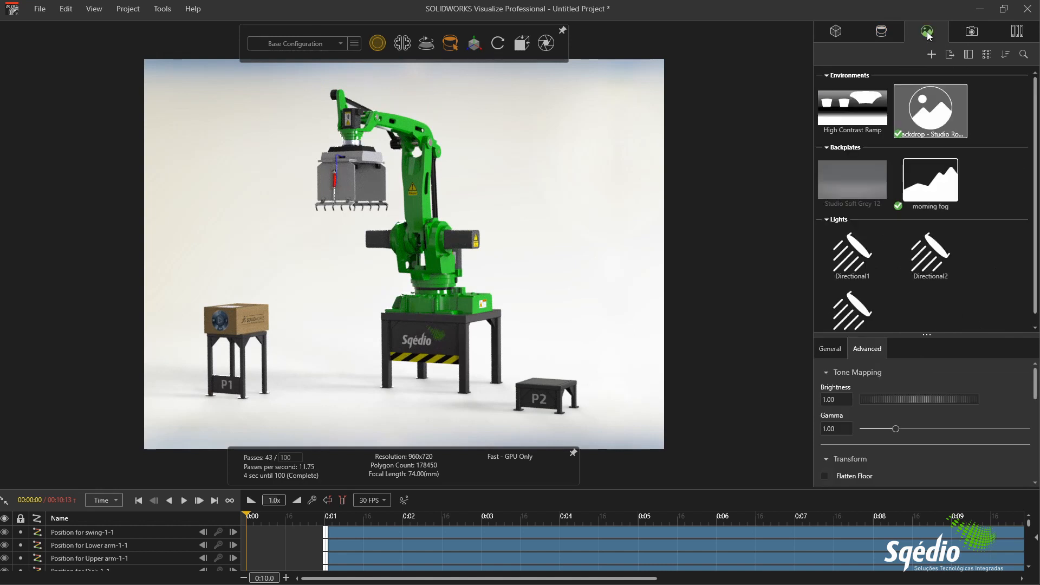
Step: Set the SOLIDWORKS Viewport camera's aspect ratio to the Common preset HDTV 16:9
{"action": "left_click", "coordinate": [973, 33]}
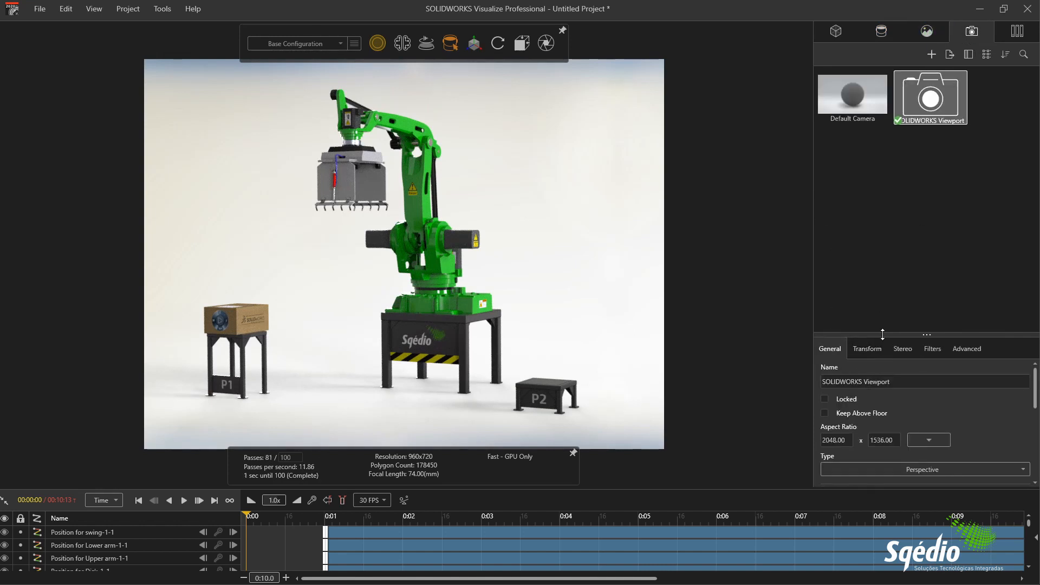
{"action": "left_click_drag", "start_coordinate": [882, 334], "coordinate": [882, 284]}
{"action": "left_click", "coordinate": [930, 389]}
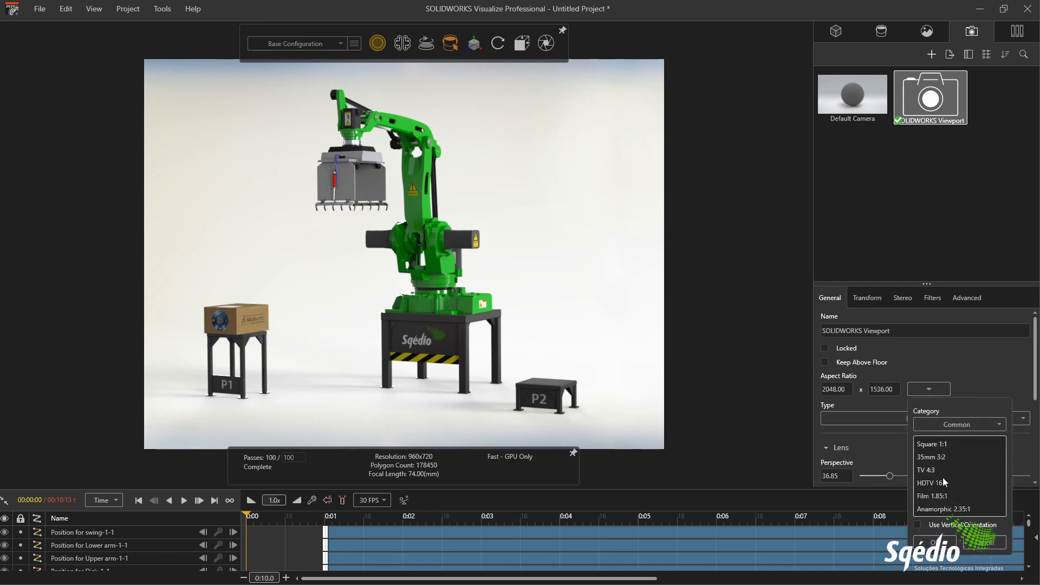
{"action": "left_click", "coordinate": [943, 482]}
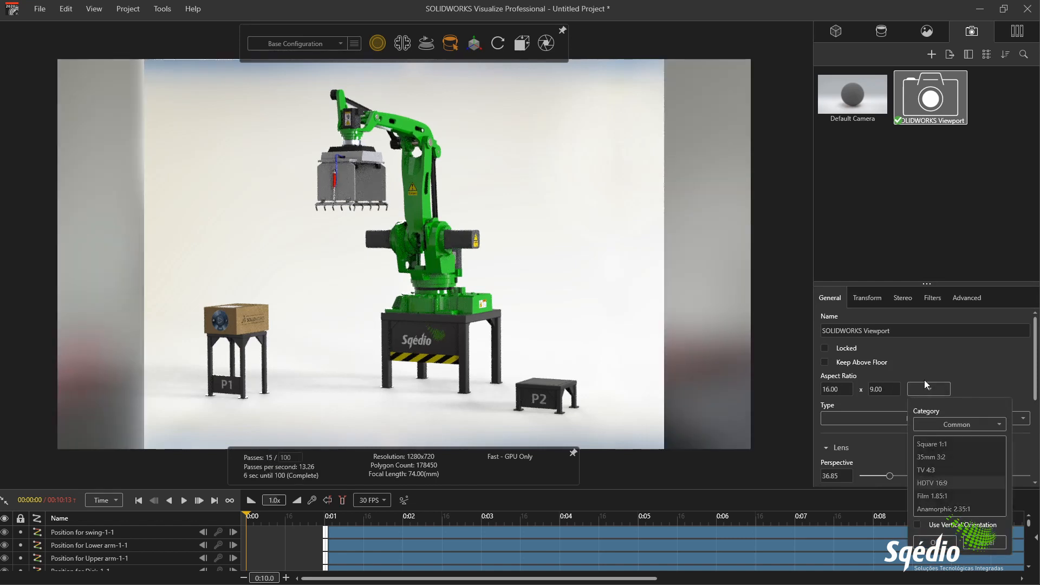
{"action": "left_click", "coordinate": [894, 232]}
Step: Hide the morning fog backplate by turning off its visibility
{"action": "left_click", "coordinate": [927, 31]}
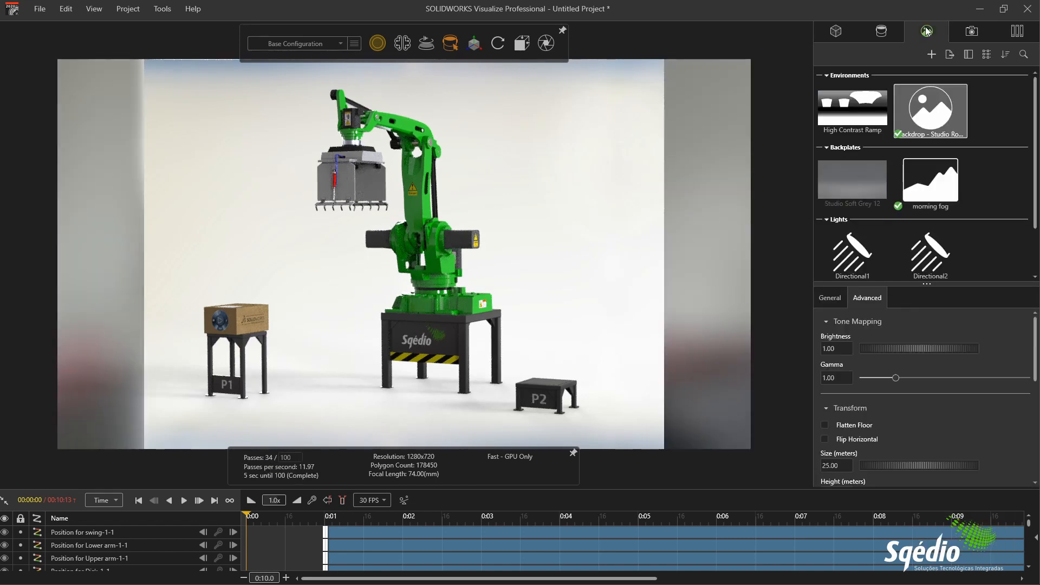
{"action": "left_click", "coordinate": [930, 182]}
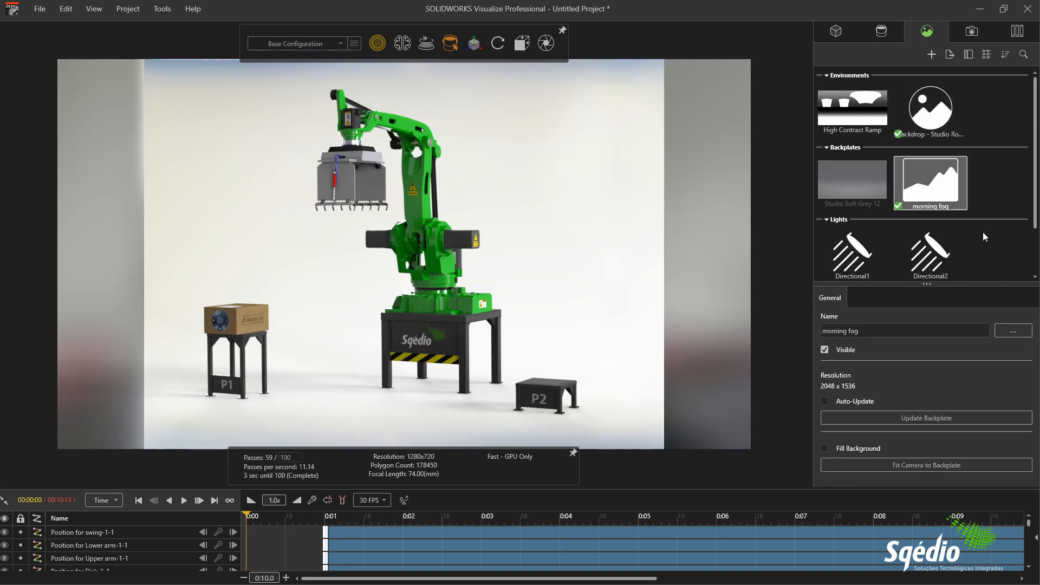
{"action": "left_click", "coordinate": [827, 350]}
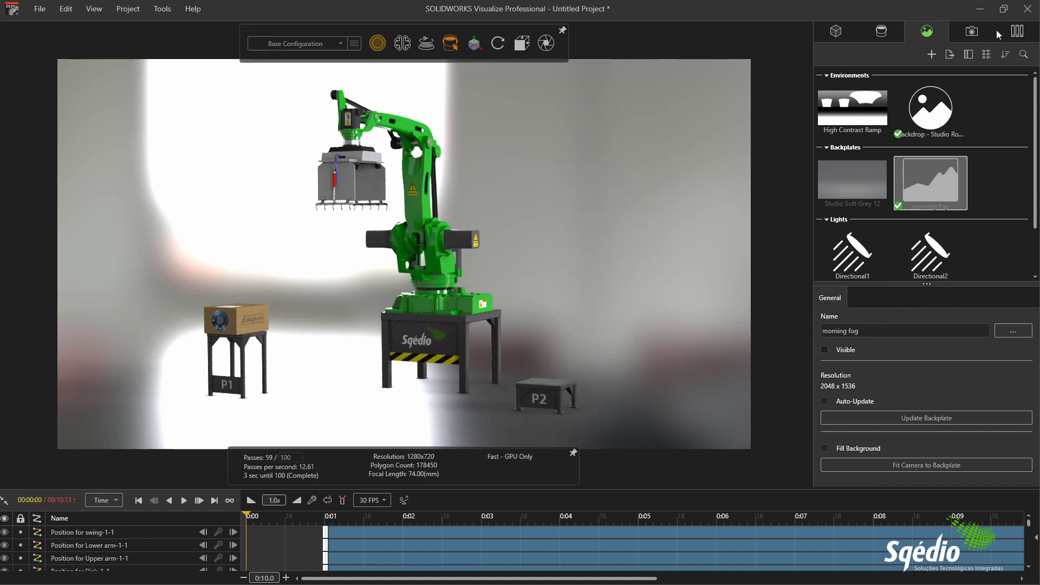
Step: Apply the Auto Photo Studio environment from the local library to the scene
{"action": "left_click", "coordinate": [1022, 33]}
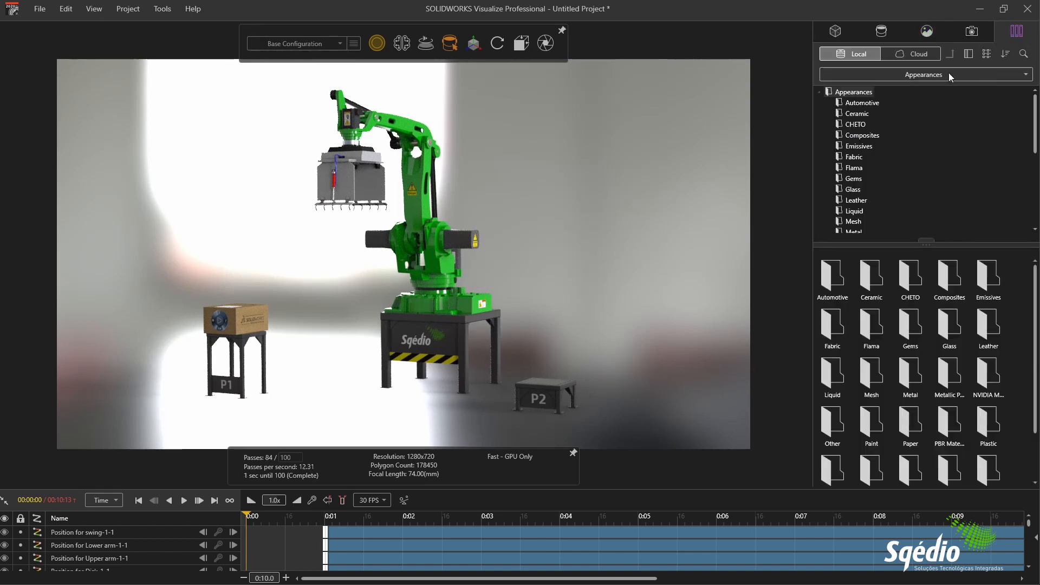
{"action": "left_click", "coordinate": [921, 74]}
{"action": "left_click", "coordinate": [860, 104]}
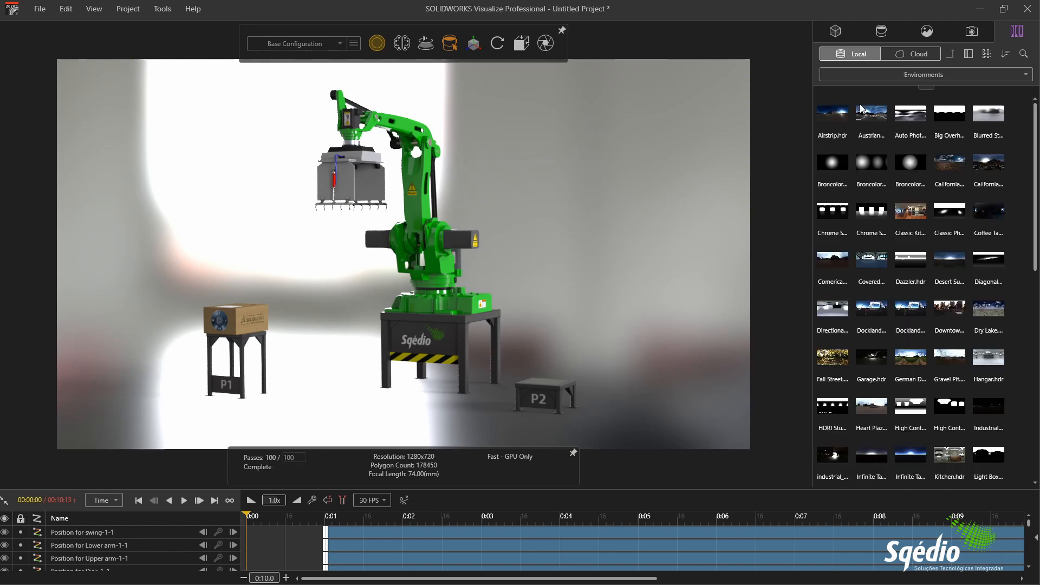
{"action": "left_click_drag", "start_coordinate": [903, 115], "coordinate": [655, 125]}
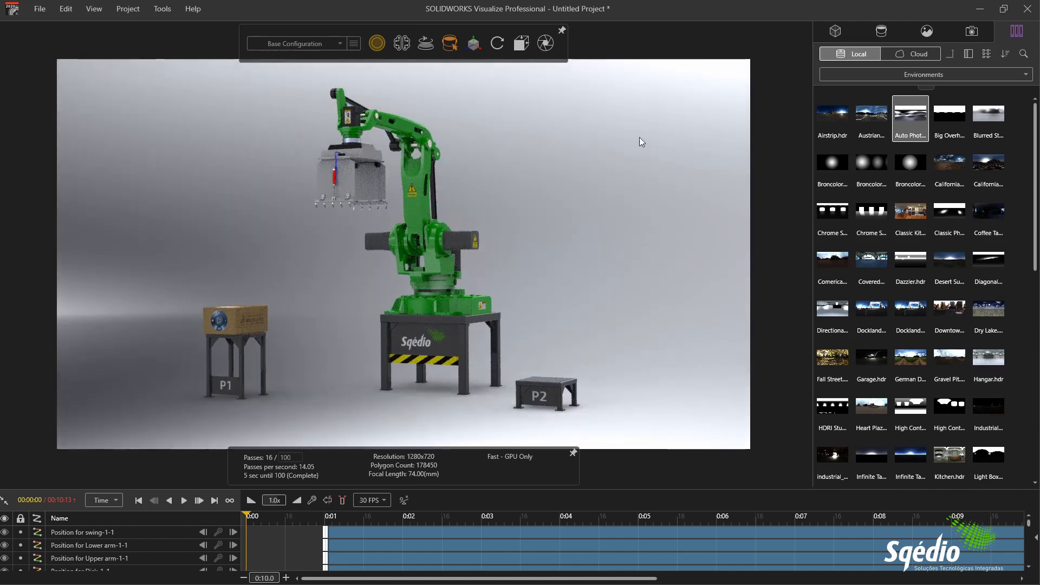
Step: Set the Auto Photo Studio environment's rotation to 154.5 and its brightness to 1.82
{"action": "left_click", "coordinate": [930, 32]}
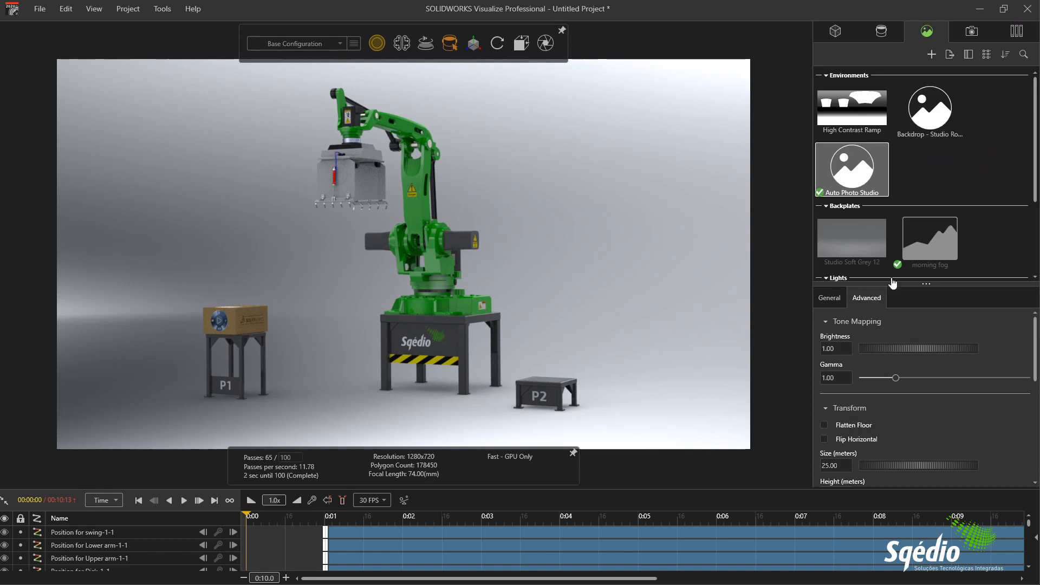
{"action": "left_click_drag", "start_coordinate": [899, 354], "coordinate": [922, 349]}
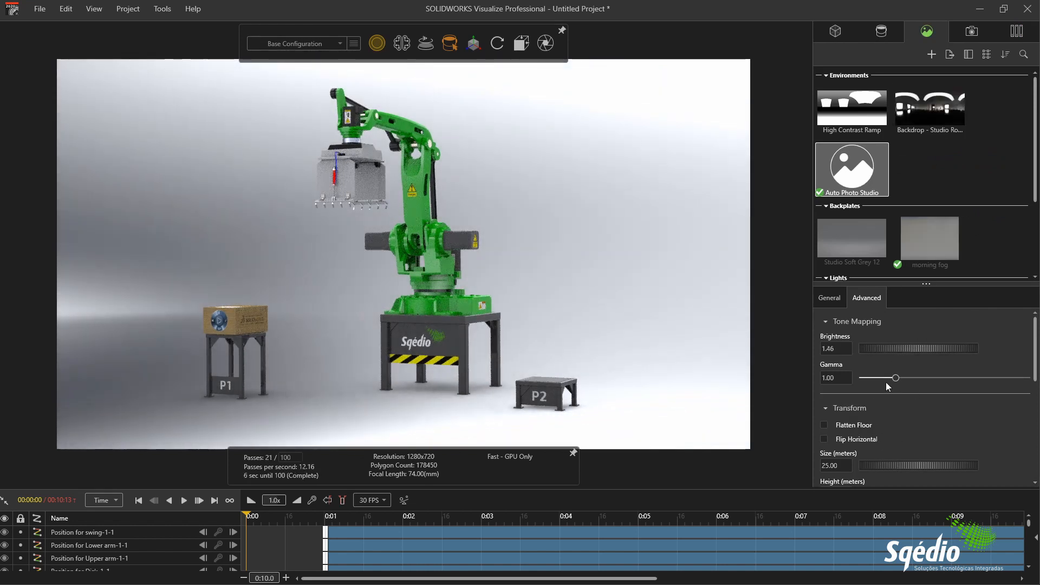
{"action": "left_click", "coordinate": [837, 299]}
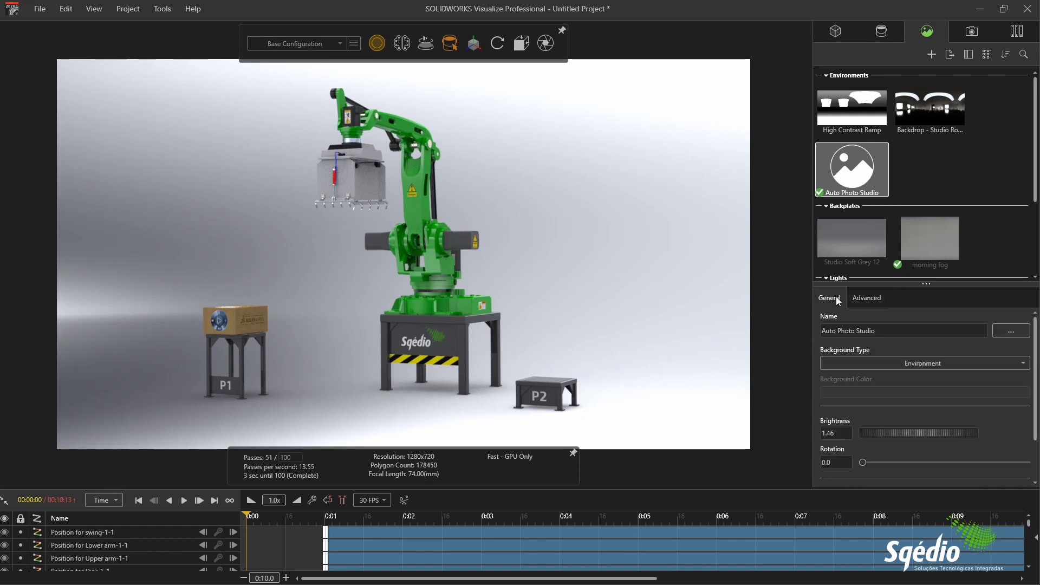
{"action": "left_click_drag", "start_coordinate": [862, 463], "coordinate": [933, 464]}
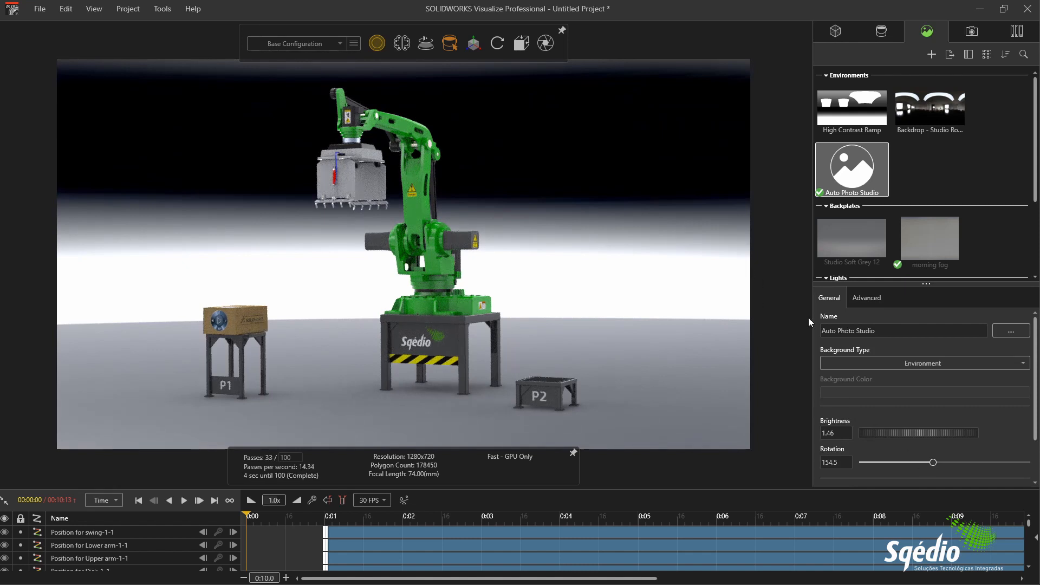
{"action": "left_click_drag", "start_coordinate": [889, 436], "coordinate": [909, 435]}
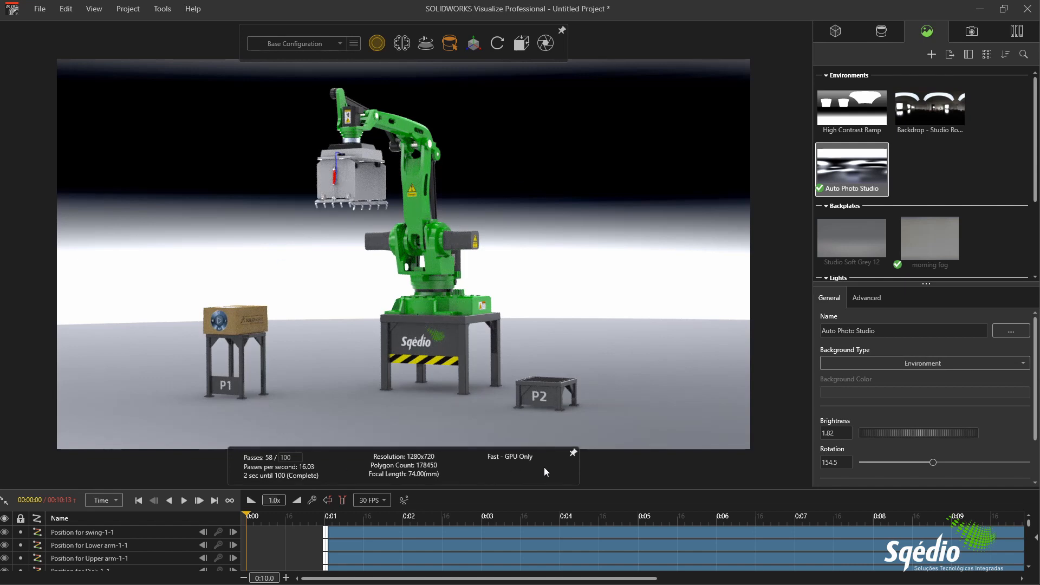
Step: Unpin the render statistics display, then play the start of the animation and pause it at 00:00:80
{"action": "left_click", "coordinate": [573, 453]}
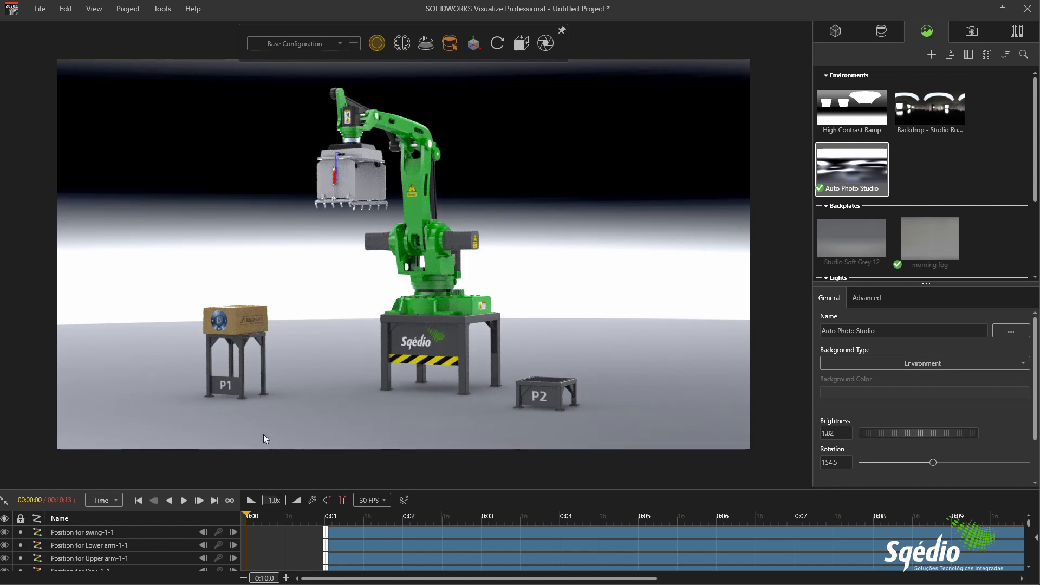
{"action": "left_click", "coordinate": [184, 500]}
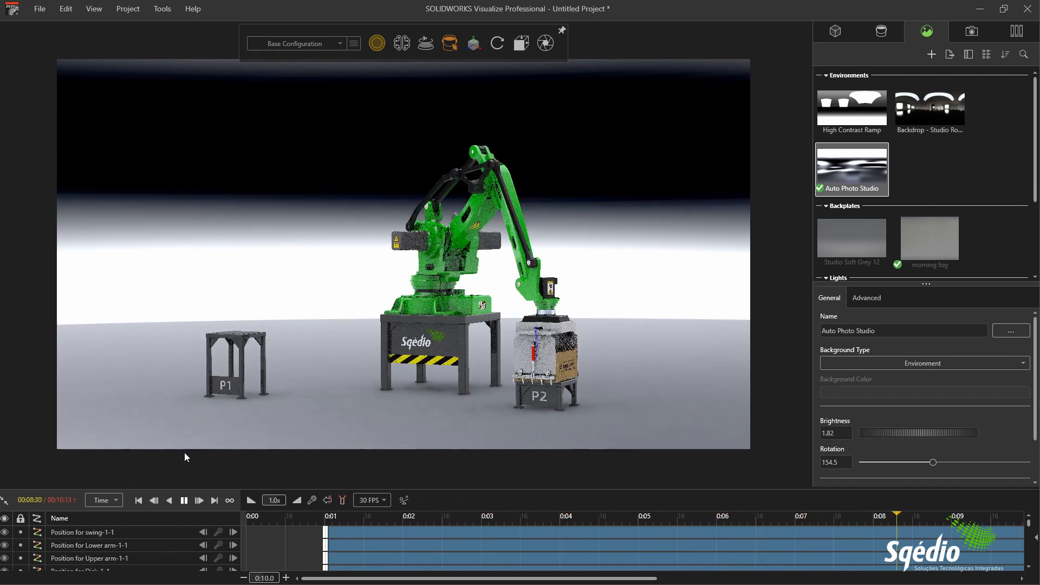
{"action": "left_click", "coordinate": [184, 500]}
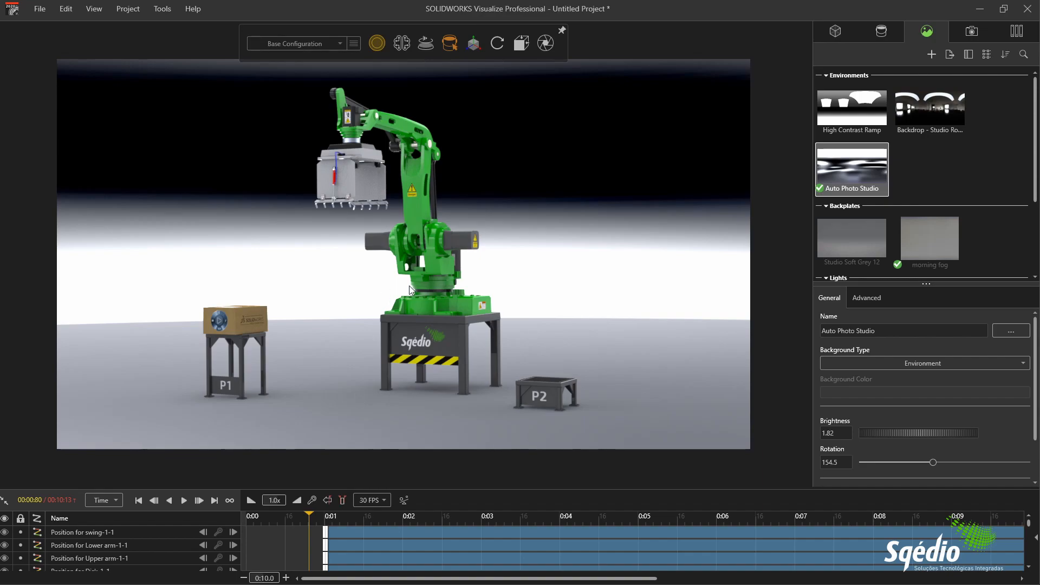
Step: Add Cast Specular as the bump texture of the green appearance on the robot base
{"action": "scroll", "coordinate": [410, 287], "scroll_direction": "up", "scroll_amount": 5}
{"action": "scroll", "coordinate": [434, 285], "scroll_direction": "up", "scroll_amount": 6}
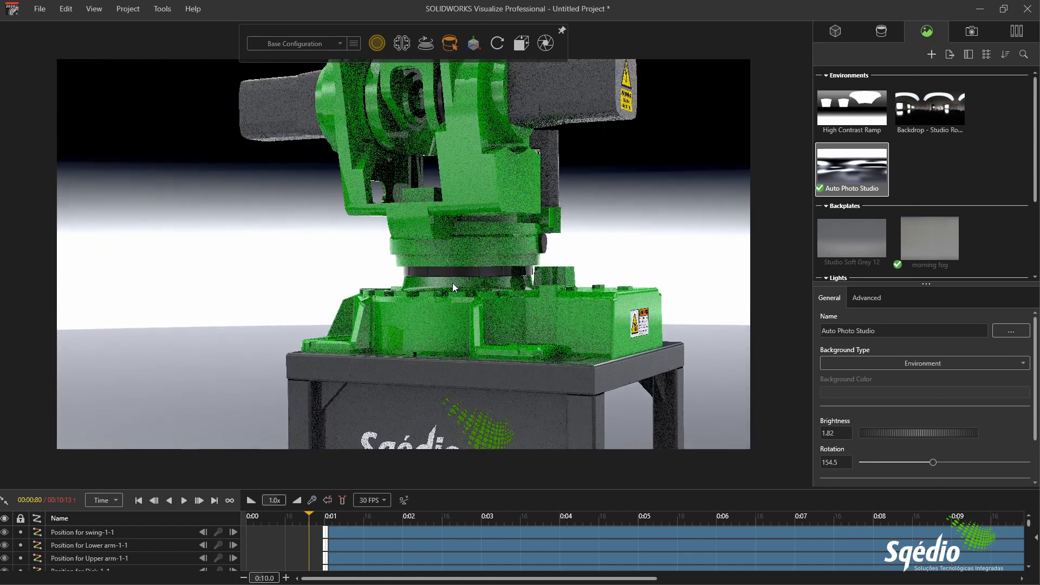
{"action": "middle_click_drag", "start_coordinate": [471, 253], "coordinate": [468, 286]}
{"action": "scroll", "coordinate": [611, 199], "scroll_direction": "up", "scroll_amount": 3}
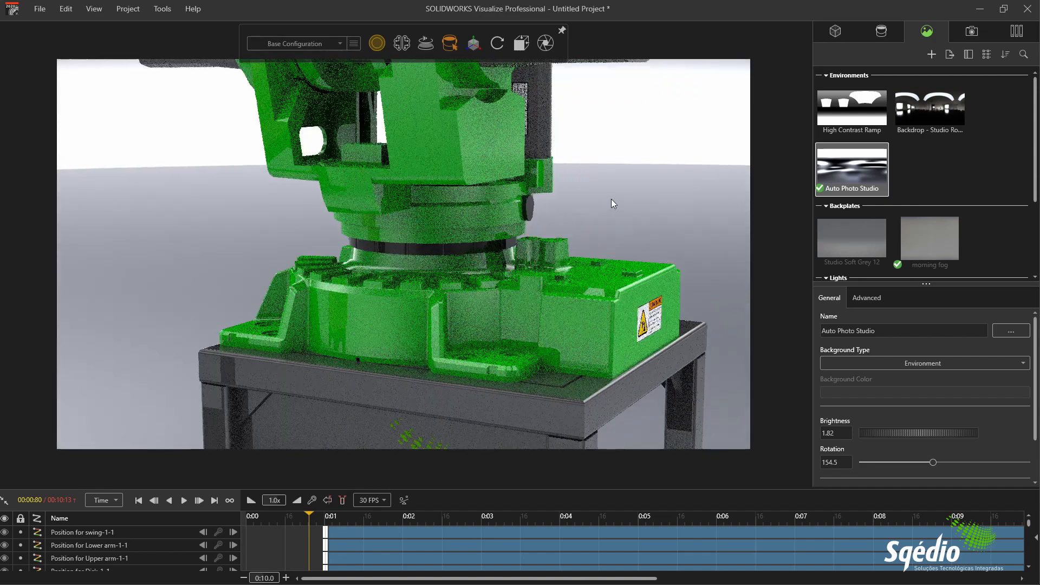
{"action": "left_click", "coordinate": [881, 32]}
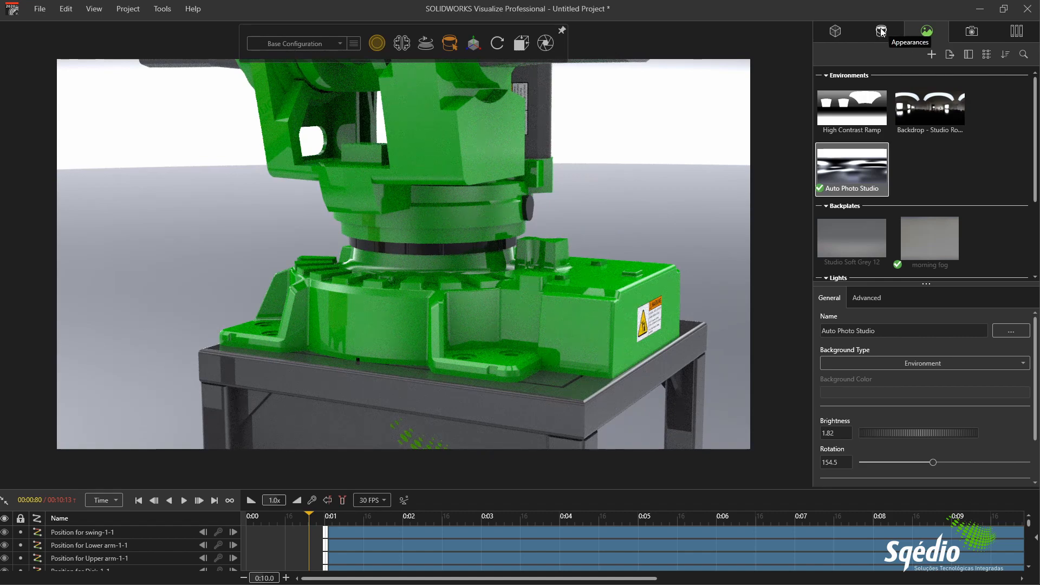
{"action": "left_click", "coordinate": [452, 311]}
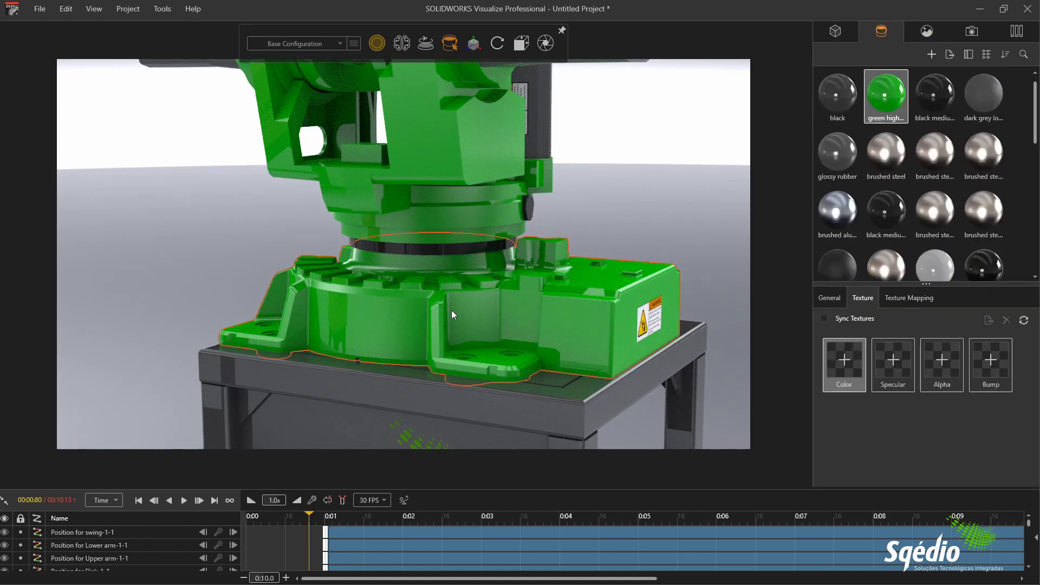
{"action": "left_click", "coordinate": [986, 359]}
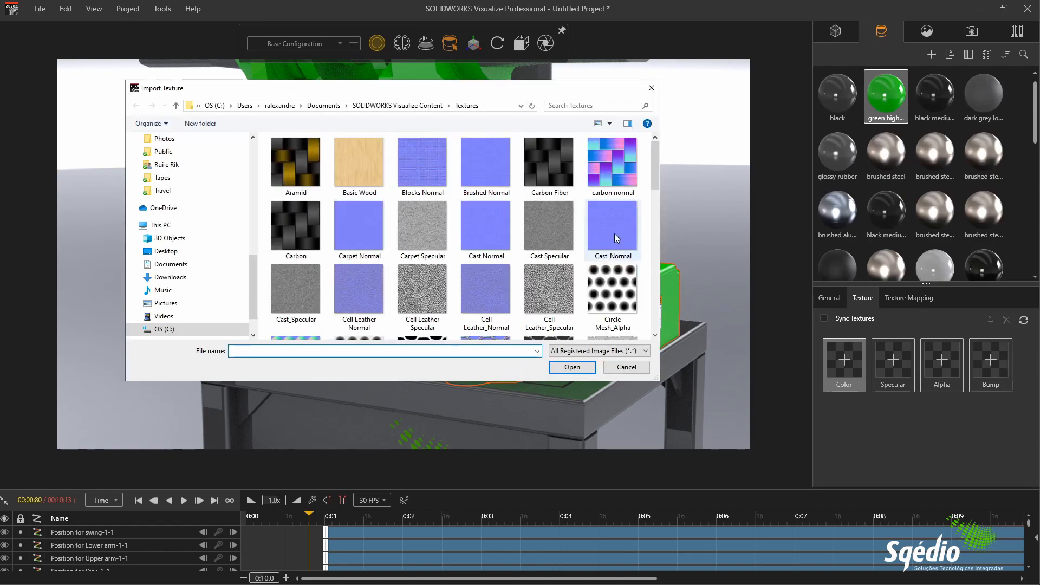
{"action": "left_click", "coordinate": [545, 241]}
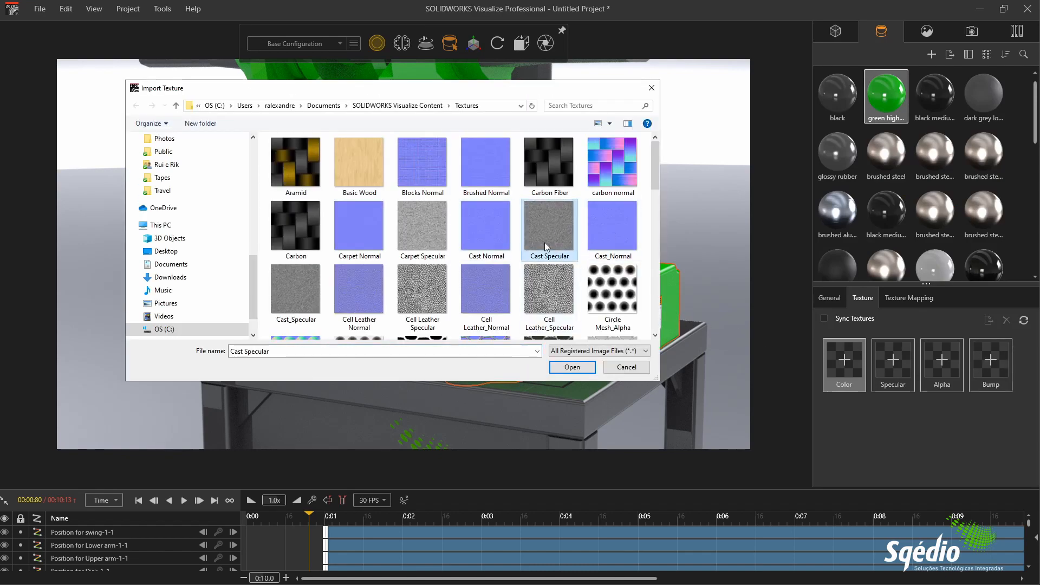
{"action": "left_click", "coordinate": [572, 367]}
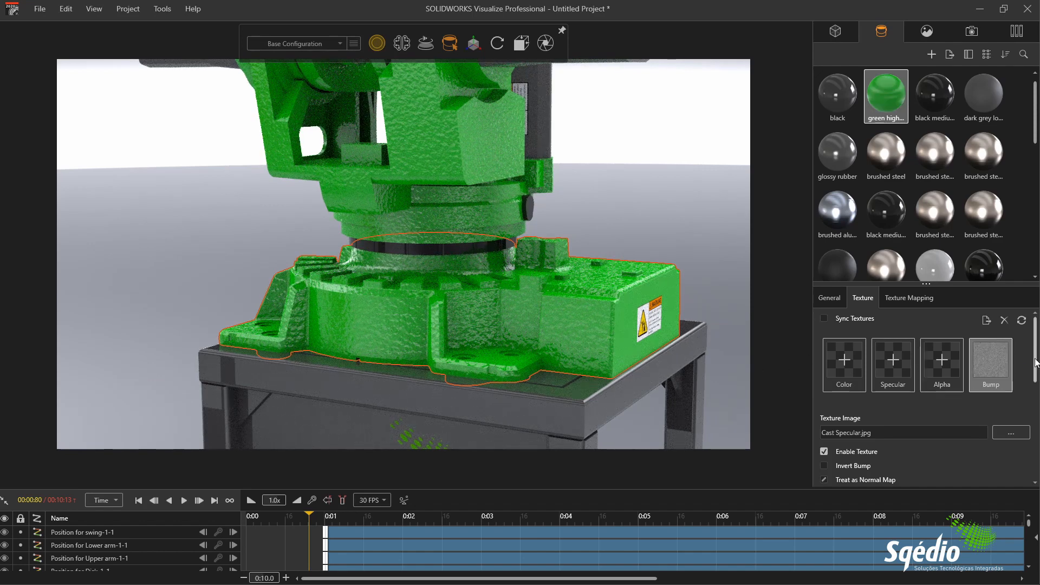
Step: Set the bump texture's tiling to 5 in both U and V, and deselect the robot base
{"action": "left_click_drag", "start_coordinate": [1035, 367], "coordinate": [1037, 426]}
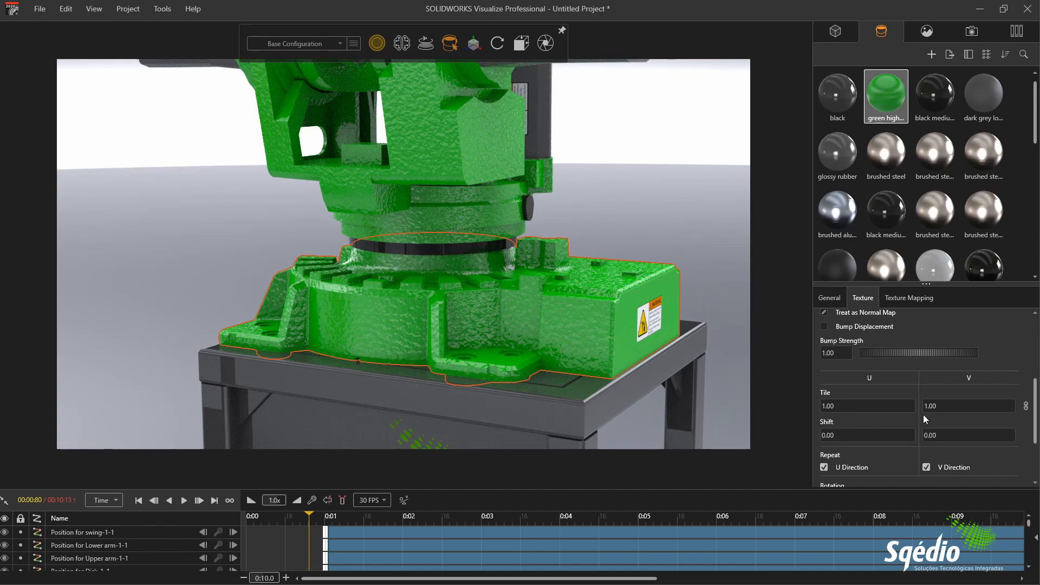
{"action": "left_click", "coordinate": [824, 406]}
{"action": "type", "text": "5"}
{"action": "key", "text": "Tab"}
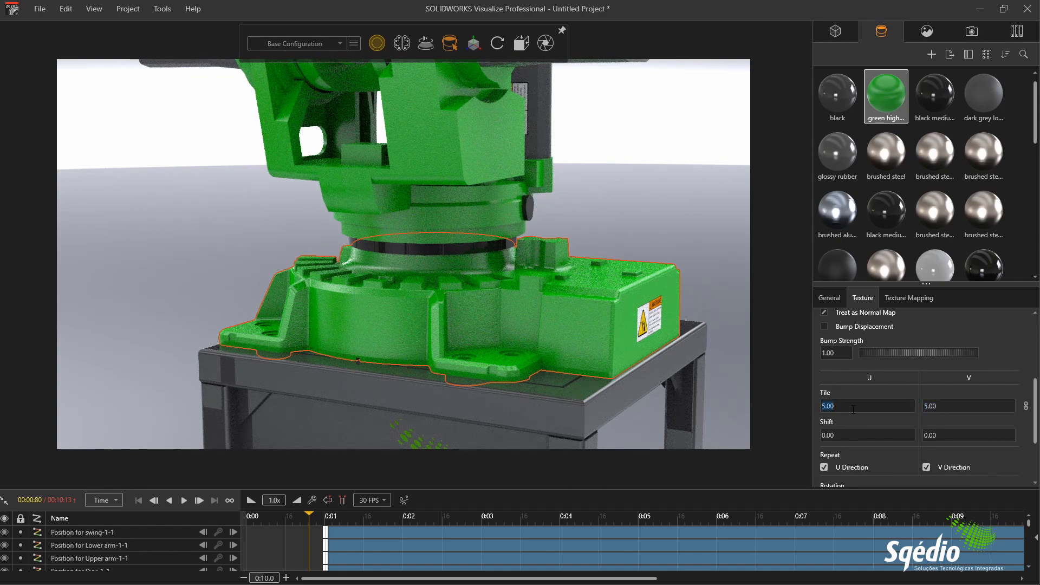
{"action": "left_click", "coordinate": [667, 195]}
Step: Frame the gripper up close and open the Metal category of the local appearance library
{"action": "scroll", "coordinate": [460, 226], "scroll_direction": "down", "scroll_amount": 8}
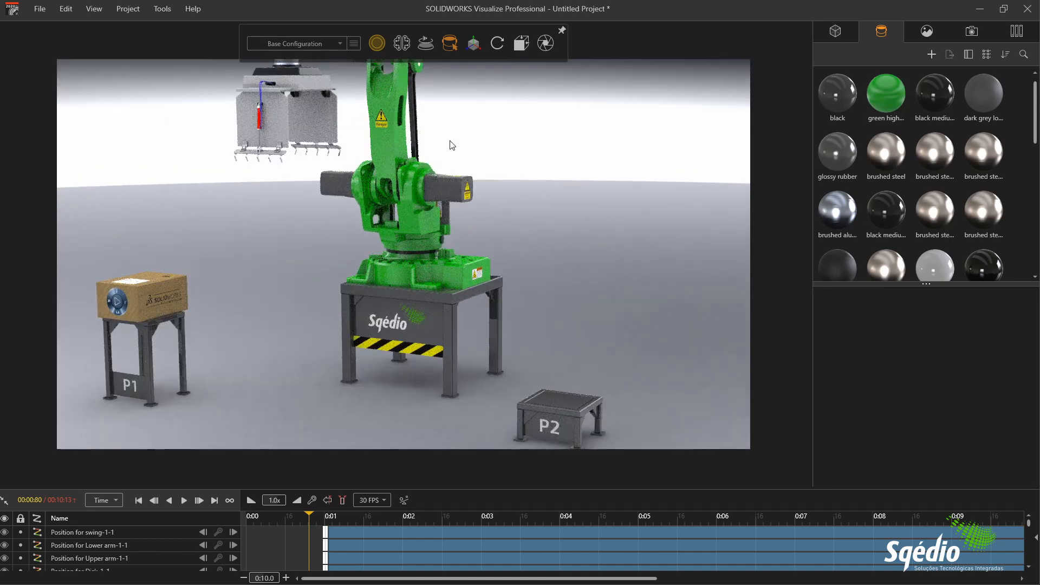
{"action": "middle_click_drag", "start_coordinate": [570, 211], "coordinate": [585, 220], "text": "ctrl"}
{"action": "scroll", "coordinate": [436, 218], "scroll_direction": "down", "scroll_amount": 5}
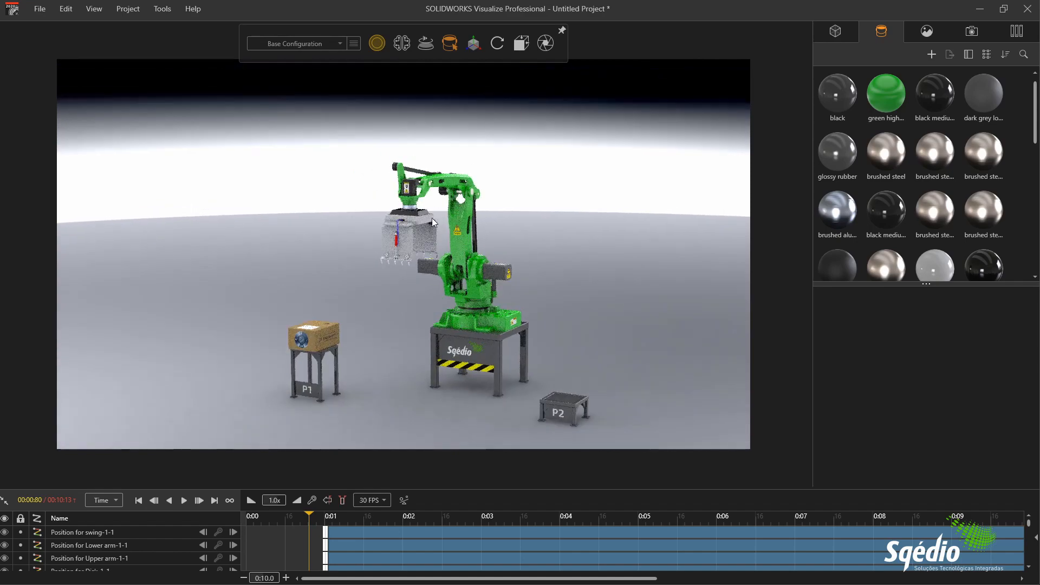
{"action": "scroll", "coordinate": [430, 219], "scroll_direction": "up", "scroll_amount": 3}
{"action": "scroll", "coordinate": [411, 242], "scroll_direction": "up", "scroll_amount": 5}
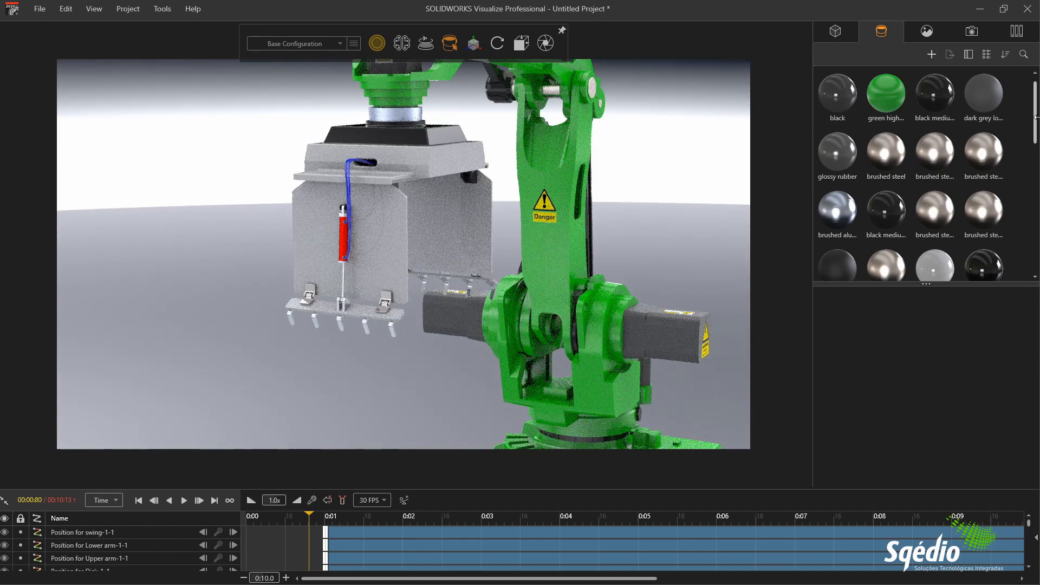
{"action": "left_click", "coordinate": [1016, 33]}
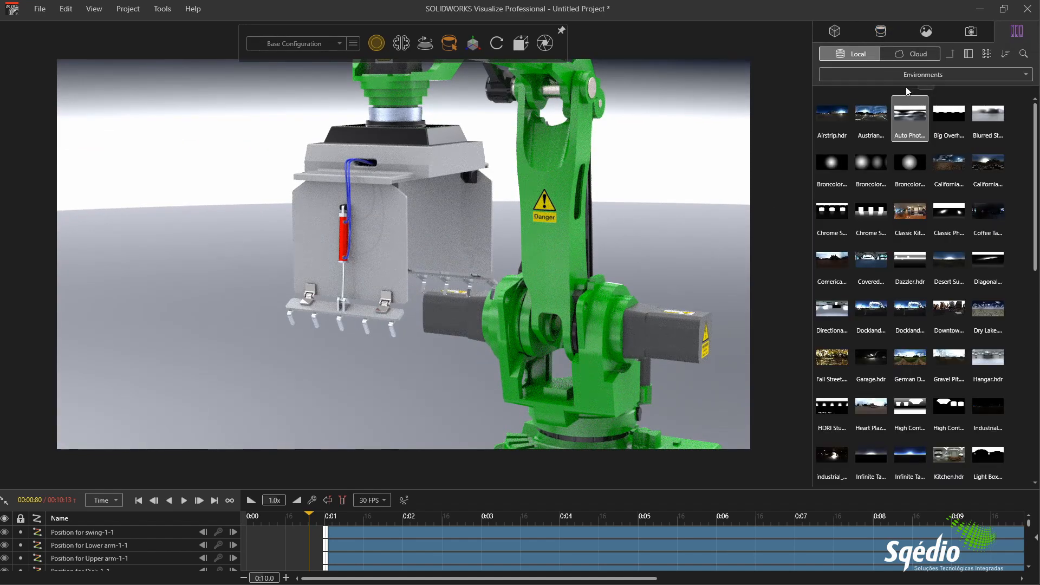
{"action": "left_click", "coordinate": [905, 73]}
{"action": "left_click", "coordinate": [865, 132]}
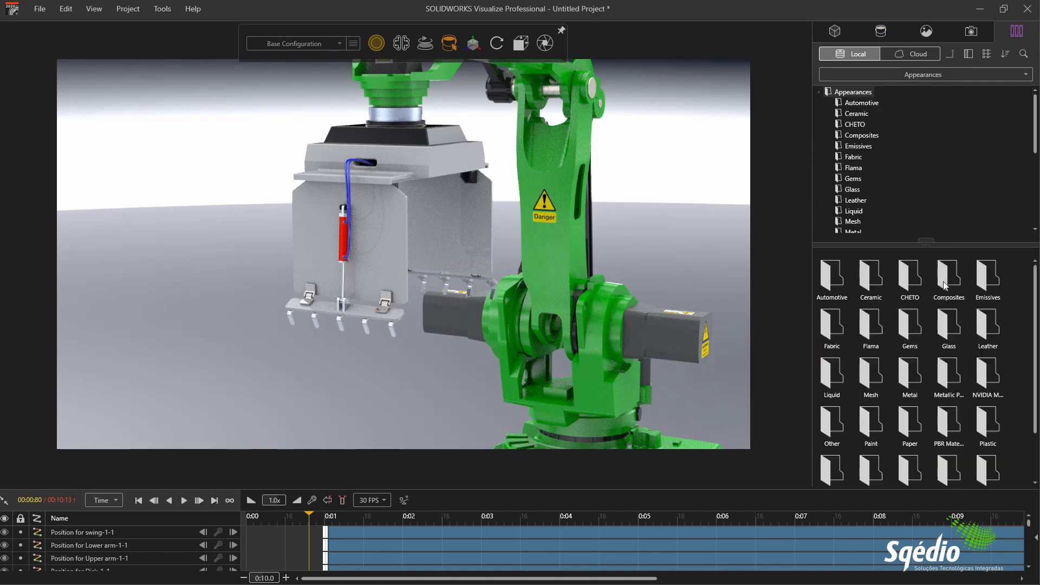
{"action": "left_click", "coordinate": [866, 165]}
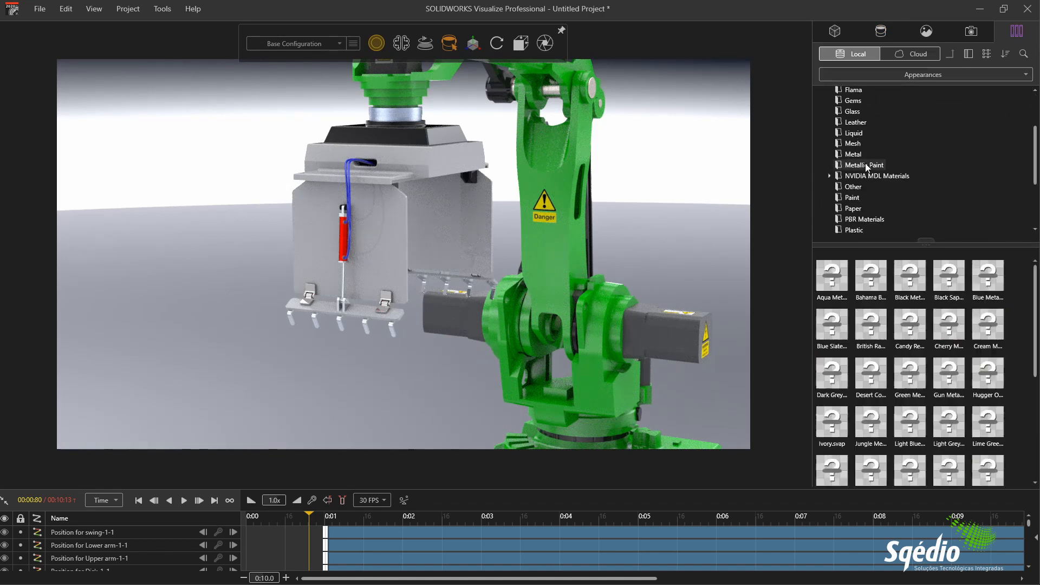
{"action": "left_click", "coordinate": [854, 154]}
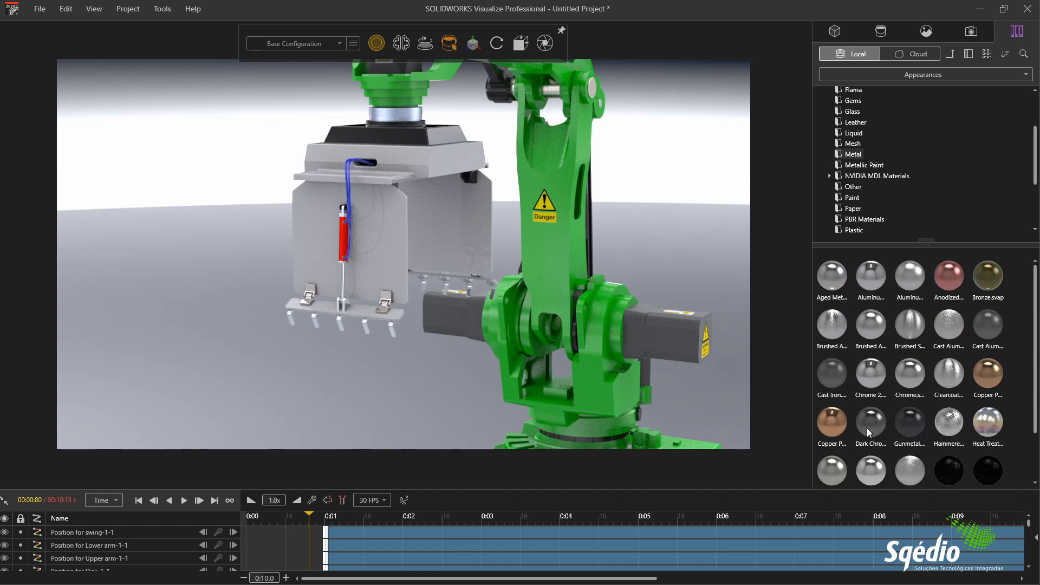
Step: Try the Chrome appearance on the gripper's rear side plate, then replace it with the Clearcoat metal and select the plate
{"action": "left_click_drag", "start_coordinate": [909, 377], "coordinate": [456, 218]}
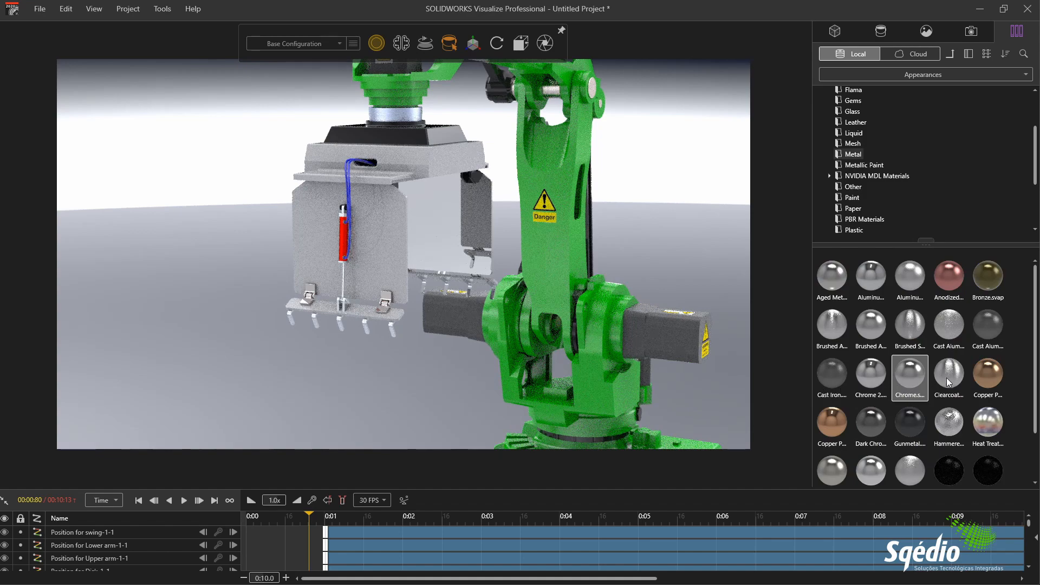
{"action": "left_click_drag", "start_coordinate": [947, 379], "coordinate": [449, 231]}
{"action": "left_click", "coordinate": [443, 224], "text": "shift"}
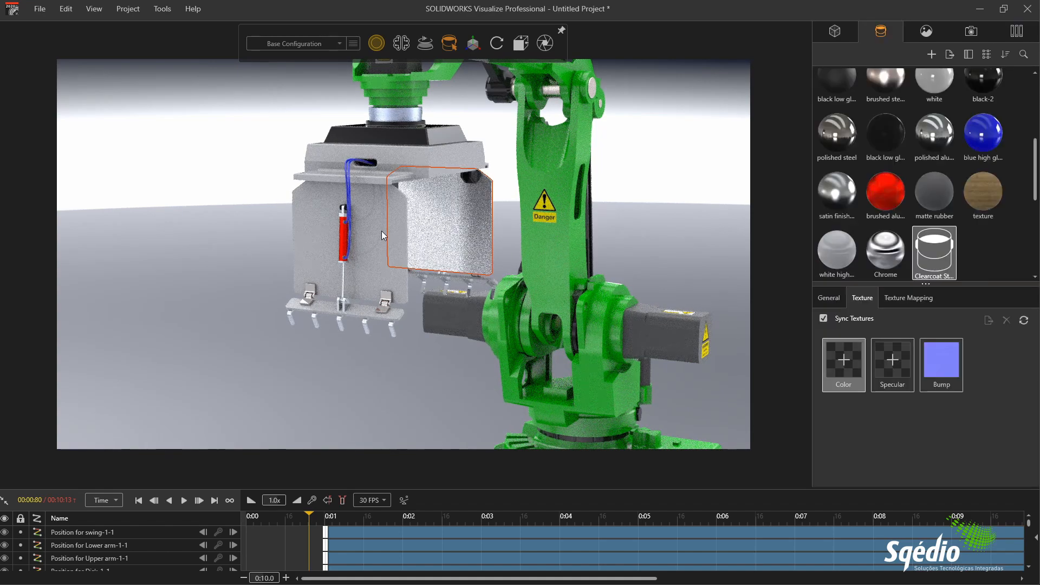
Step: Apply the copied Clearcoat metal to the gripper's front side plate, upper housing and lower finger plate
{"action": "right_click", "coordinate": [381, 231], "text": "shift"}
{"action": "right_click", "coordinate": [423, 162], "text": "shift"}
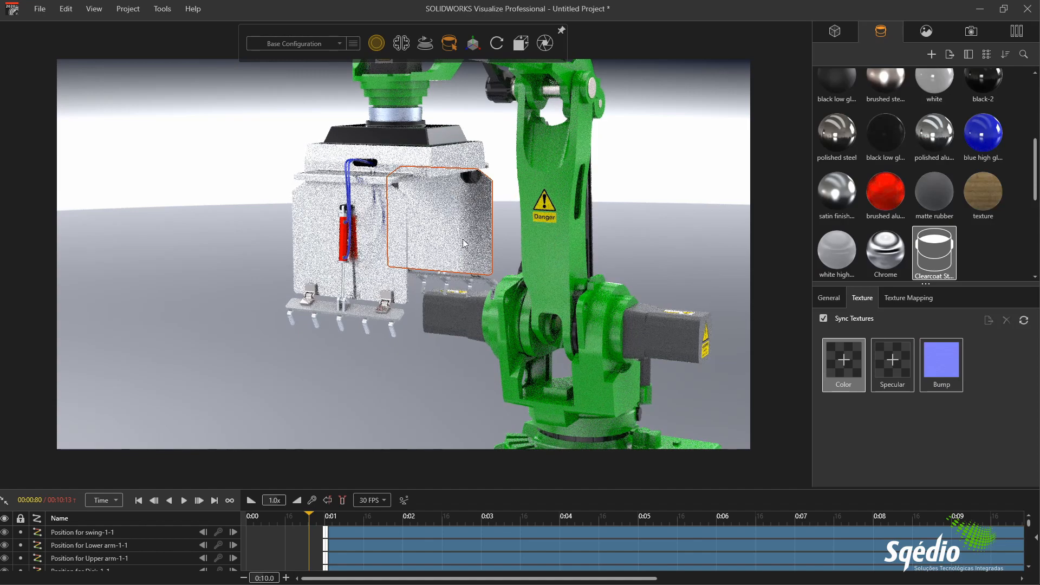
{"action": "right_click", "coordinate": [363, 306], "text": "shift"}
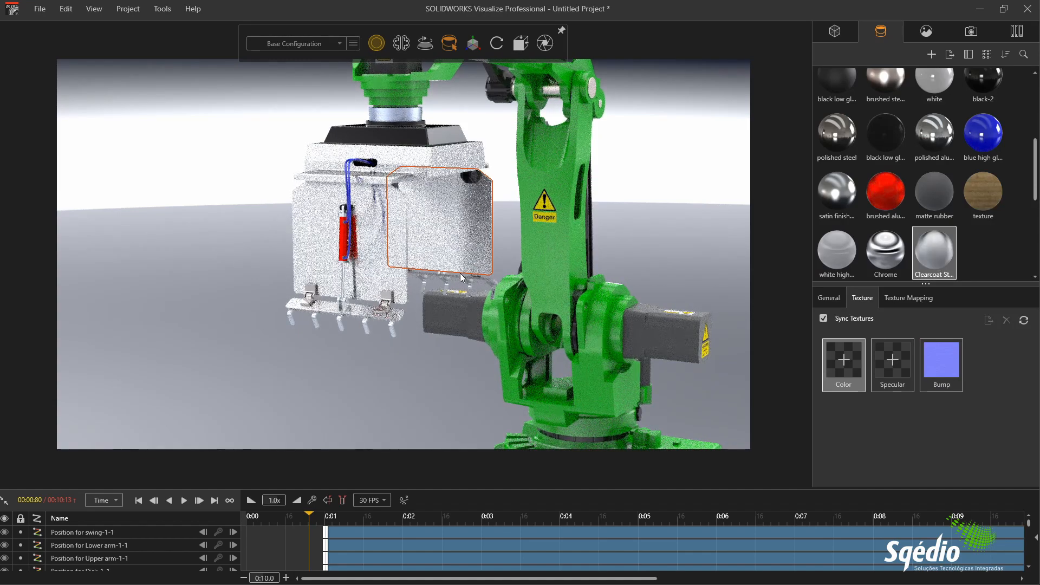
Step: Apply the Gunmetal appearance from the local Metal library to the hinges on the gripper's front side
{"action": "scroll", "coordinate": [460, 273], "scroll_direction": "up", "scroll_amount": 10}
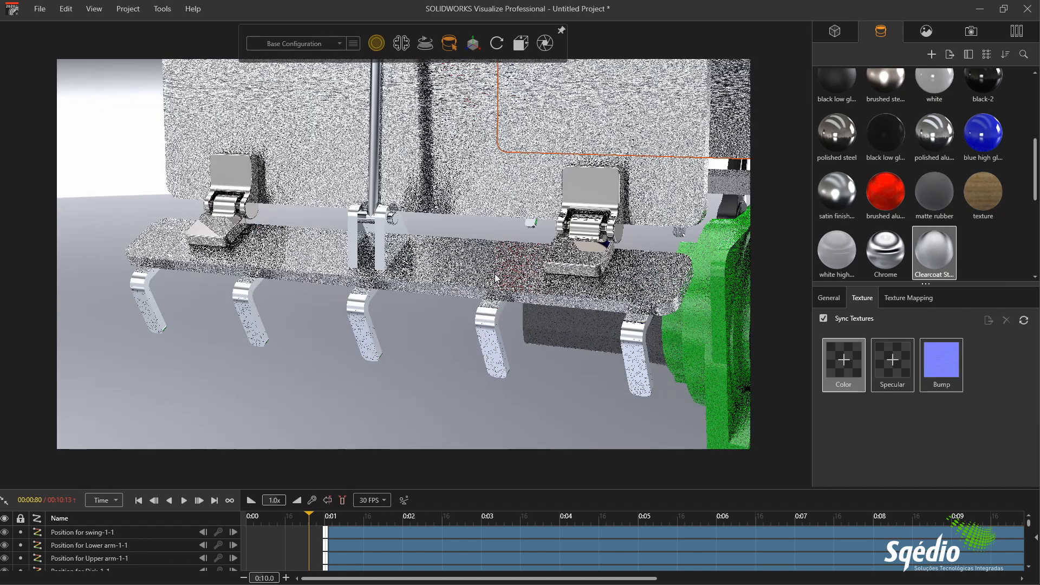
{"action": "left_click", "coordinate": [1011, 33]}
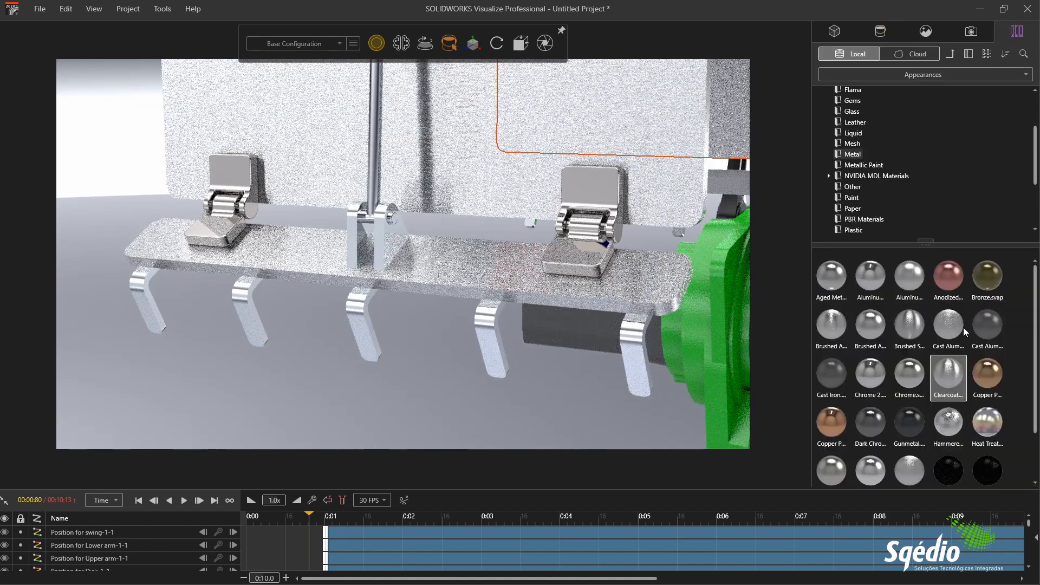
{"action": "left_click_drag", "start_coordinate": [911, 429], "coordinate": [603, 201]}
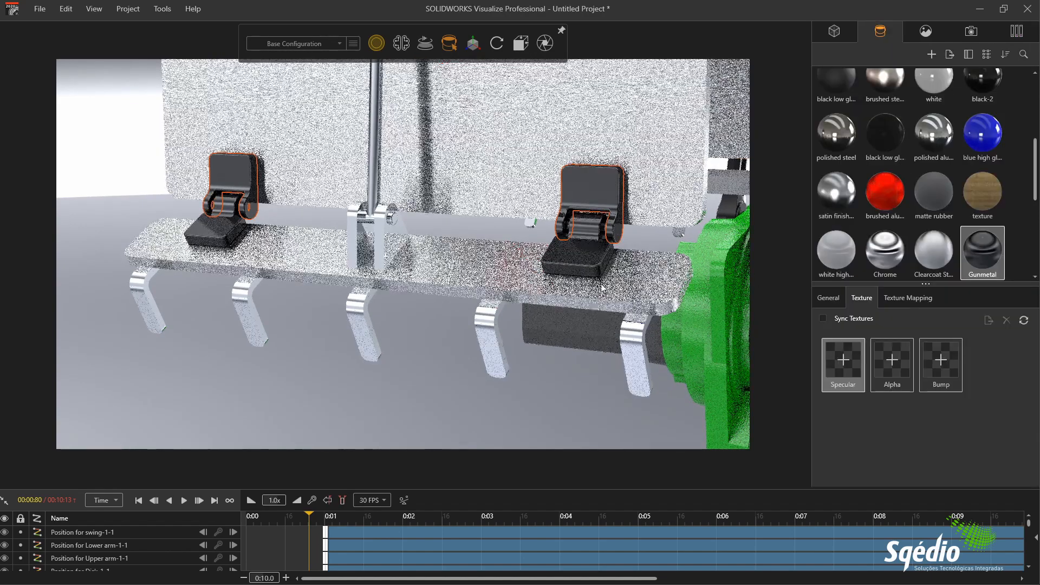
Step: Apply the Gunmetal appearance to the remaining hinge leaves and pins on the gripper's opposite side, and clear the selection
{"action": "left_click_drag", "start_coordinate": [573, 252], "coordinate": [410, 301]}
{"action": "middle_click_drag", "start_coordinate": [409, 301], "coordinate": [388, 297]}
{"action": "scroll", "coordinate": [257, 271], "scroll_direction": "up", "scroll_amount": 5}
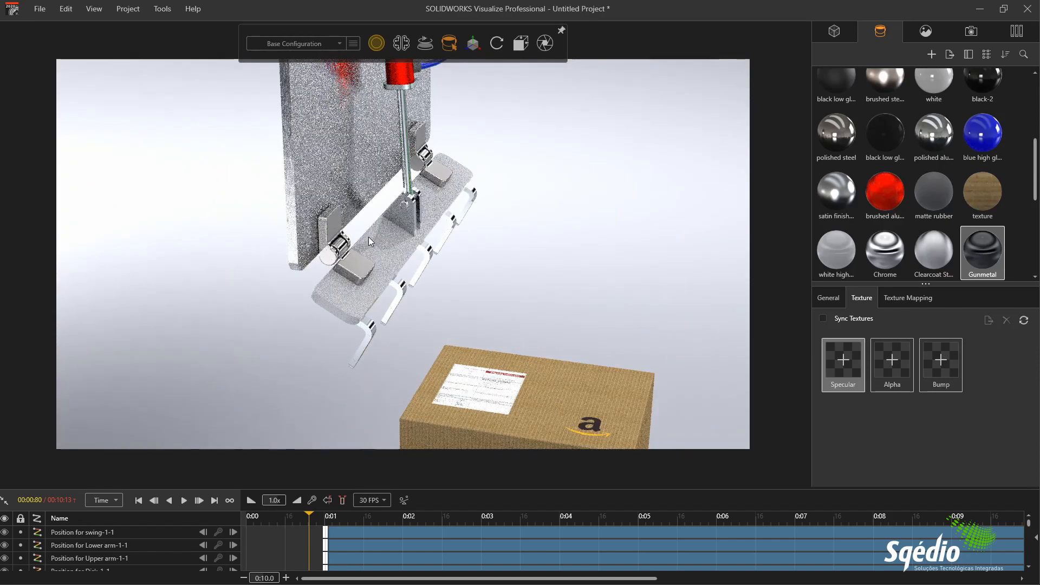
{"action": "scroll", "coordinate": [371, 241], "scroll_direction": "up", "scroll_amount": 2}
{"action": "left_click_drag", "start_coordinate": [975, 266], "coordinate": [483, 146]}
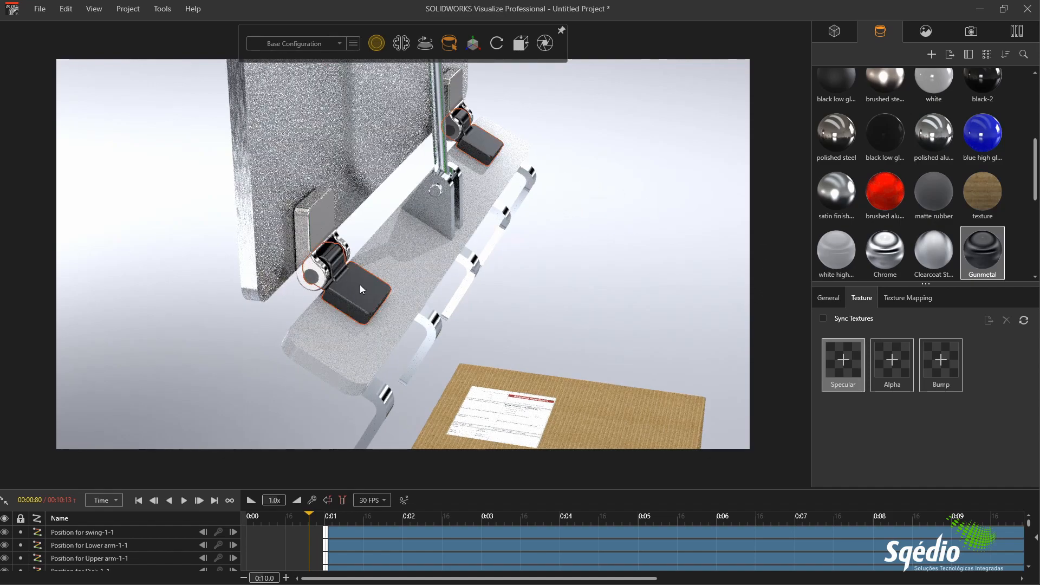
{"action": "right_click", "coordinate": [323, 220], "text": "shift"}
{"action": "right_click", "coordinate": [311, 270], "text": "shift"}
{"action": "left_click", "coordinate": [128, 285]}
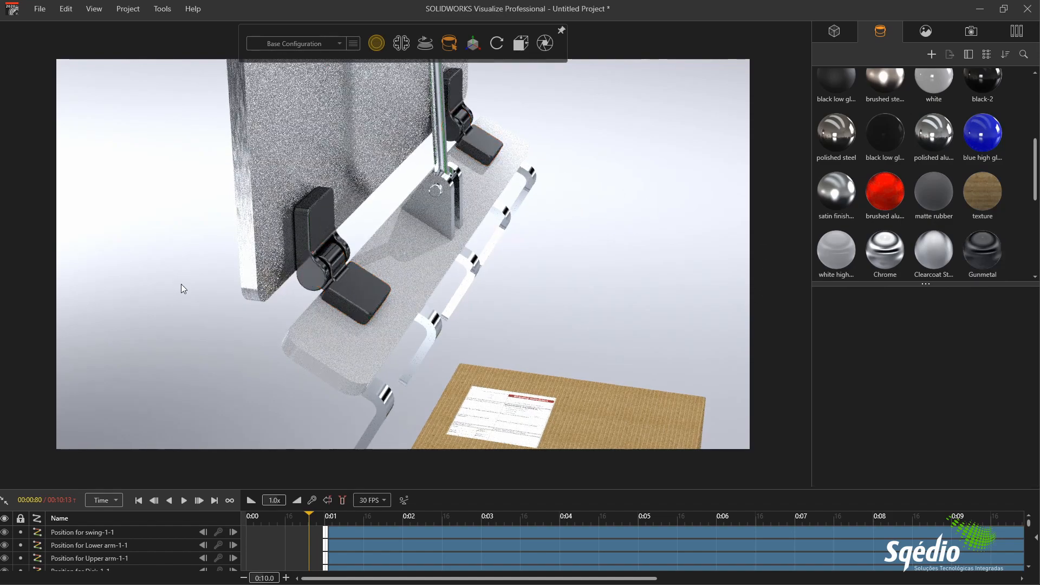
Step: Frame the whole robot and add industrial_pipe_and_valve_02_4k (2) from the Downloads folder as the scene environment
{"action": "scroll", "coordinate": [185, 284], "scroll_direction": "down", "scroll_amount": 3}
{"action": "left_click_drag", "start_coordinate": [185, 284], "coordinate": [529, 299]}
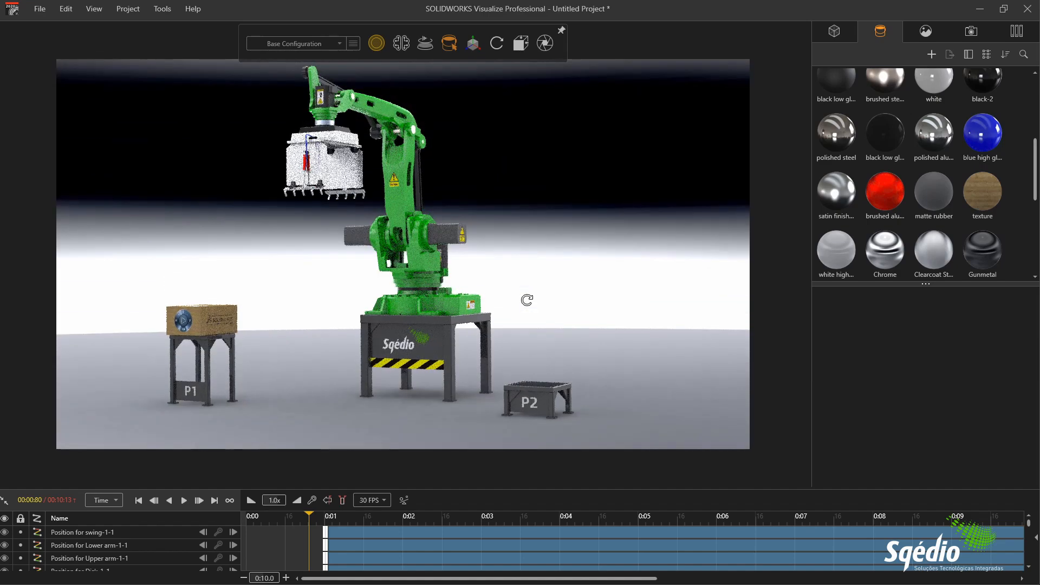
{"action": "left_click_drag", "start_coordinate": [508, 265], "coordinate": [557, 277]}
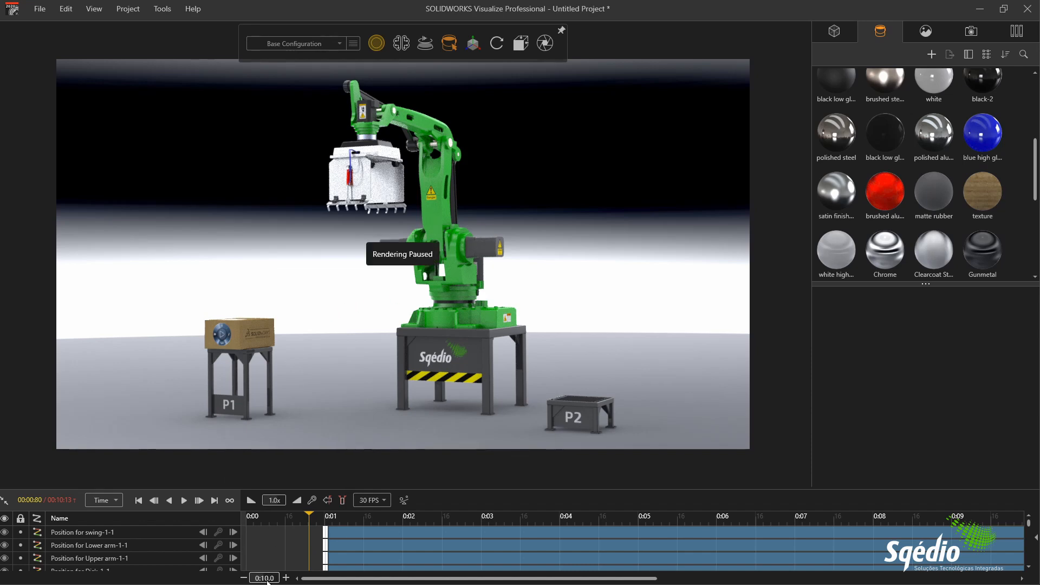
{"action": "key", "text": "super"}
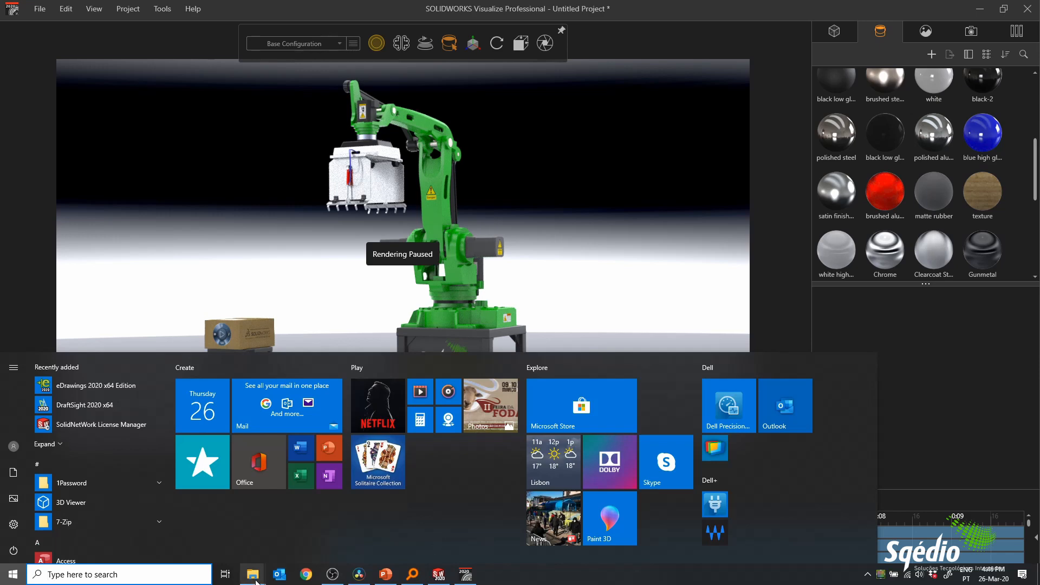
{"action": "mouse_move", "coordinate": [253, 576]}
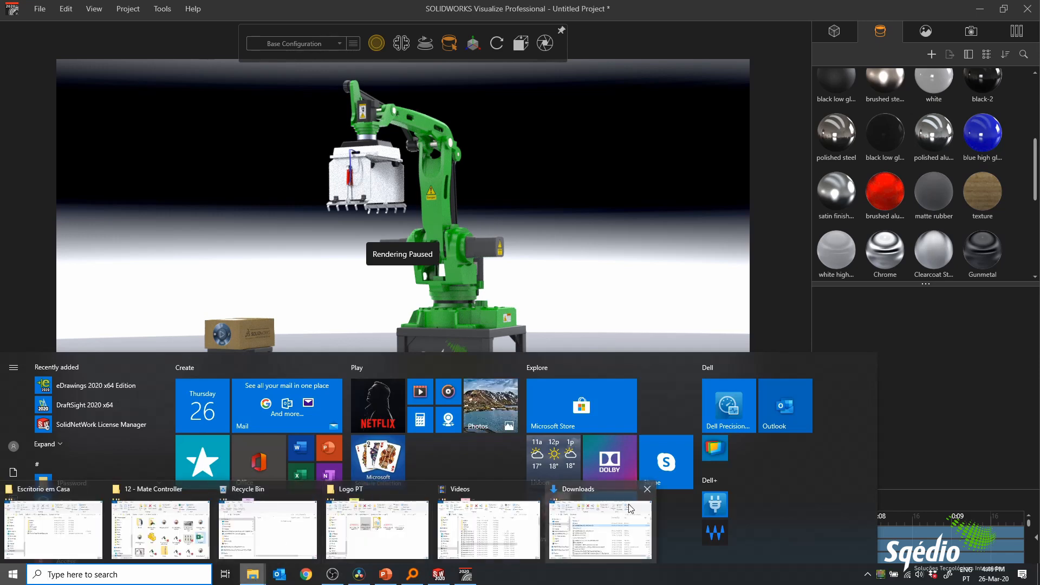
{"action": "left_click", "coordinate": [602, 526]}
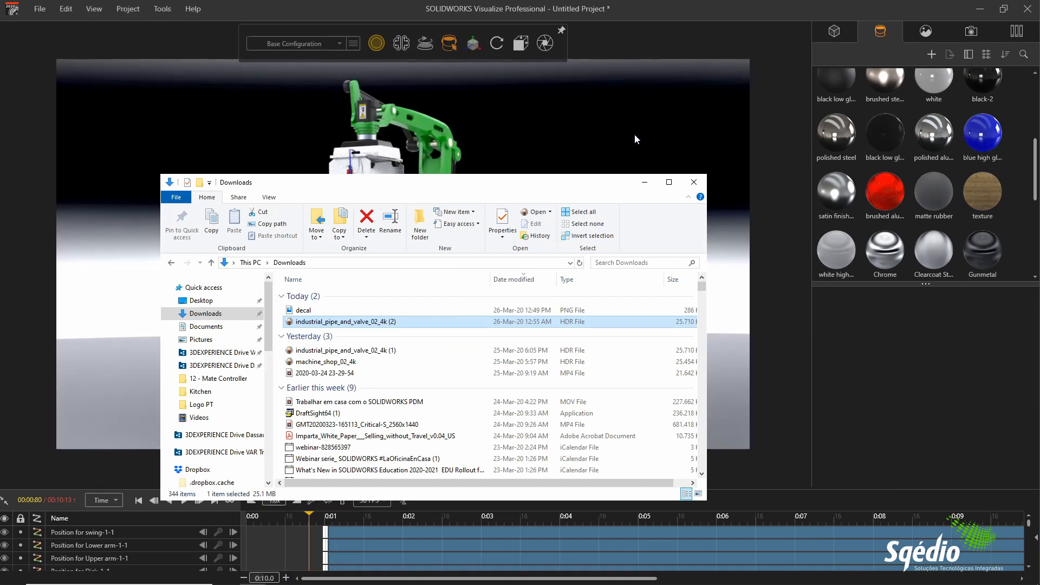
{"action": "left_click", "coordinate": [645, 183]}
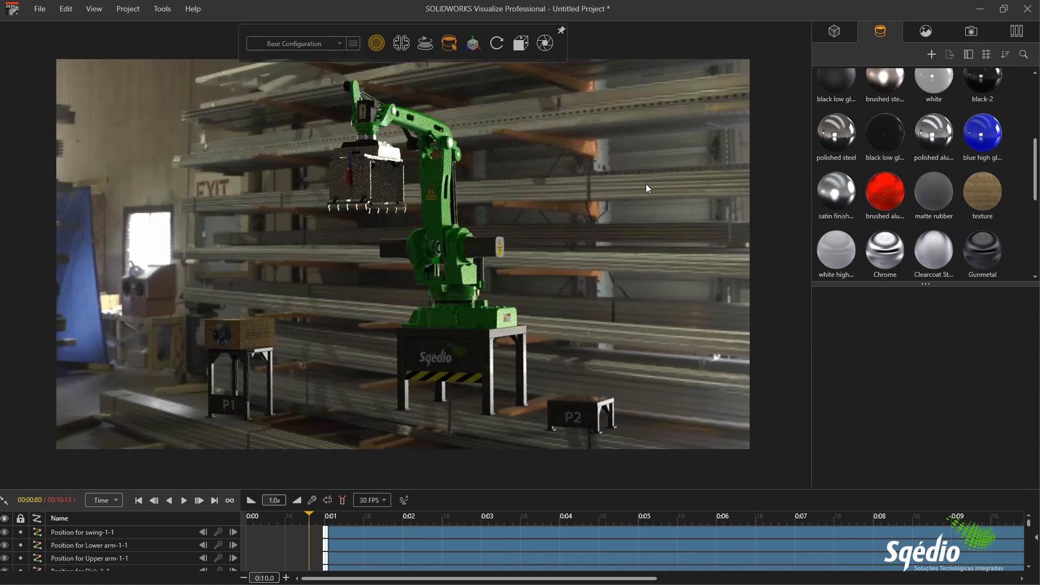
Step: Set the size of the industrial_pipe_and_valve_02_4k (2) environment to 10 meters
{"action": "scroll", "coordinate": [646, 184], "scroll_direction": "down", "scroll_amount": 3}
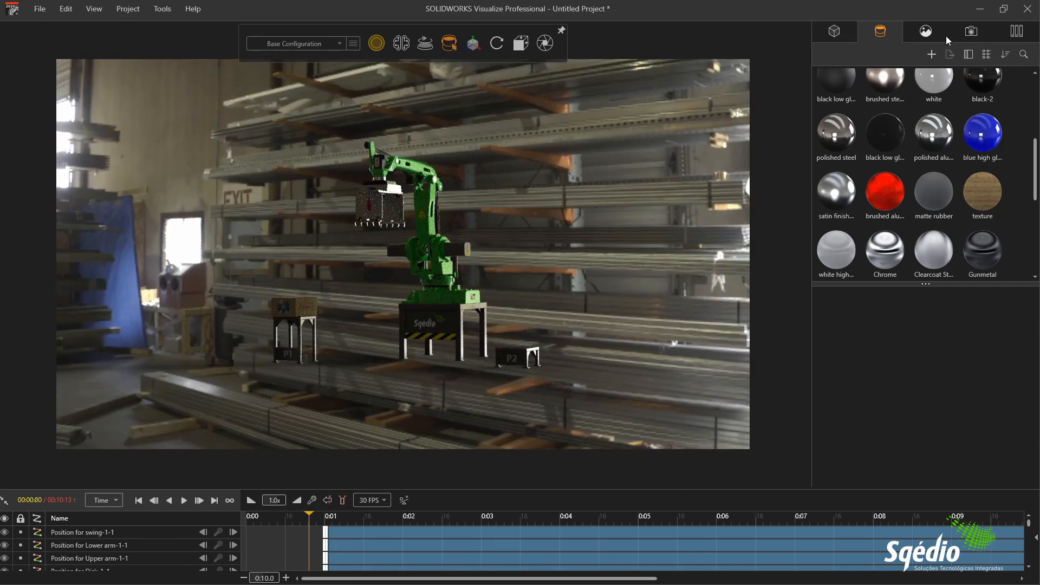
{"action": "left_click", "coordinate": [931, 31]}
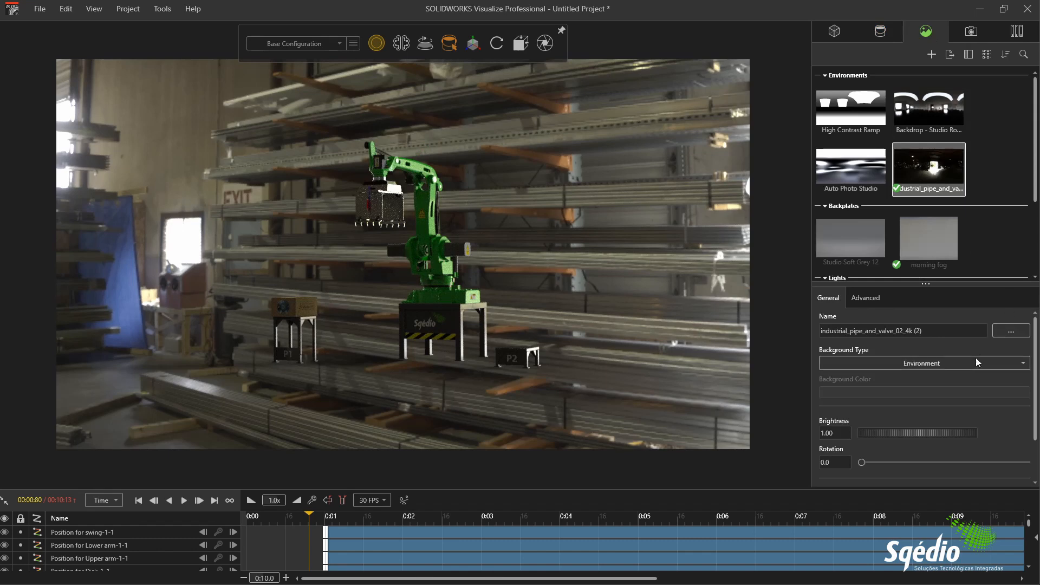
{"action": "left_click", "coordinate": [874, 298]}
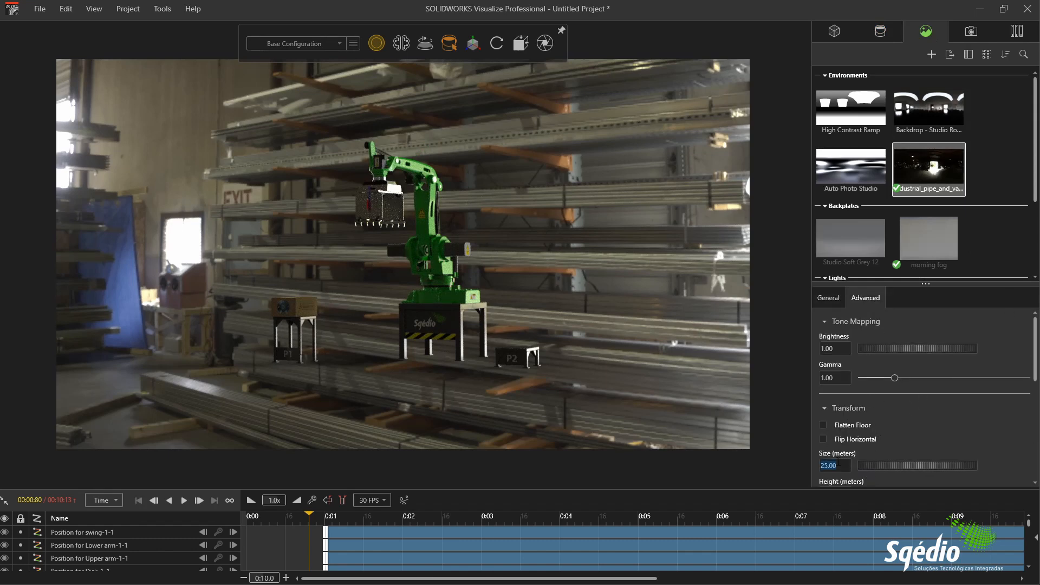
{"action": "type", "text": "10"}
{"action": "key", "text": "Return"}
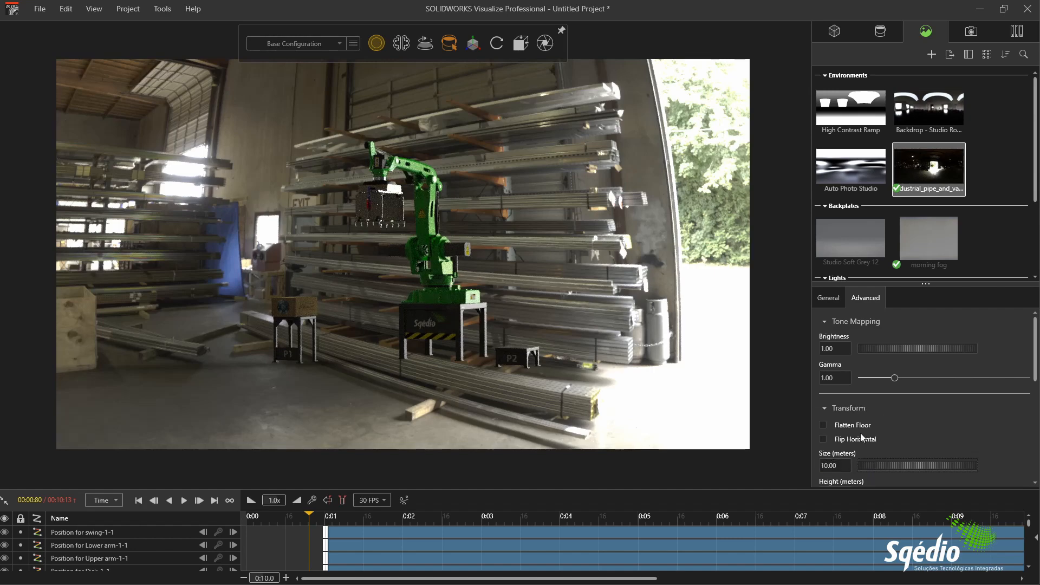
Step: Rotate the environment to about 293.9 and raise its brightness to about 2.12
{"action": "left_click", "coordinate": [832, 299]}
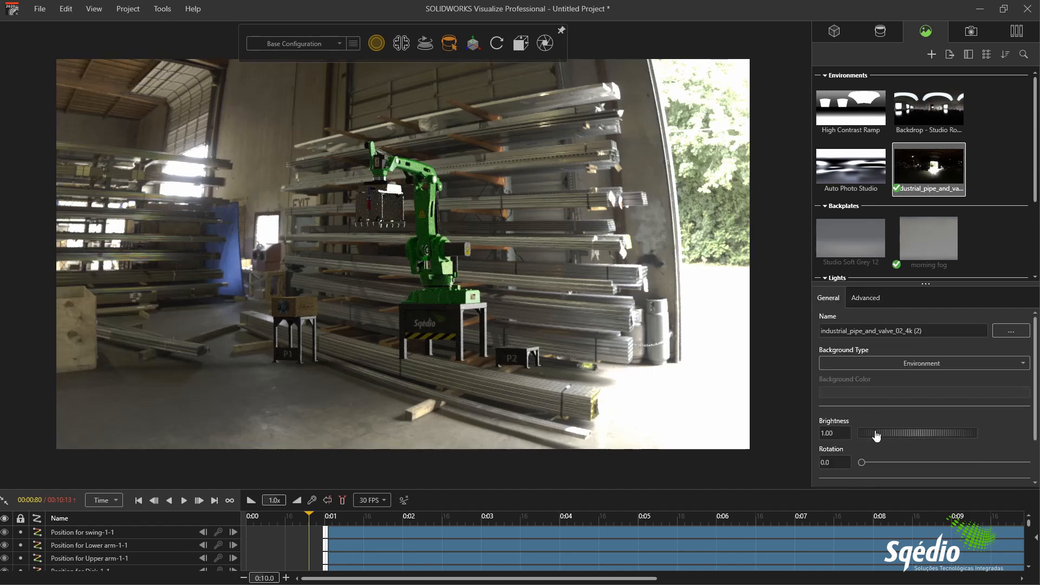
{"action": "left_click_drag", "start_coordinate": [864, 460], "coordinate": [996, 451]}
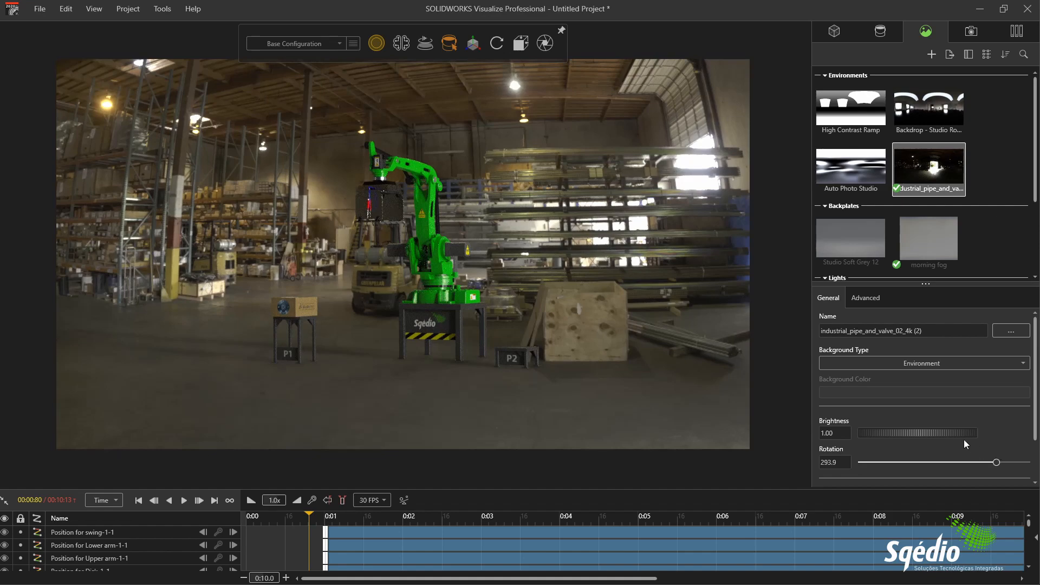
{"action": "left_click_drag", "start_coordinate": [902, 435], "coordinate": [956, 431]}
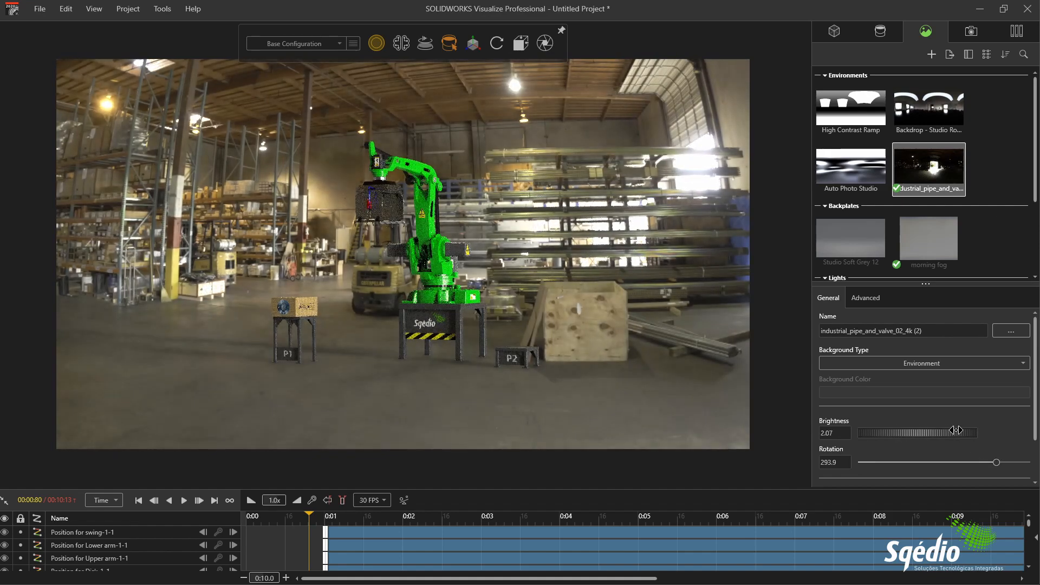
Step: Frame the robot and both stands closely against the warehouse background and set the environment brightness to 2.20
{"action": "scroll", "coordinate": [565, 325], "scroll_direction": "up", "scroll_amount": 2}
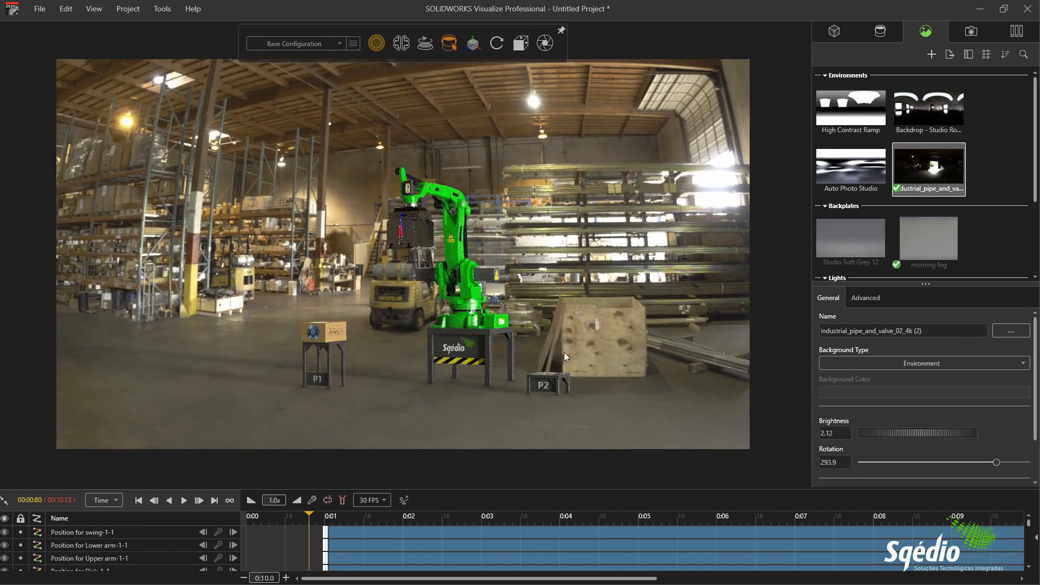
{"action": "scroll", "coordinate": [473, 317], "scroll_direction": "up", "scroll_amount": 2}
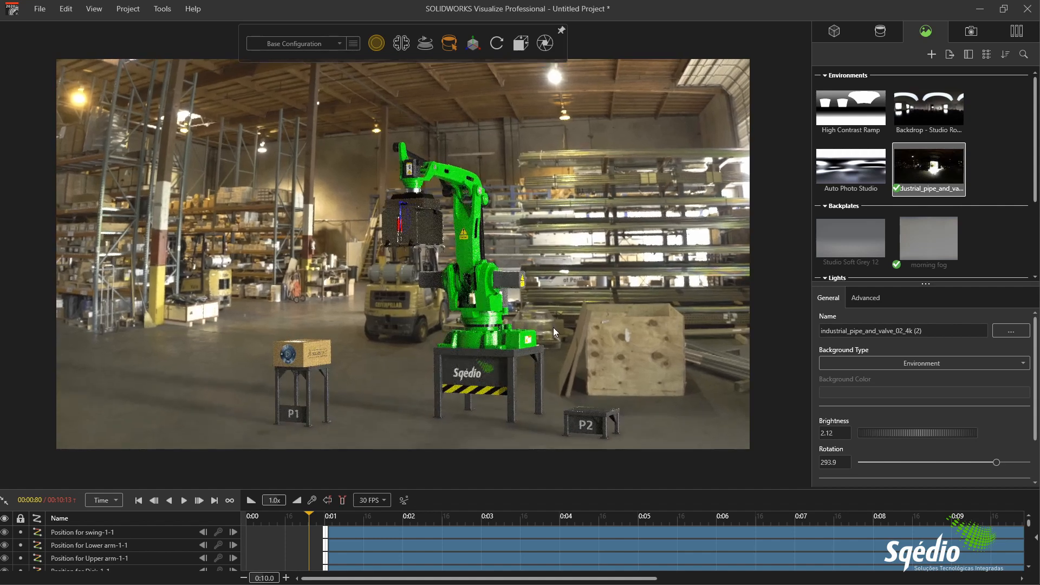
{"action": "scroll", "coordinate": [438, 302], "scroll_direction": "up", "scroll_amount": 3}
{"action": "scroll", "coordinate": [438, 302], "scroll_direction": "up", "scroll_amount": 3}
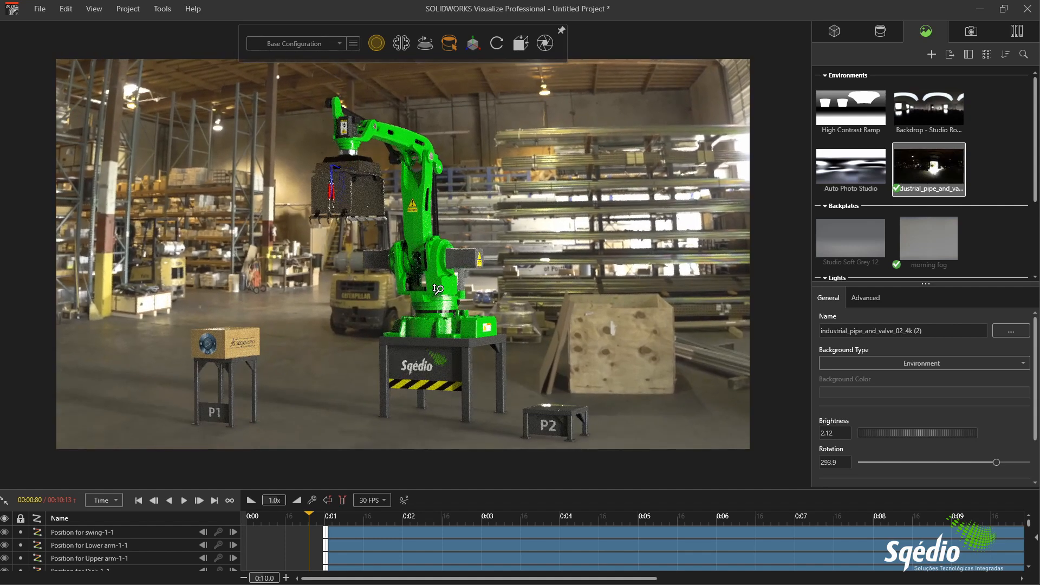
{"action": "middle_click_drag", "start_coordinate": [551, 301], "coordinate": [546, 293]}
{"action": "scroll", "coordinate": [554, 288], "scroll_direction": "up", "scroll_amount": 1}
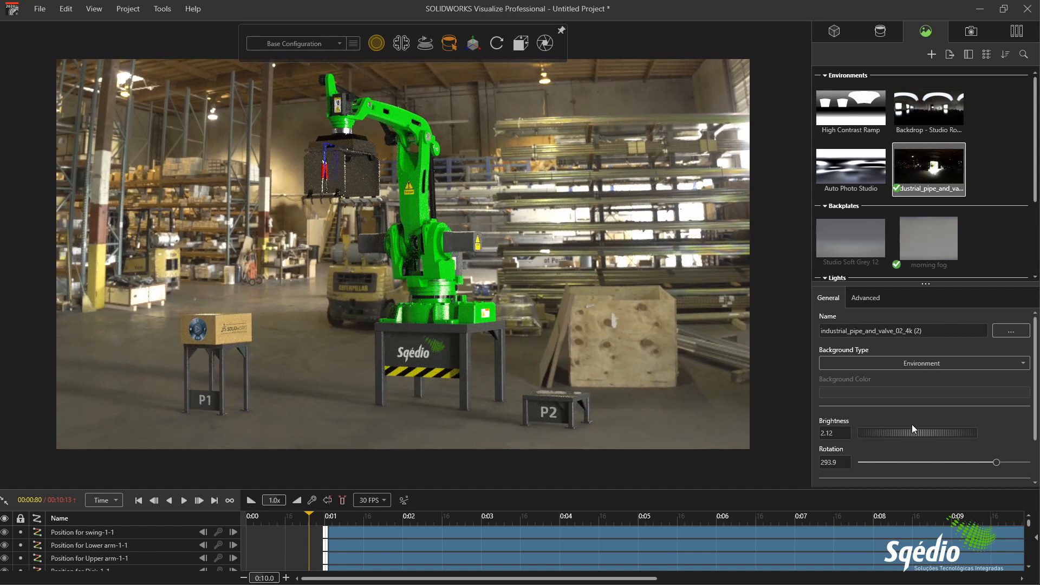
{"action": "left_click_drag", "start_coordinate": [916, 433], "coordinate": [921, 433]}
{"action": "middle_click_drag", "start_coordinate": [600, 284], "coordinate": [599, 280]}
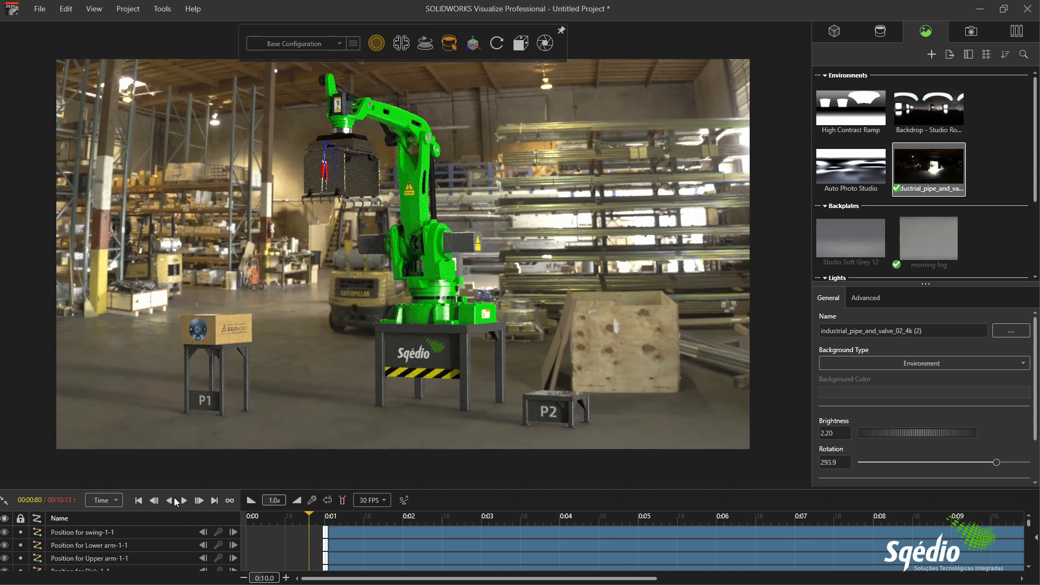
Step: Play the pick-and-place animation, pause it and return the playhead to about 00:00:87
{"action": "left_click", "coordinate": [184, 501]}
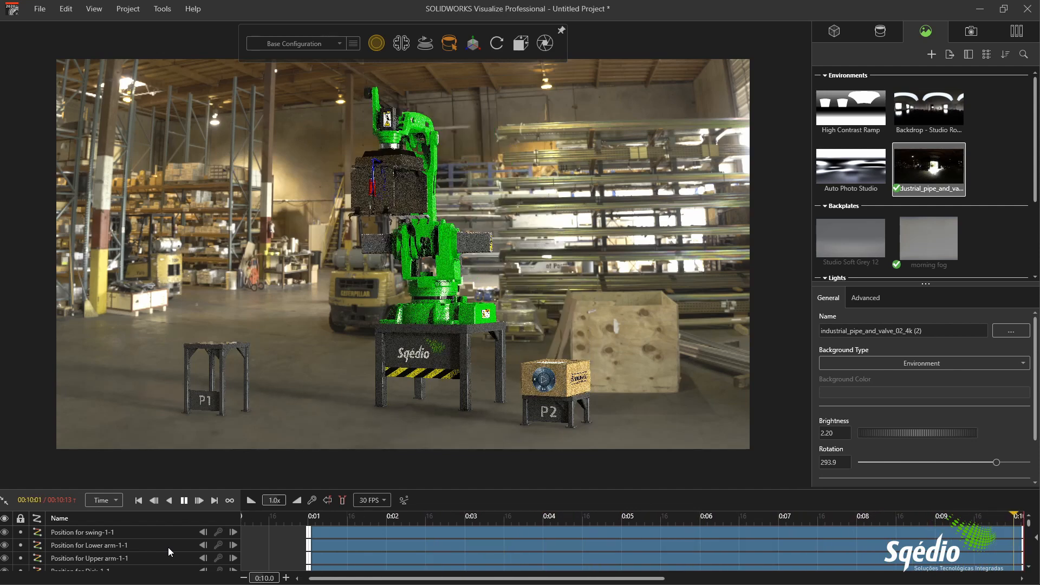
{"action": "left_click", "coordinate": [185, 500]}
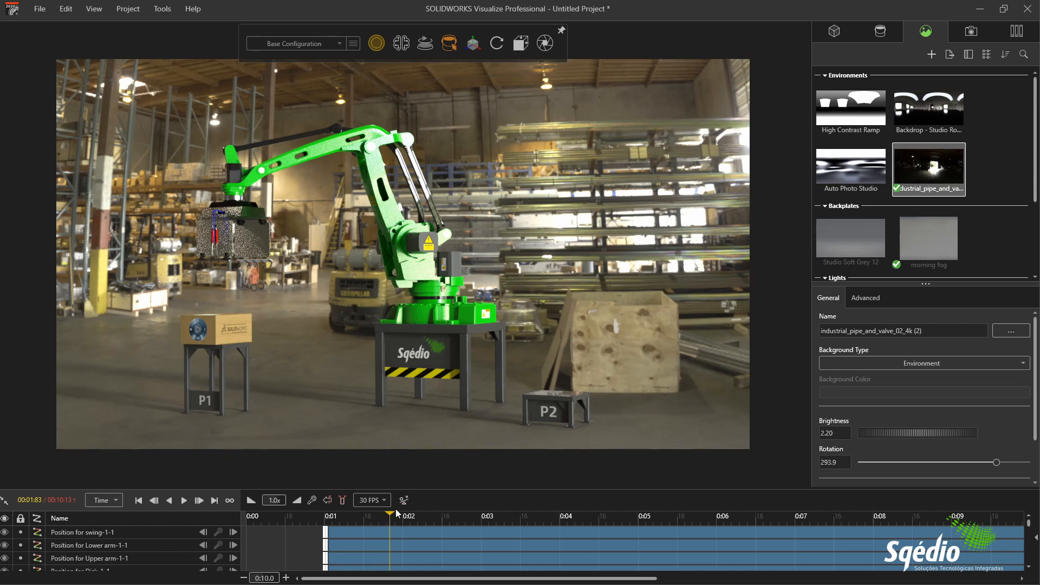
{"action": "left_click_drag", "start_coordinate": [390, 517], "coordinate": [315, 517]}
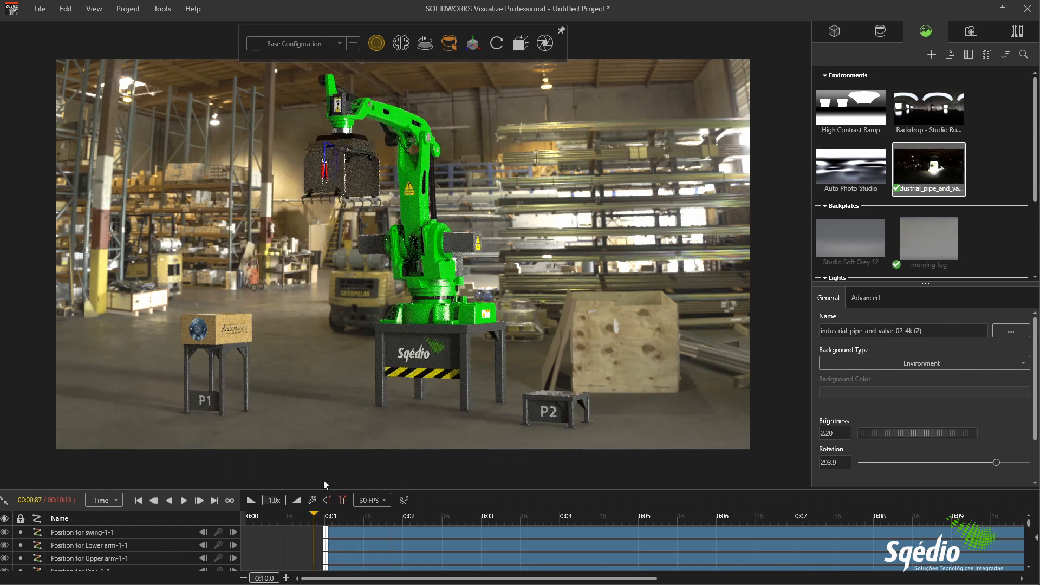
Step: Review the animation and render options for the output movie, close them without rendering and shift the view slightly
{"action": "left_click", "coordinate": [543, 42]}
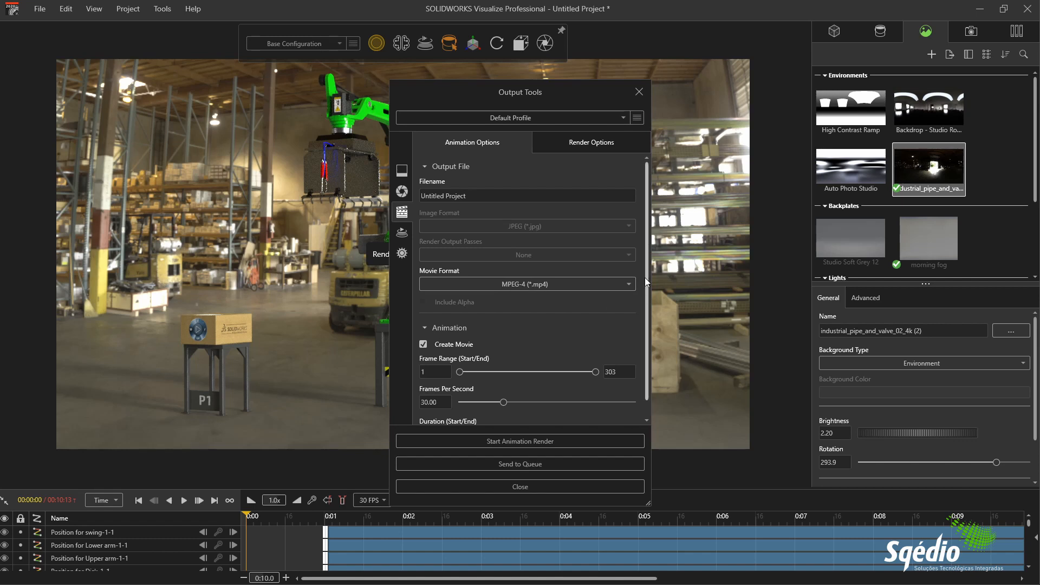
{"action": "left_click", "coordinate": [603, 144]}
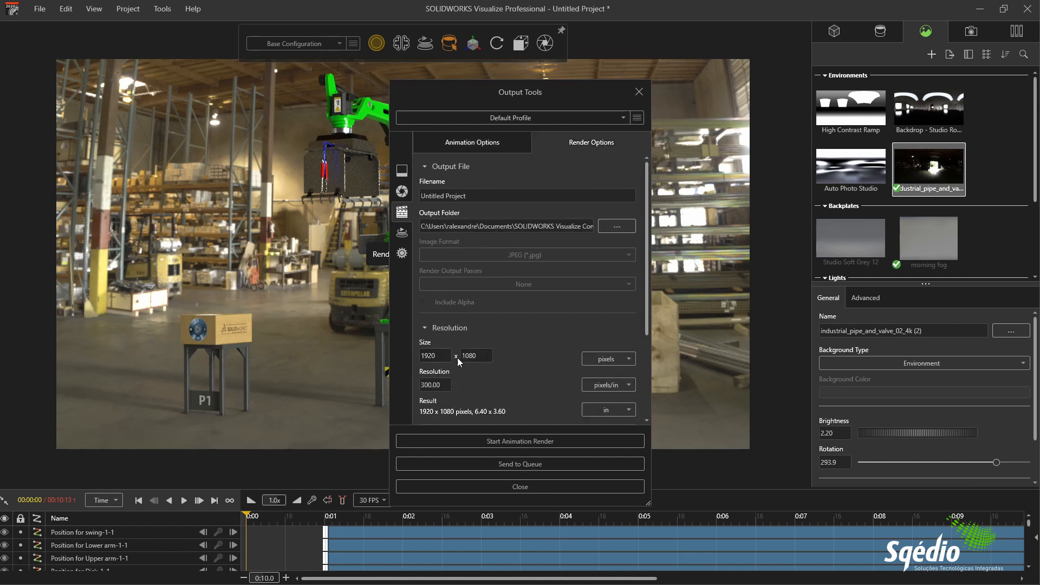
{"action": "left_click", "coordinate": [489, 144]}
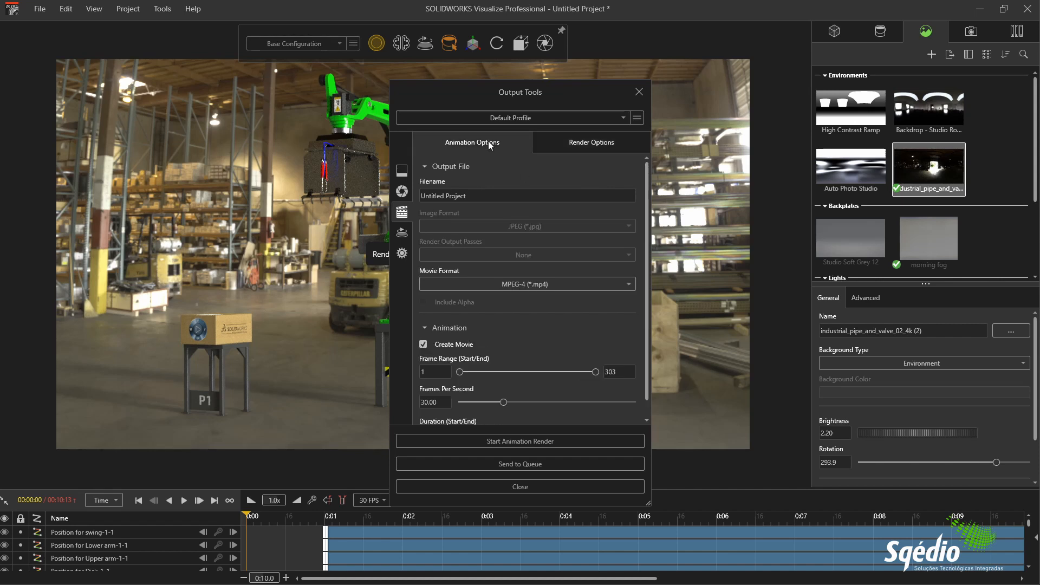
{"action": "scroll", "coordinate": [646, 248], "scroll_direction": "down", "scroll_amount": 1}
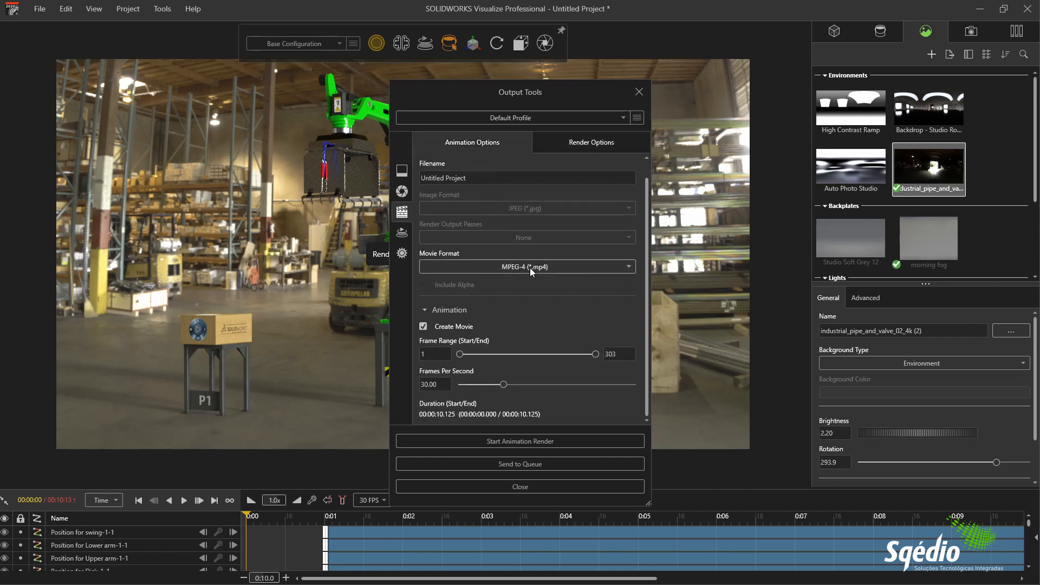
{"action": "left_click", "coordinate": [529, 485]}
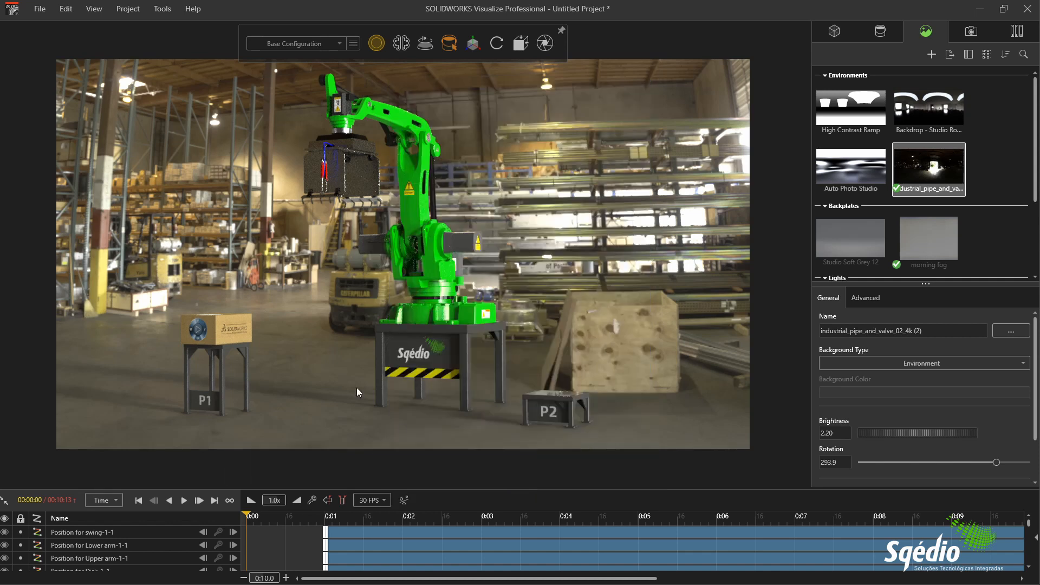
{"action": "left_click_drag", "start_coordinate": [289, 260], "coordinate": [290, 266]}
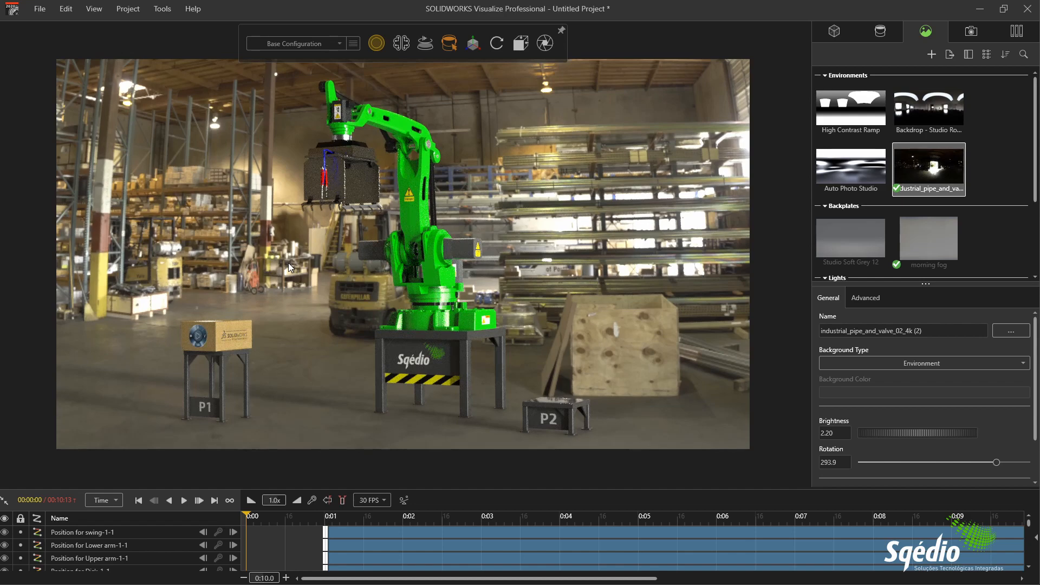